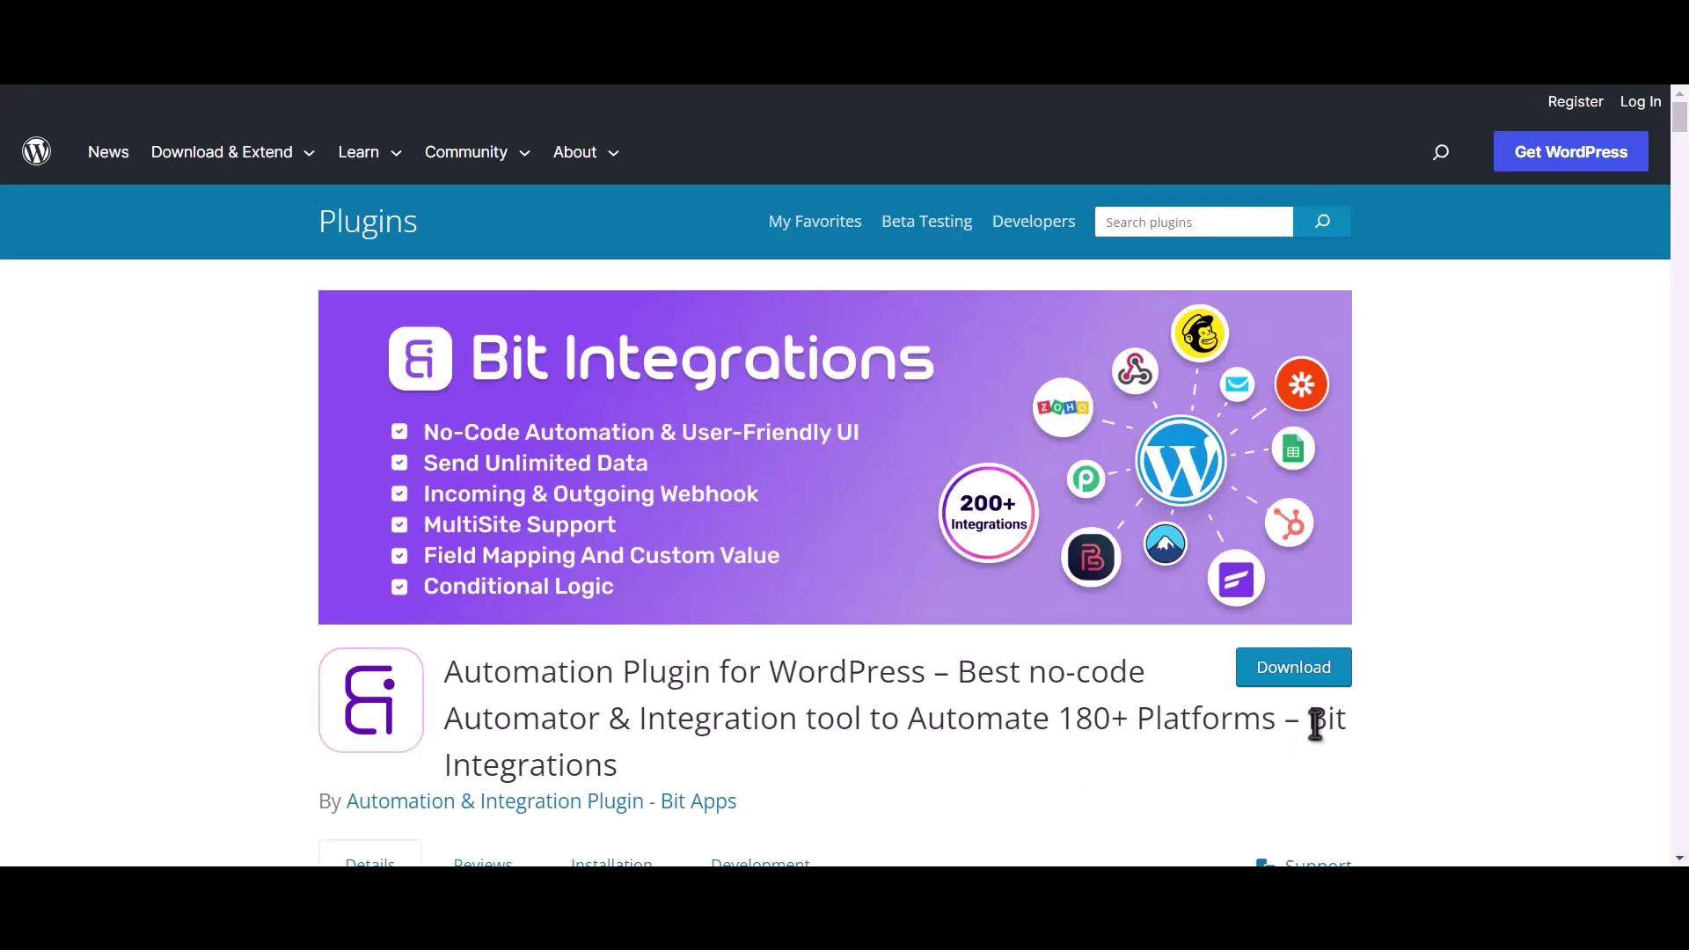
# Step: Highlight the Bit Integrations plugin name, then start a new integration flow in WP admin
pyautogui.moveTo(1308, 721); pyautogui.dragTo(1321, 746)
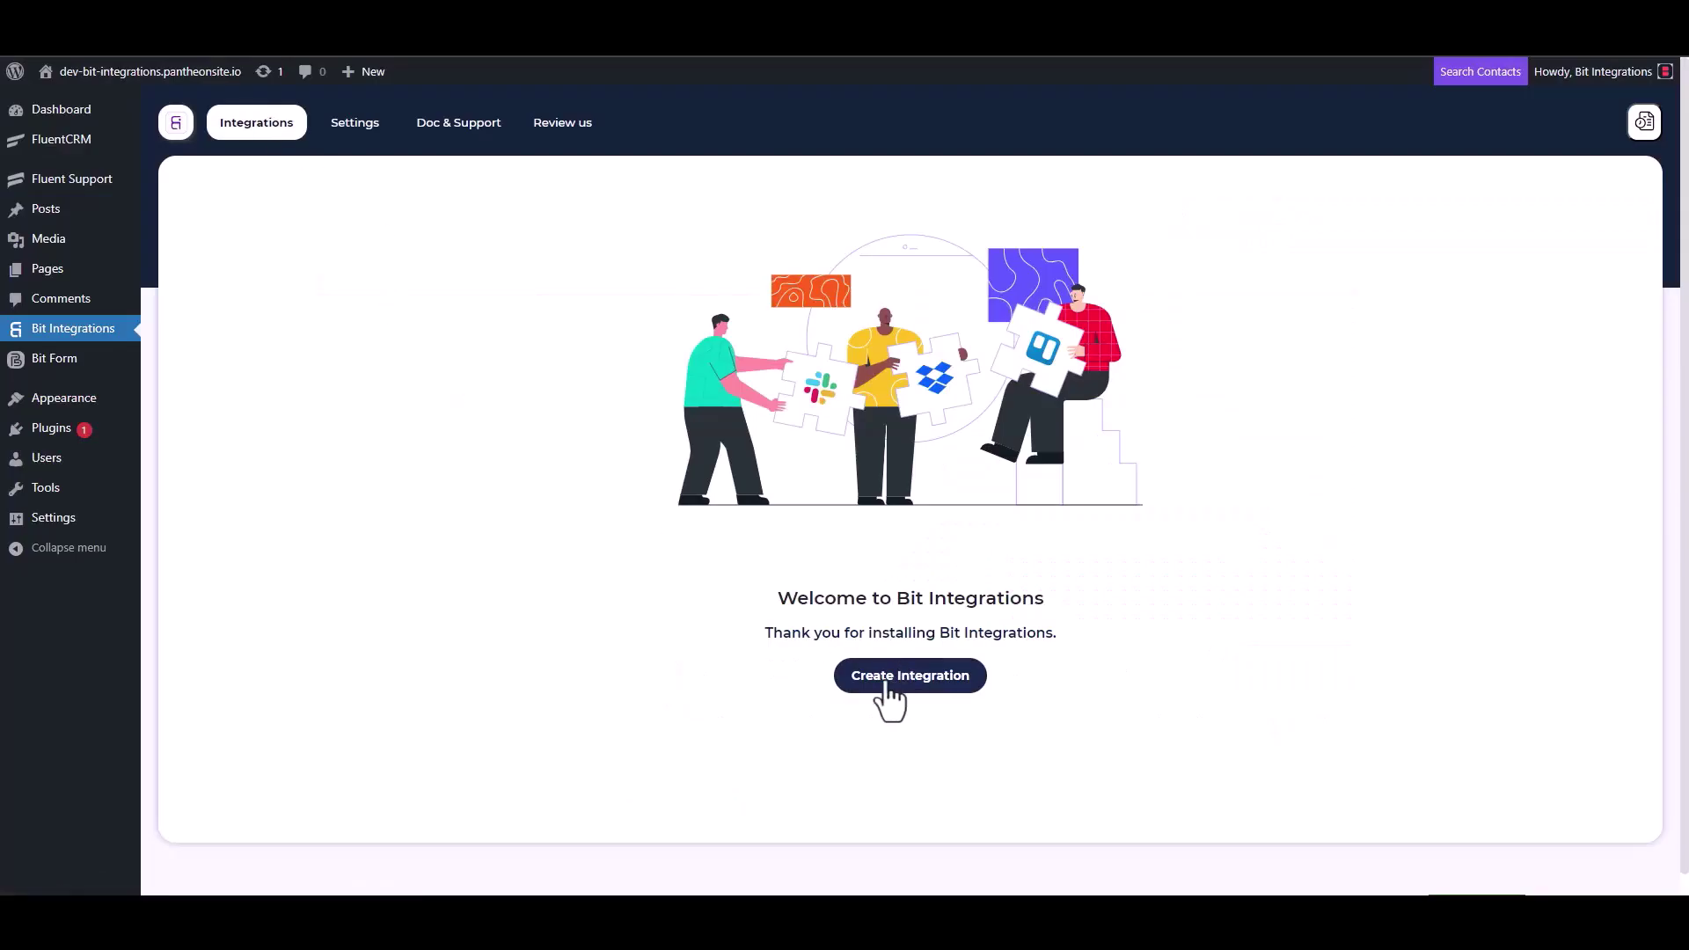
pyautogui.click(885, 684)
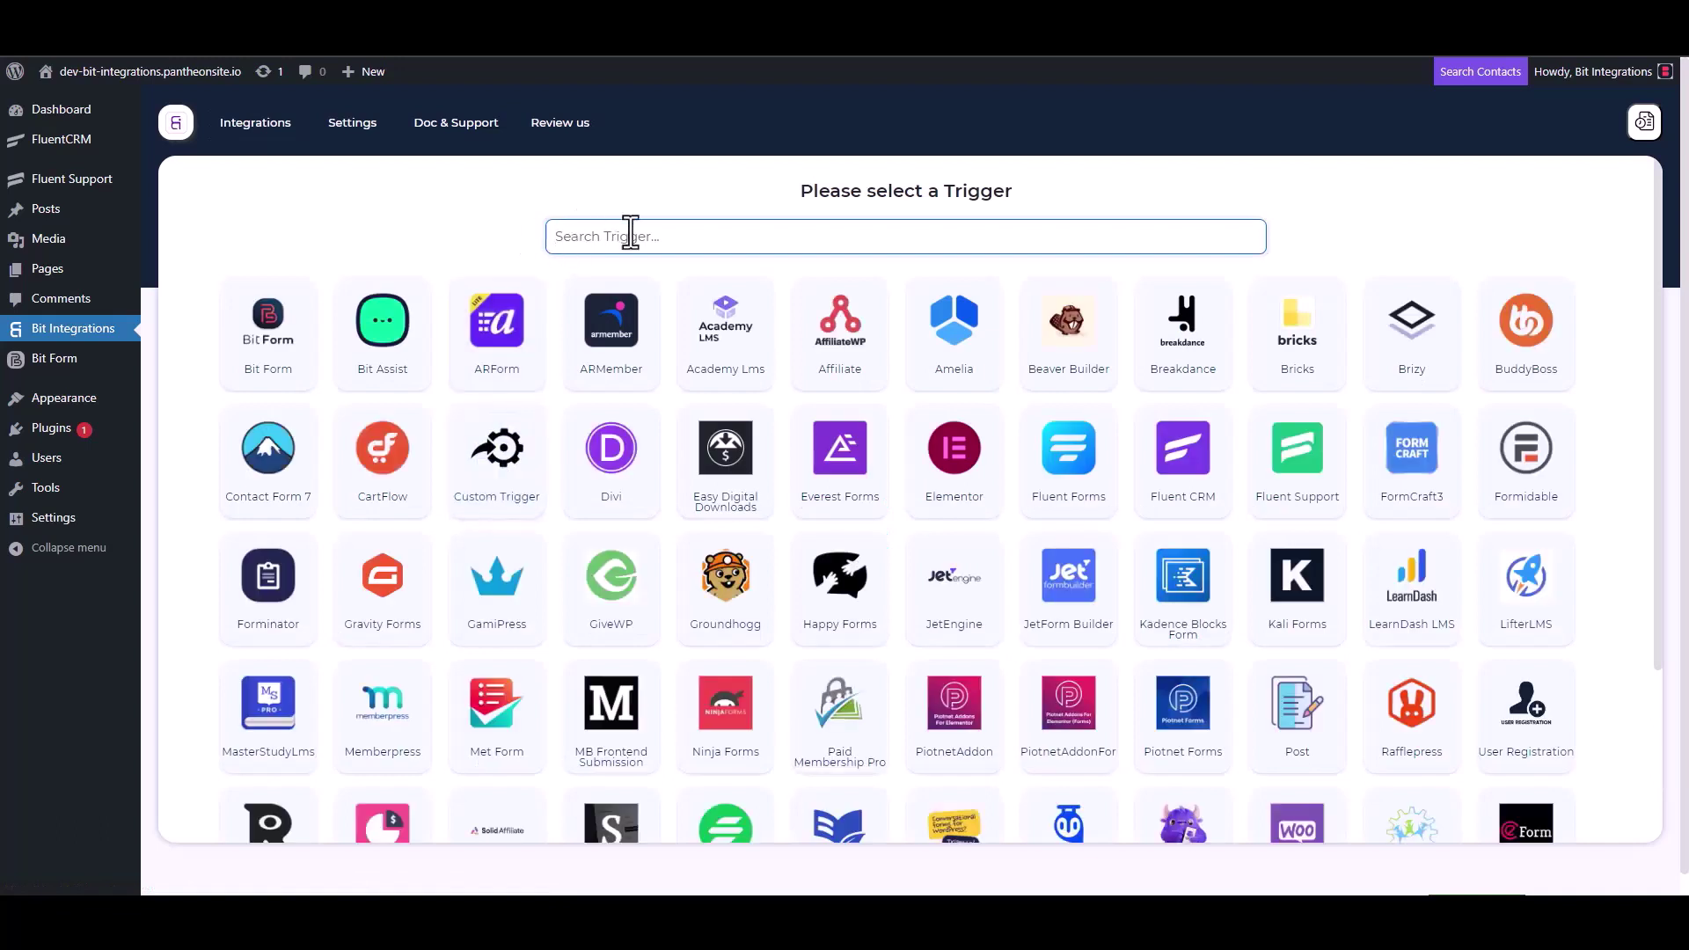
# Step: Use Fluent Support as the trigger, copy its webhook URL, and start fetching data
pyautogui.click(1306, 486)
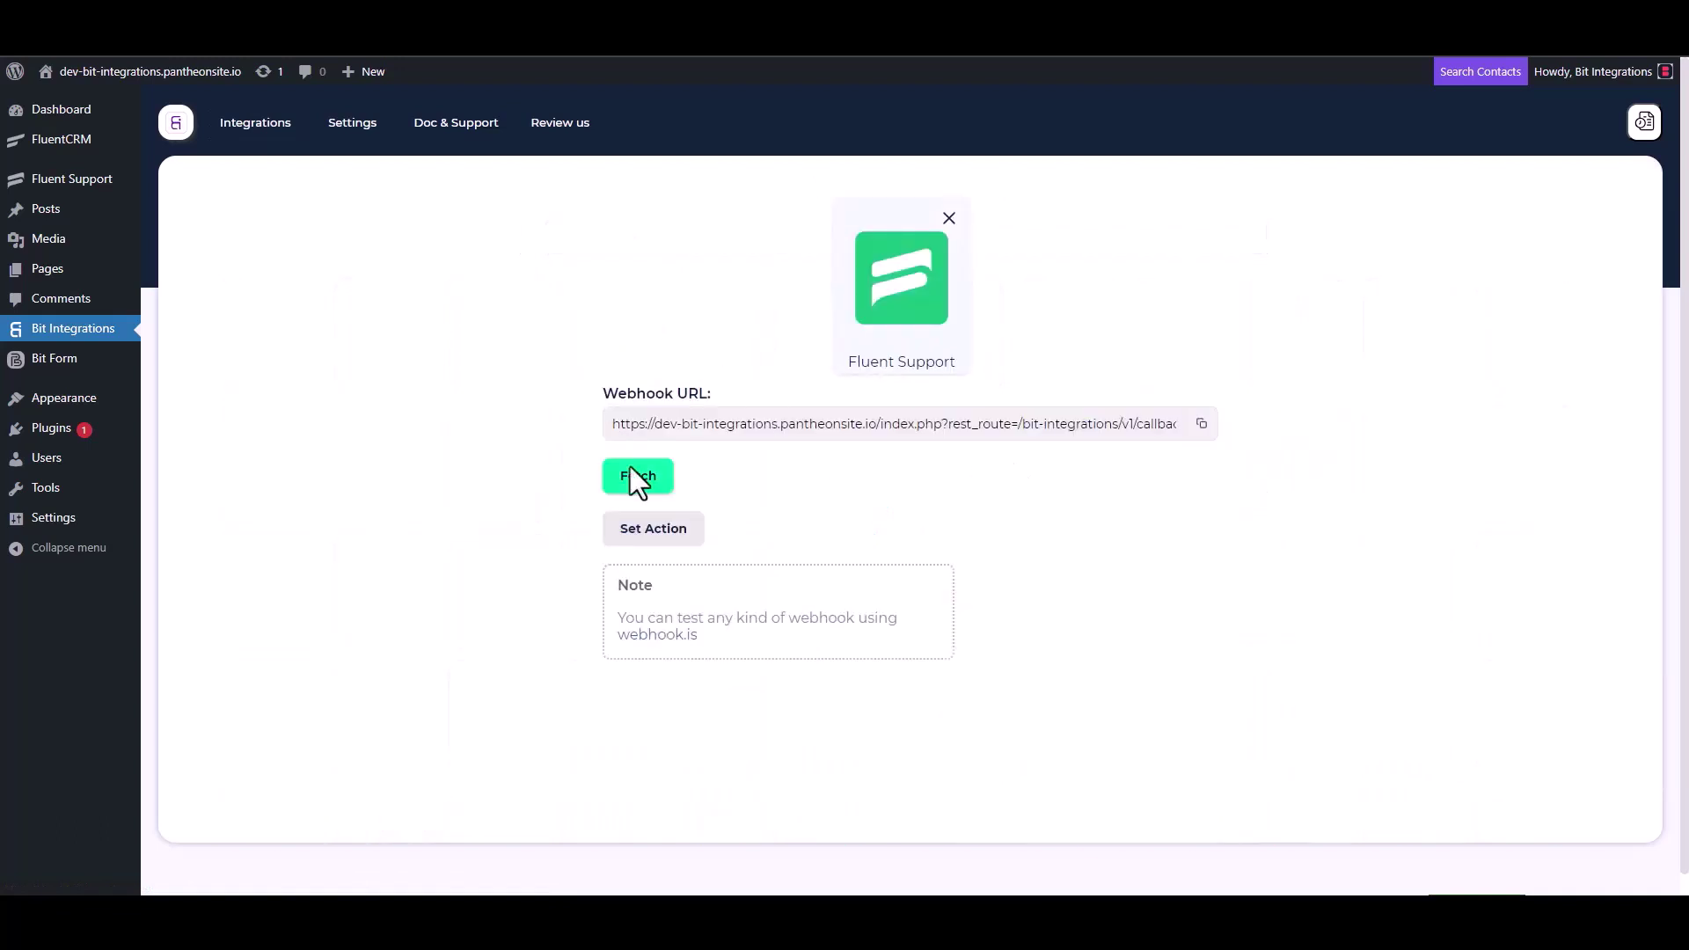
pyautogui.click(1202, 423)
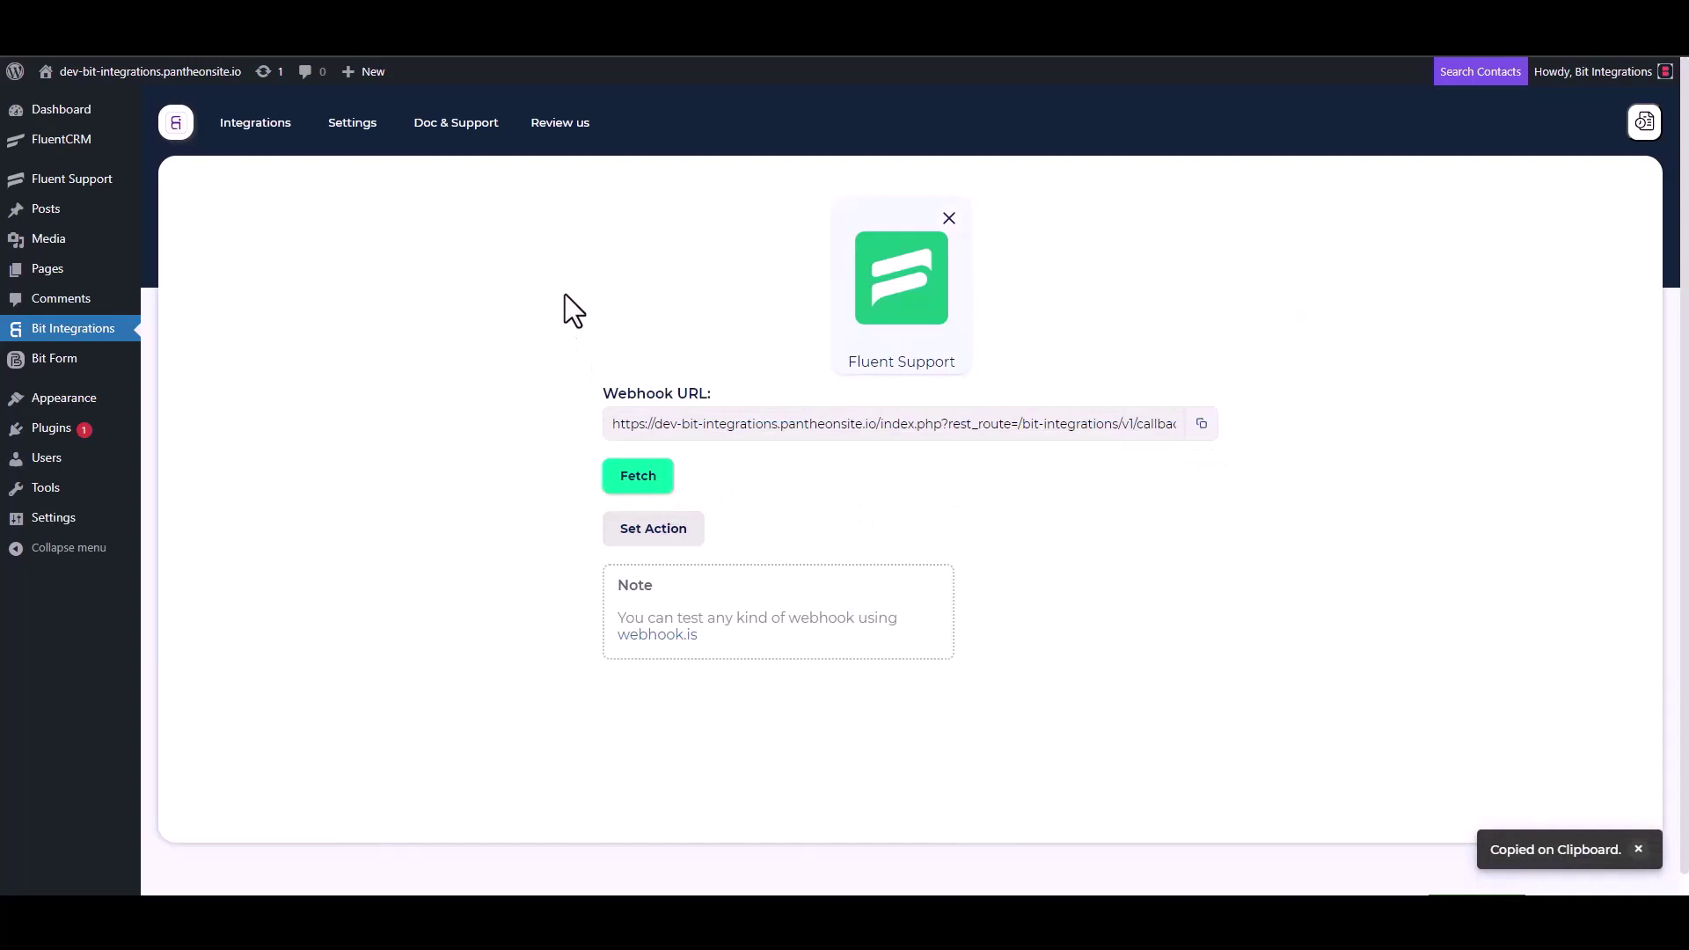
pyautogui.click(635, 480)
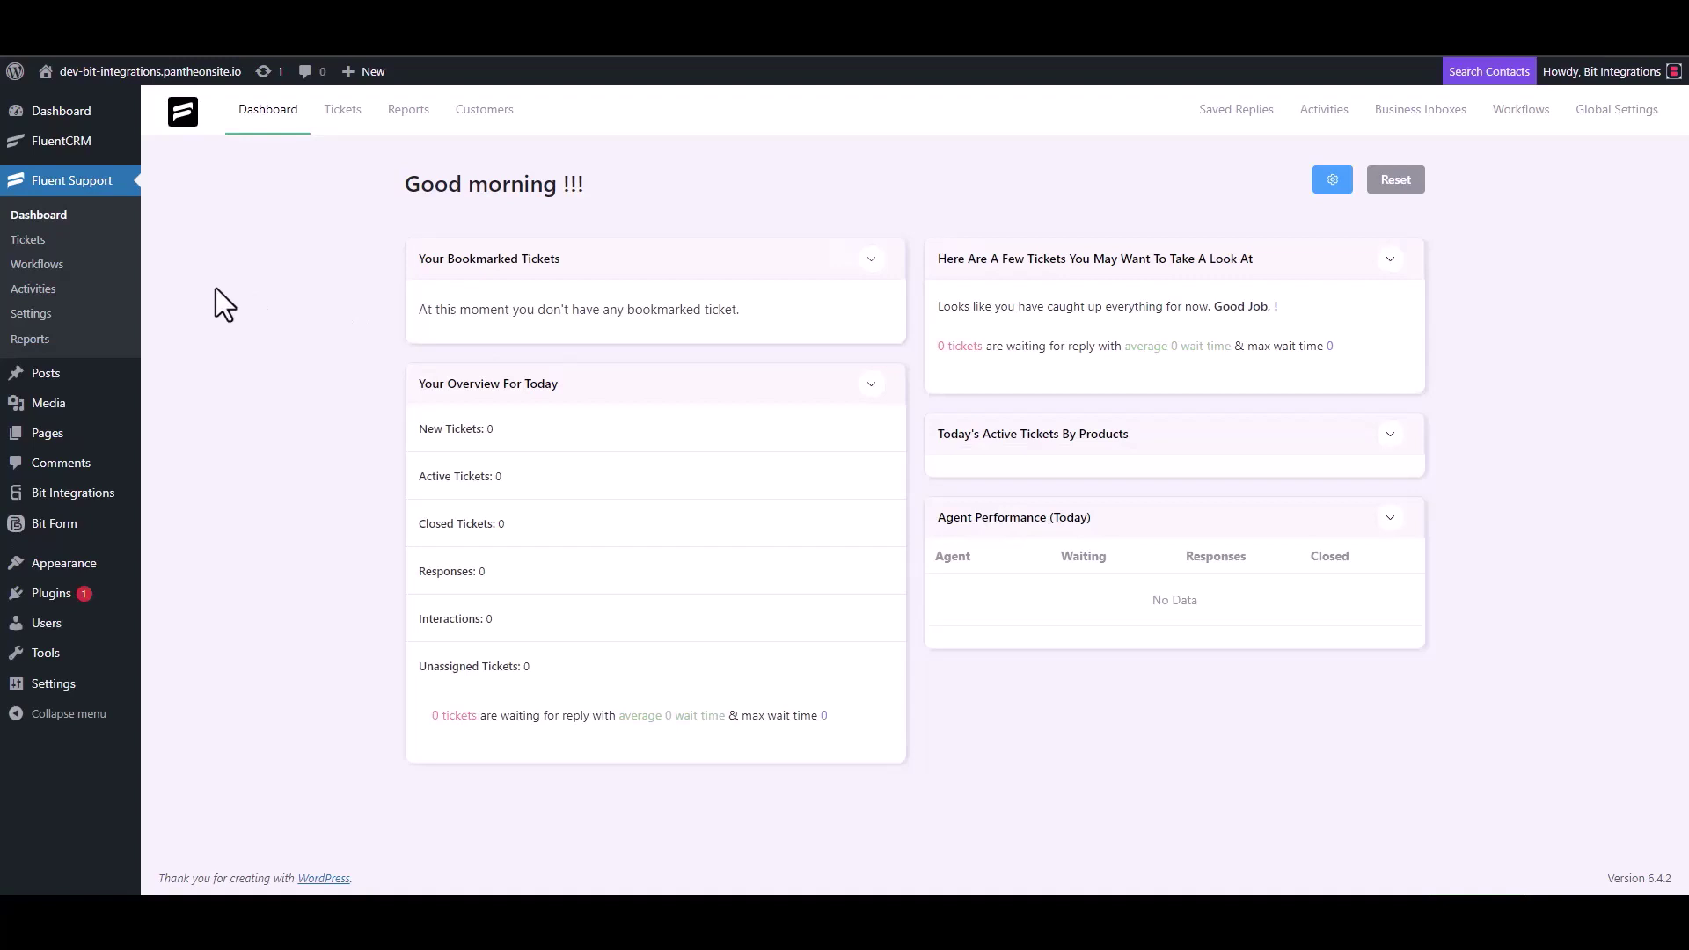
# Step: Add a new Automatic Fluent Support workflow named 'Bit Integrations'
pyautogui.click(53, 264)
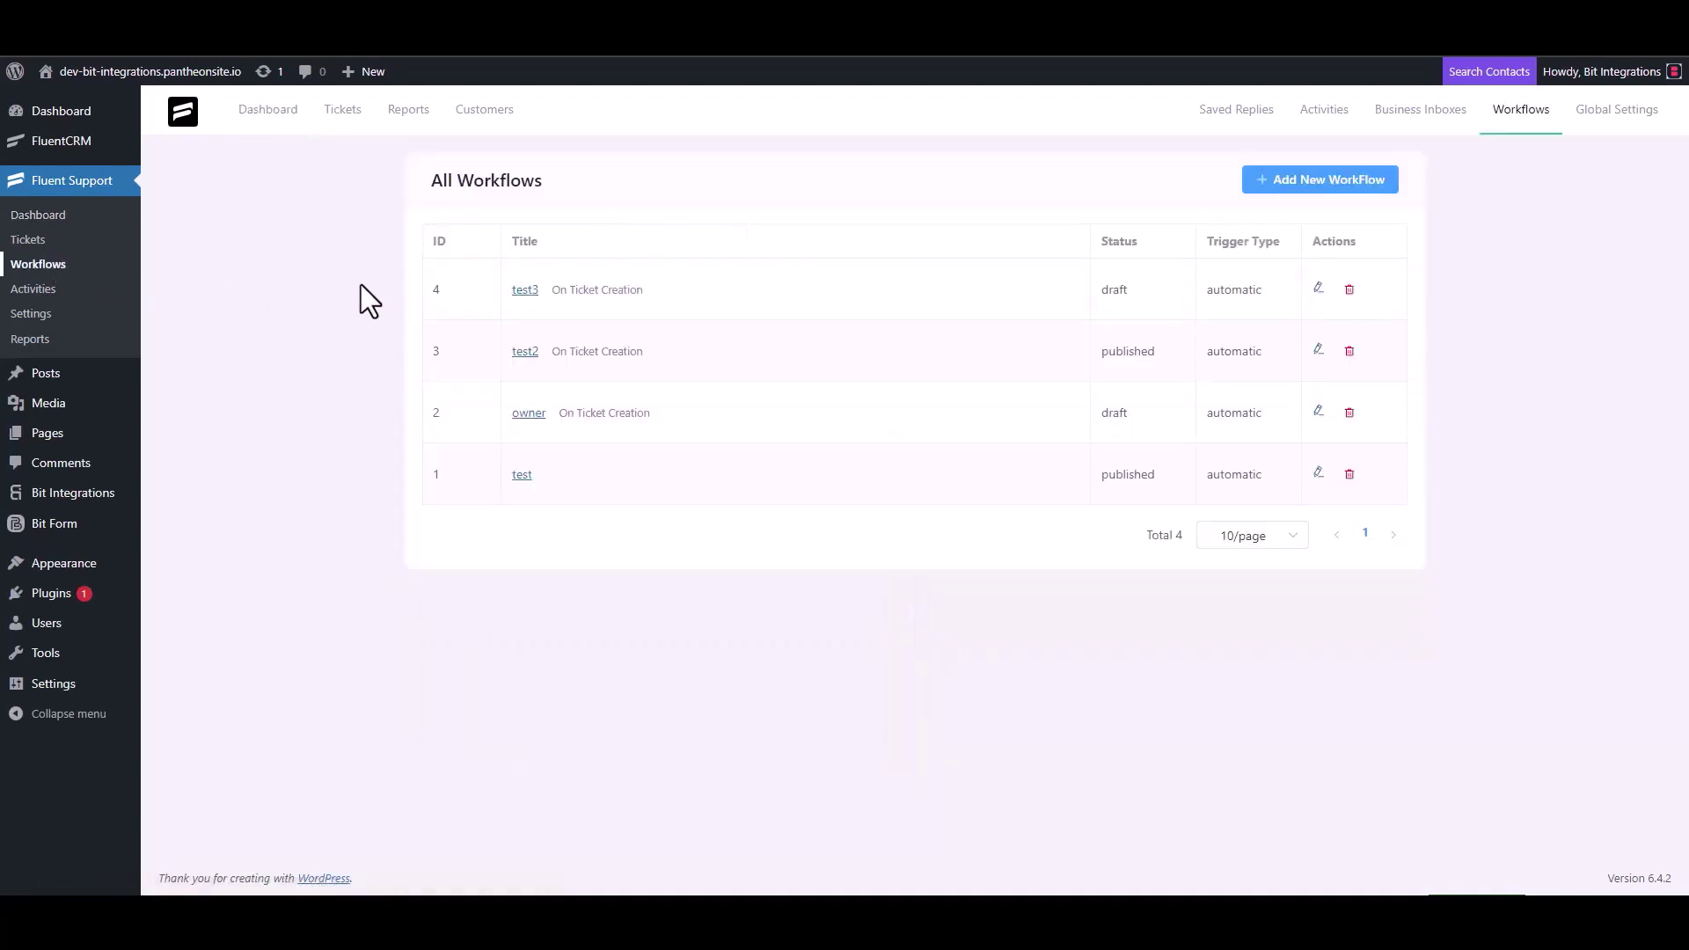
pyautogui.click(1299, 185)
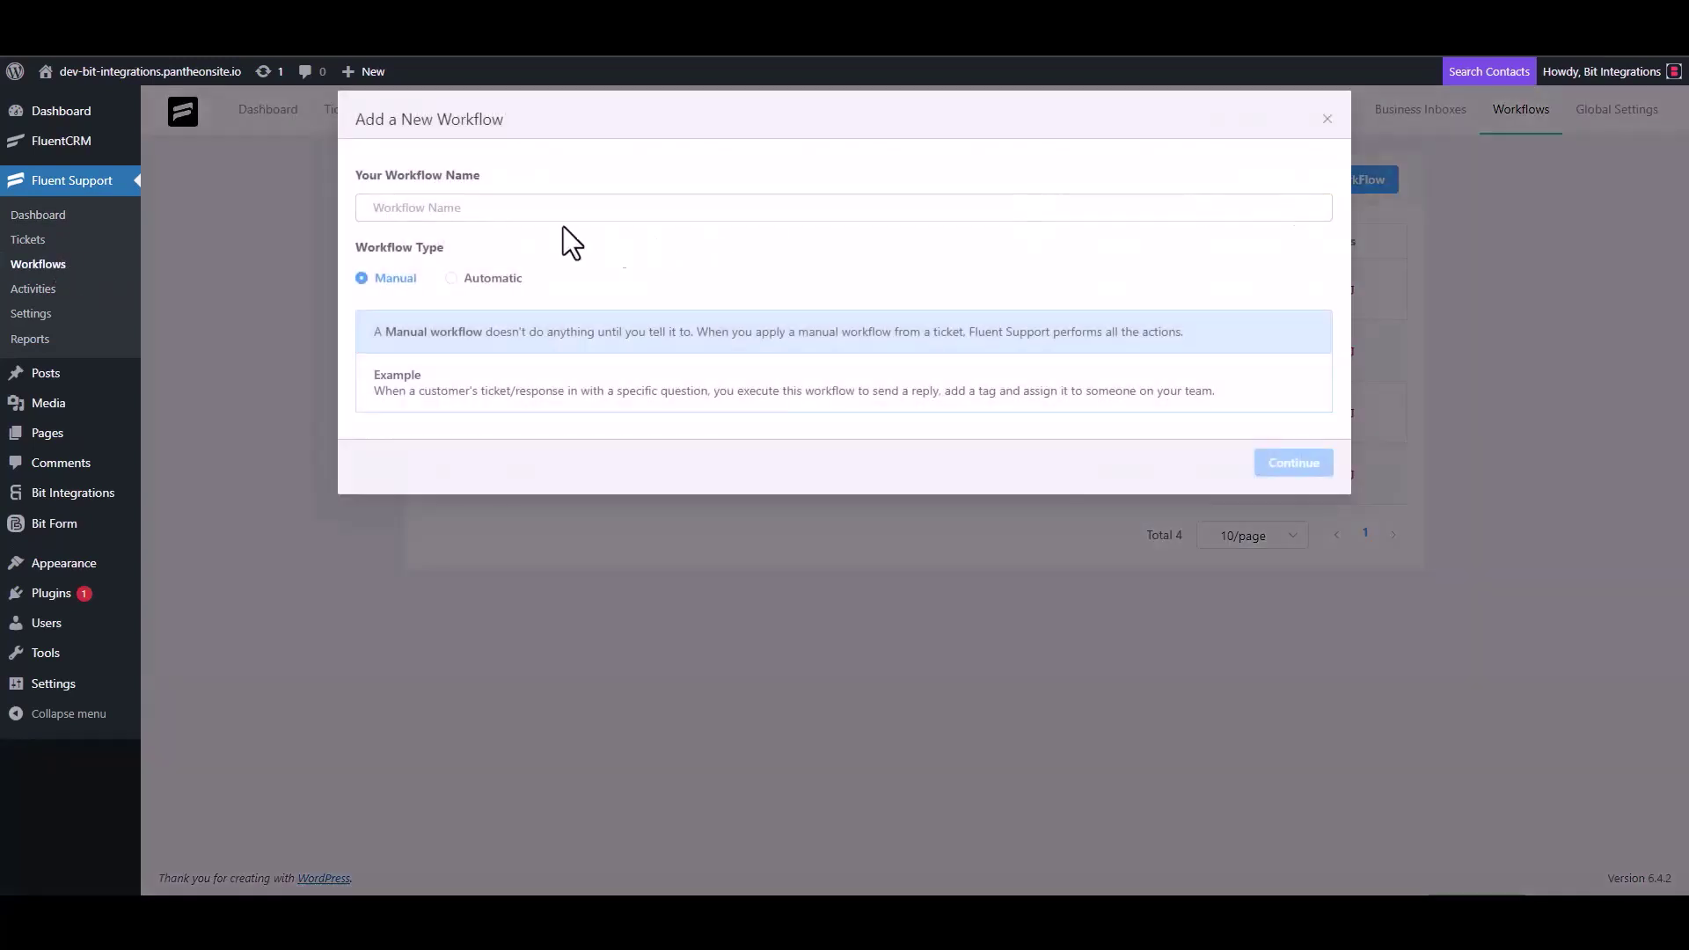
pyautogui.click(512, 209)
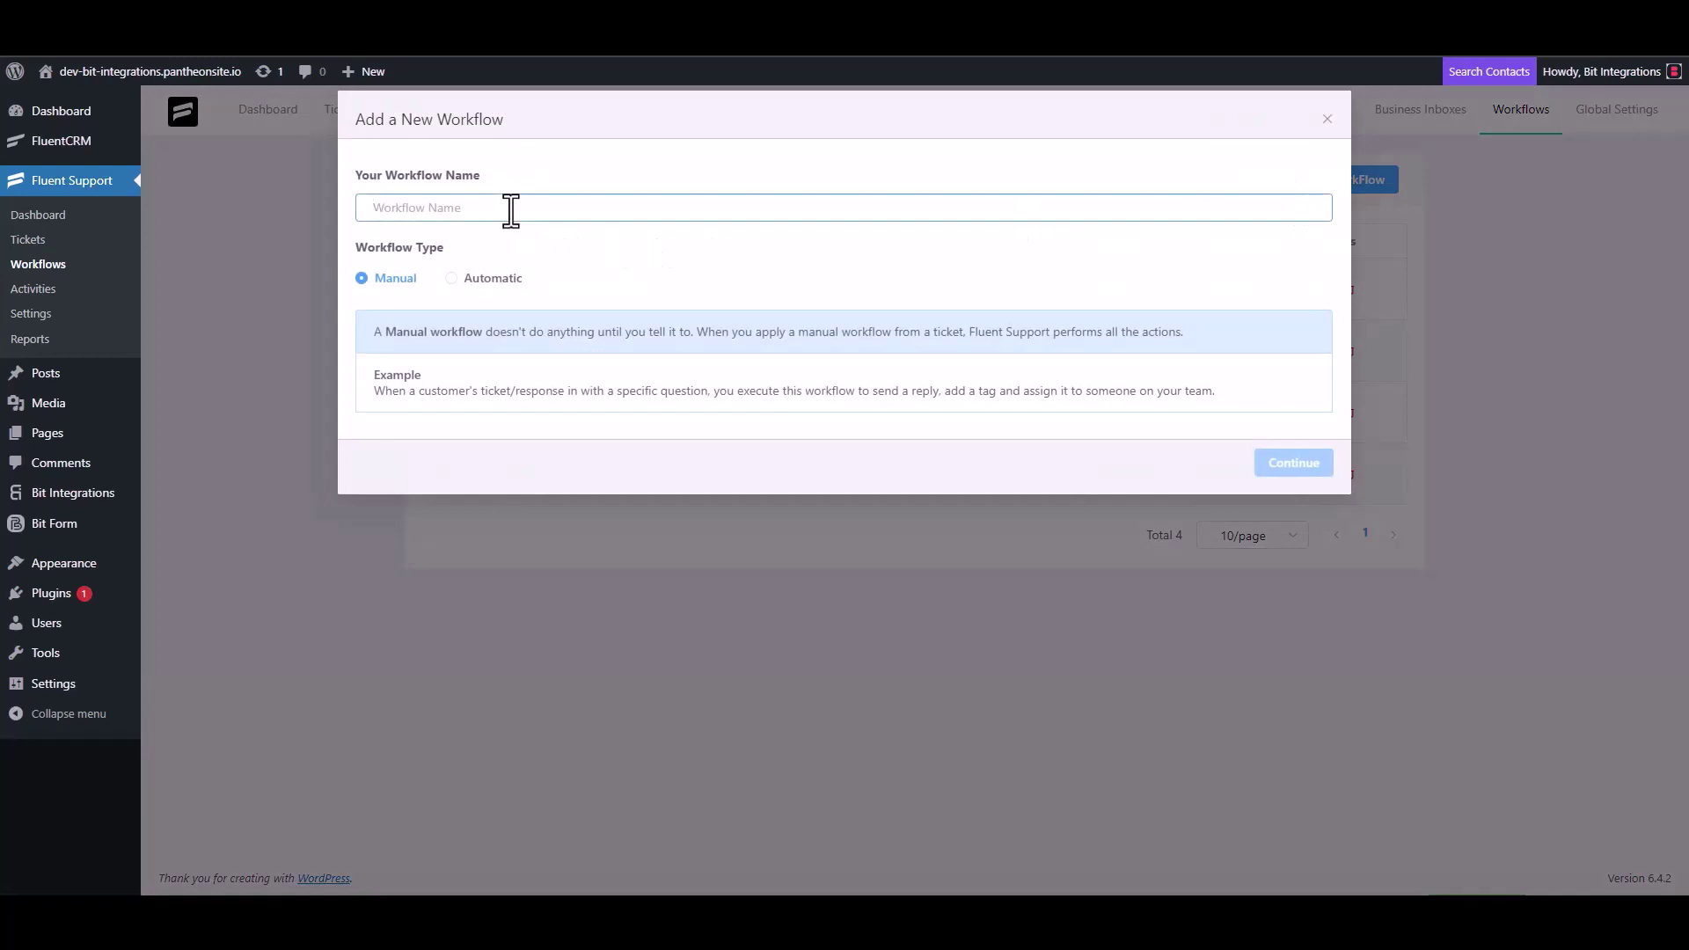
pyautogui.write('Bit Integrations')
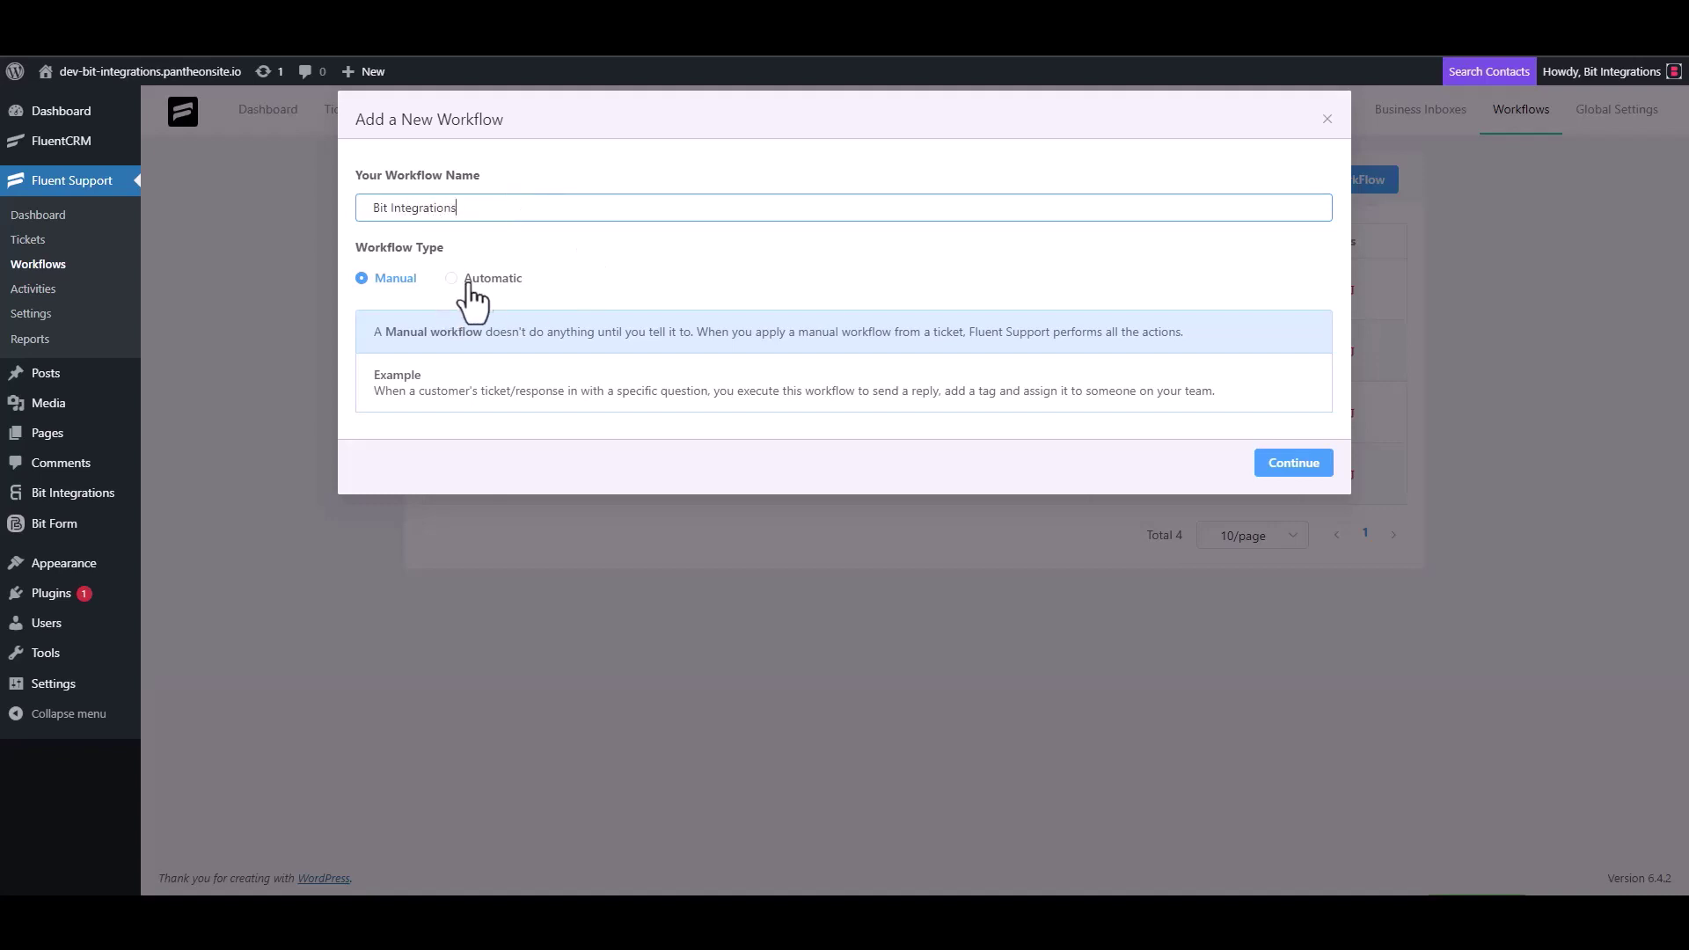
pyautogui.click(472, 280)
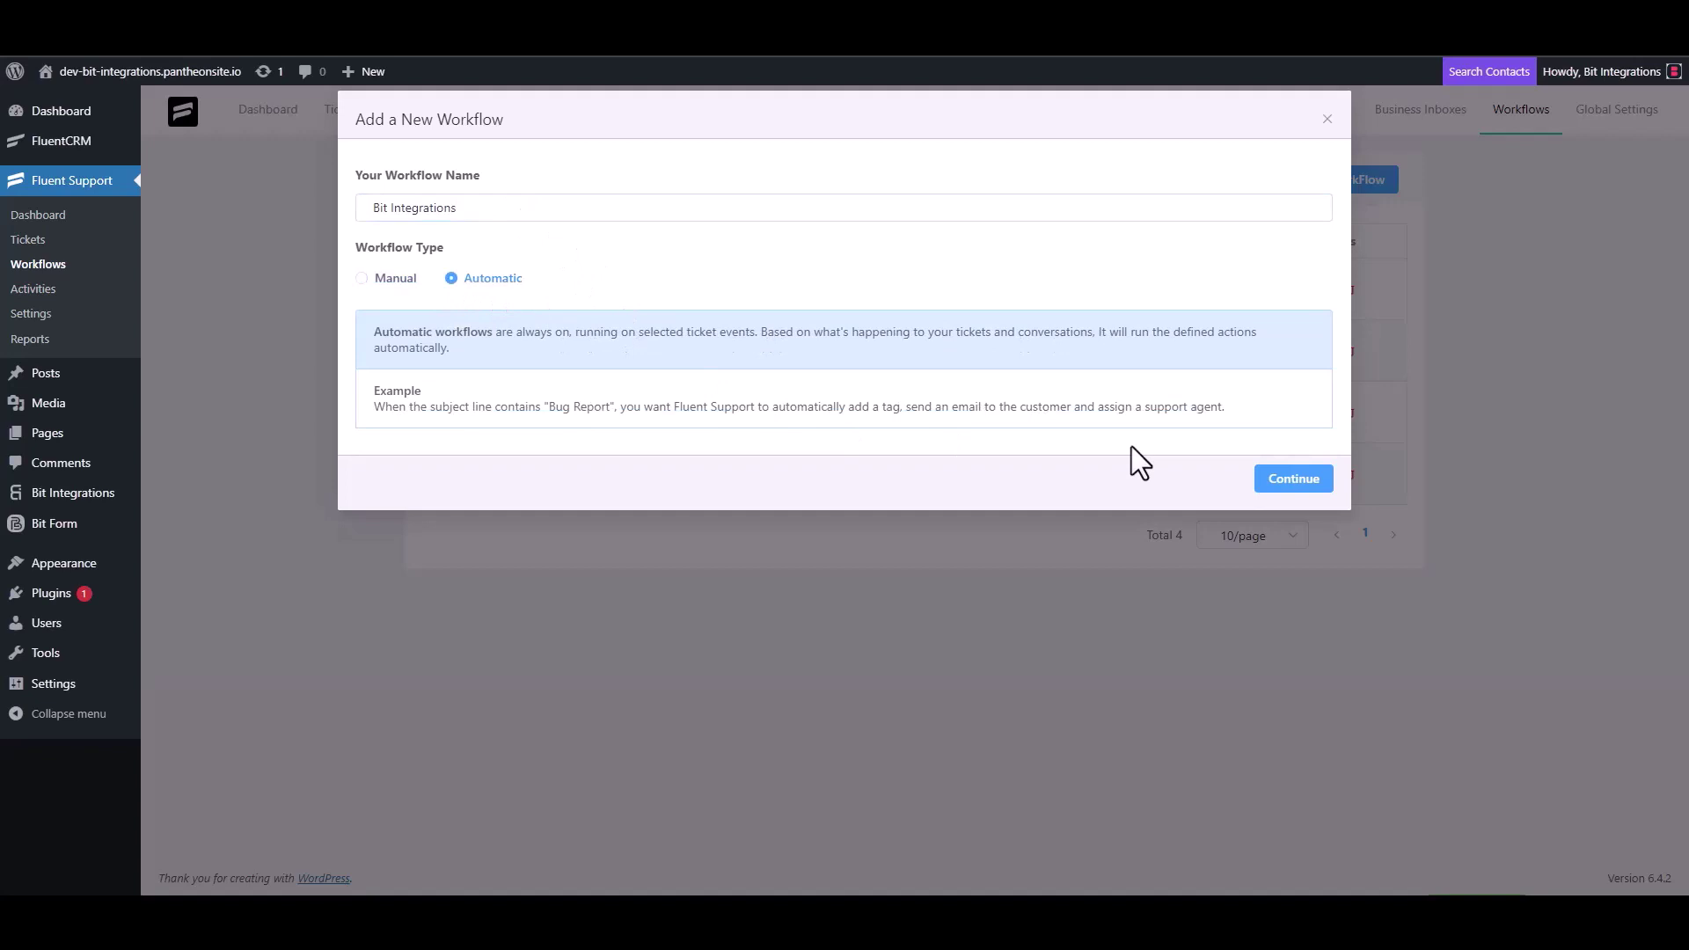
# Step: Create the workflow and set its trigger to On Ticket Creation
pyautogui.click(1290, 481)
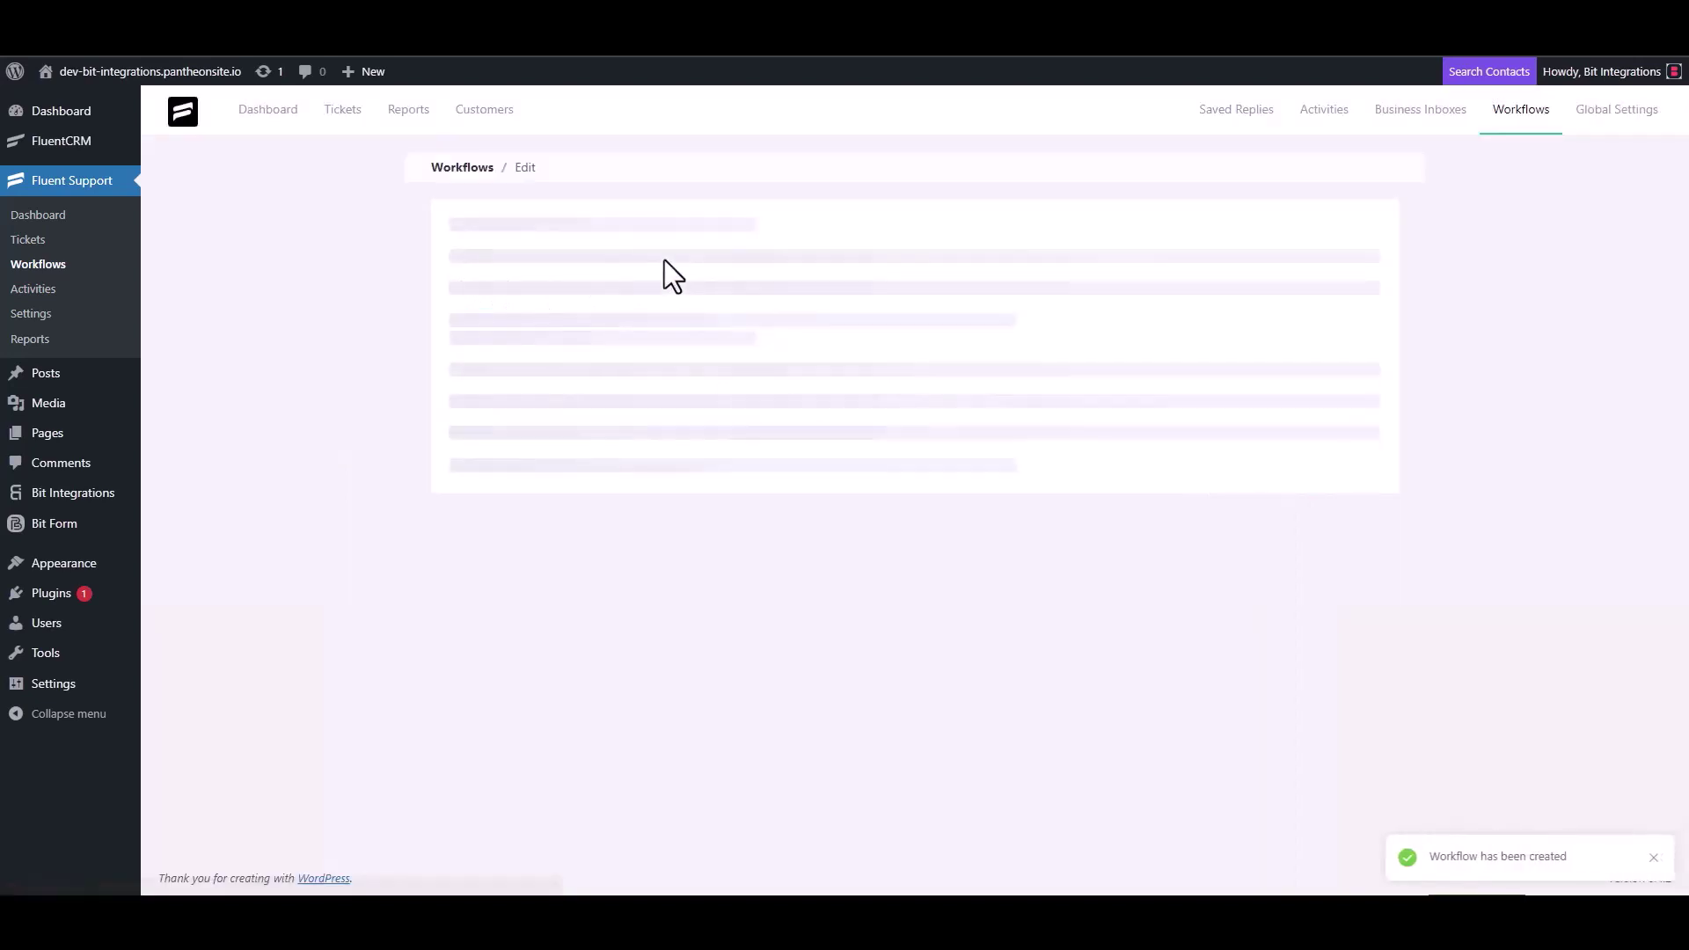
pyautogui.click(529, 378)
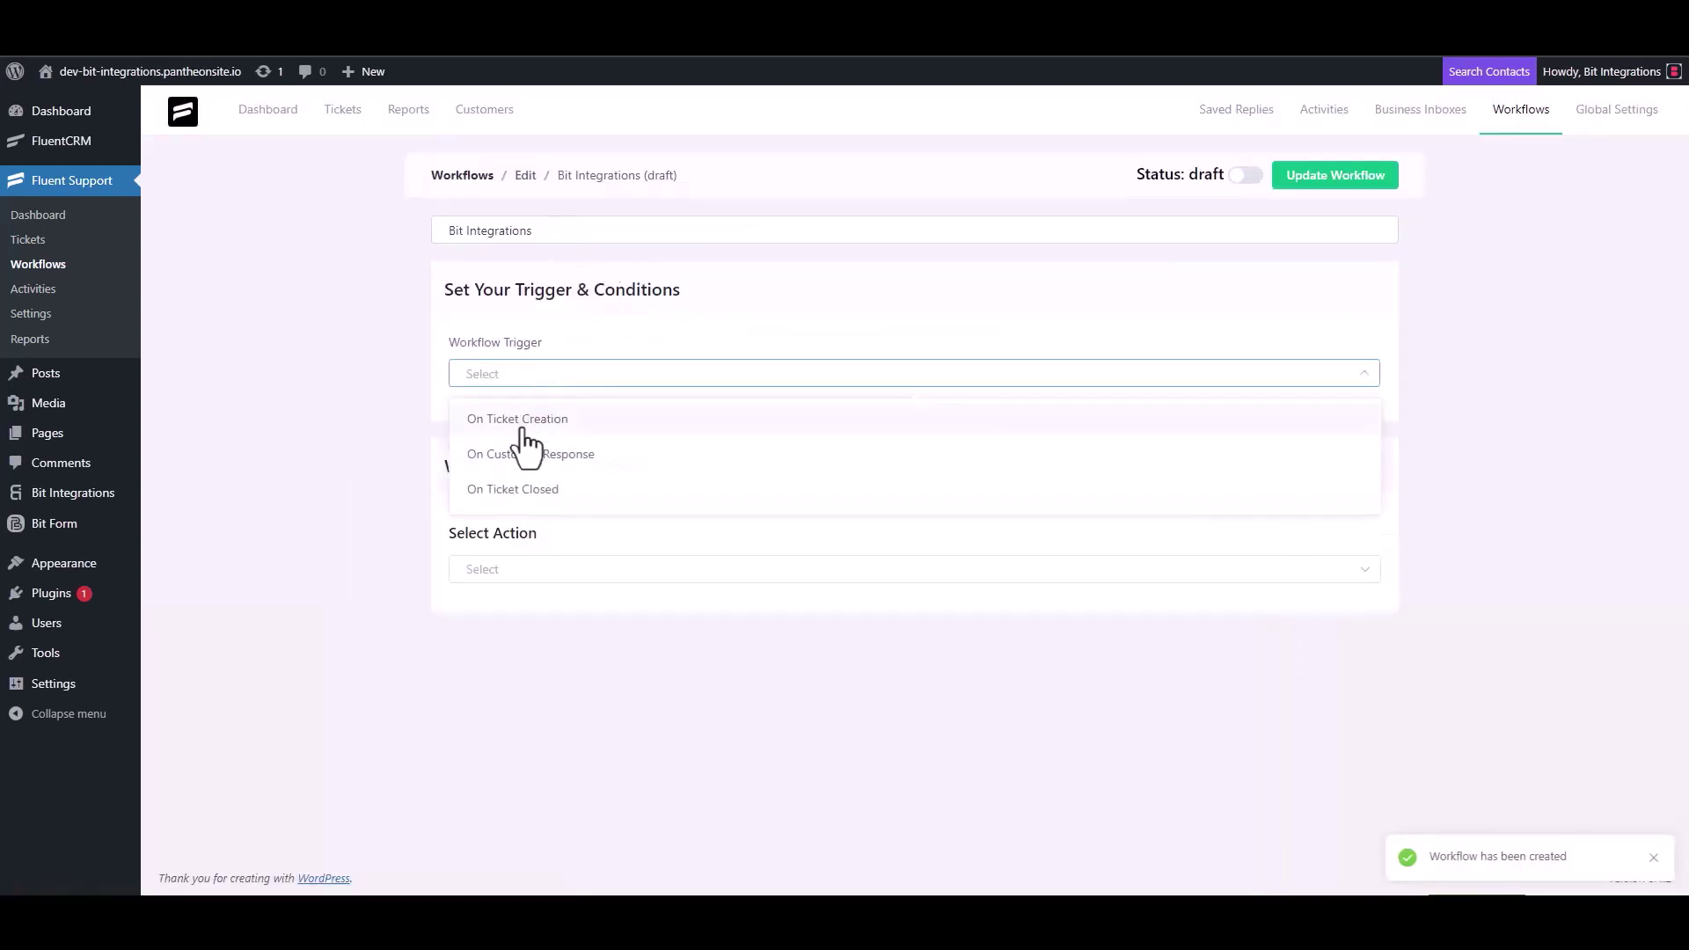
pyautogui.click(525, 423)
pyautogui.scroll(-1, 297, 322)
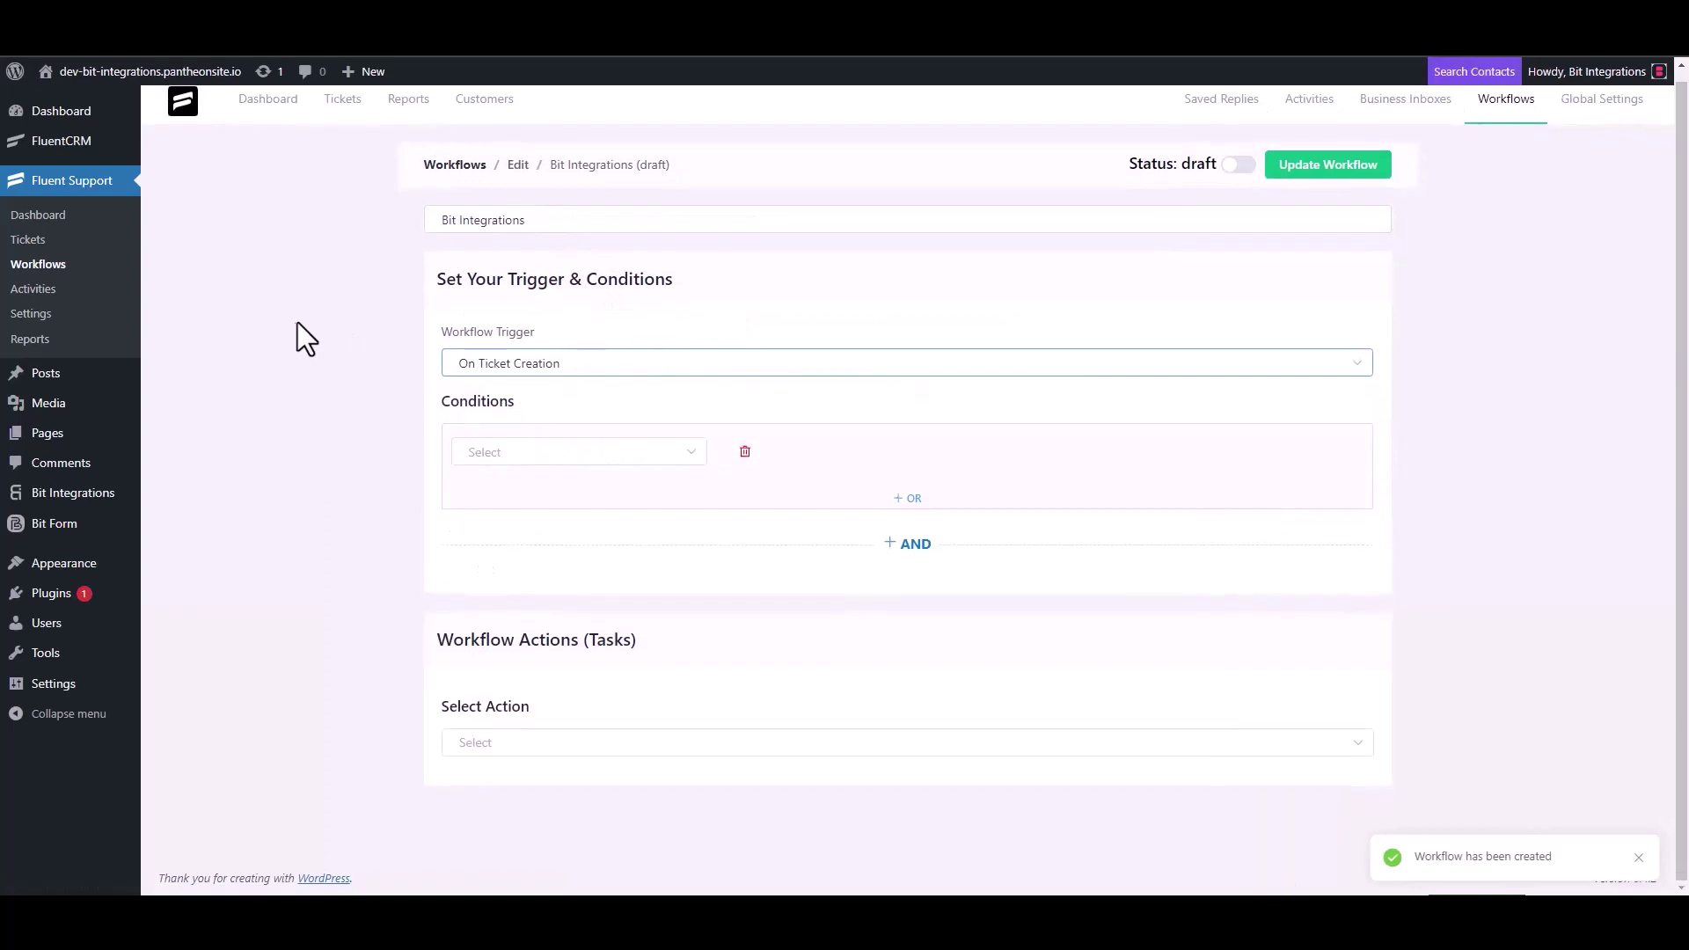
# Step: Add a Trigger Outgoing Webhook action using the copied Bit Integrations webhook URL
pyautogui.click(502, 746)
pyautogui.scroll(-3, 528, 581)
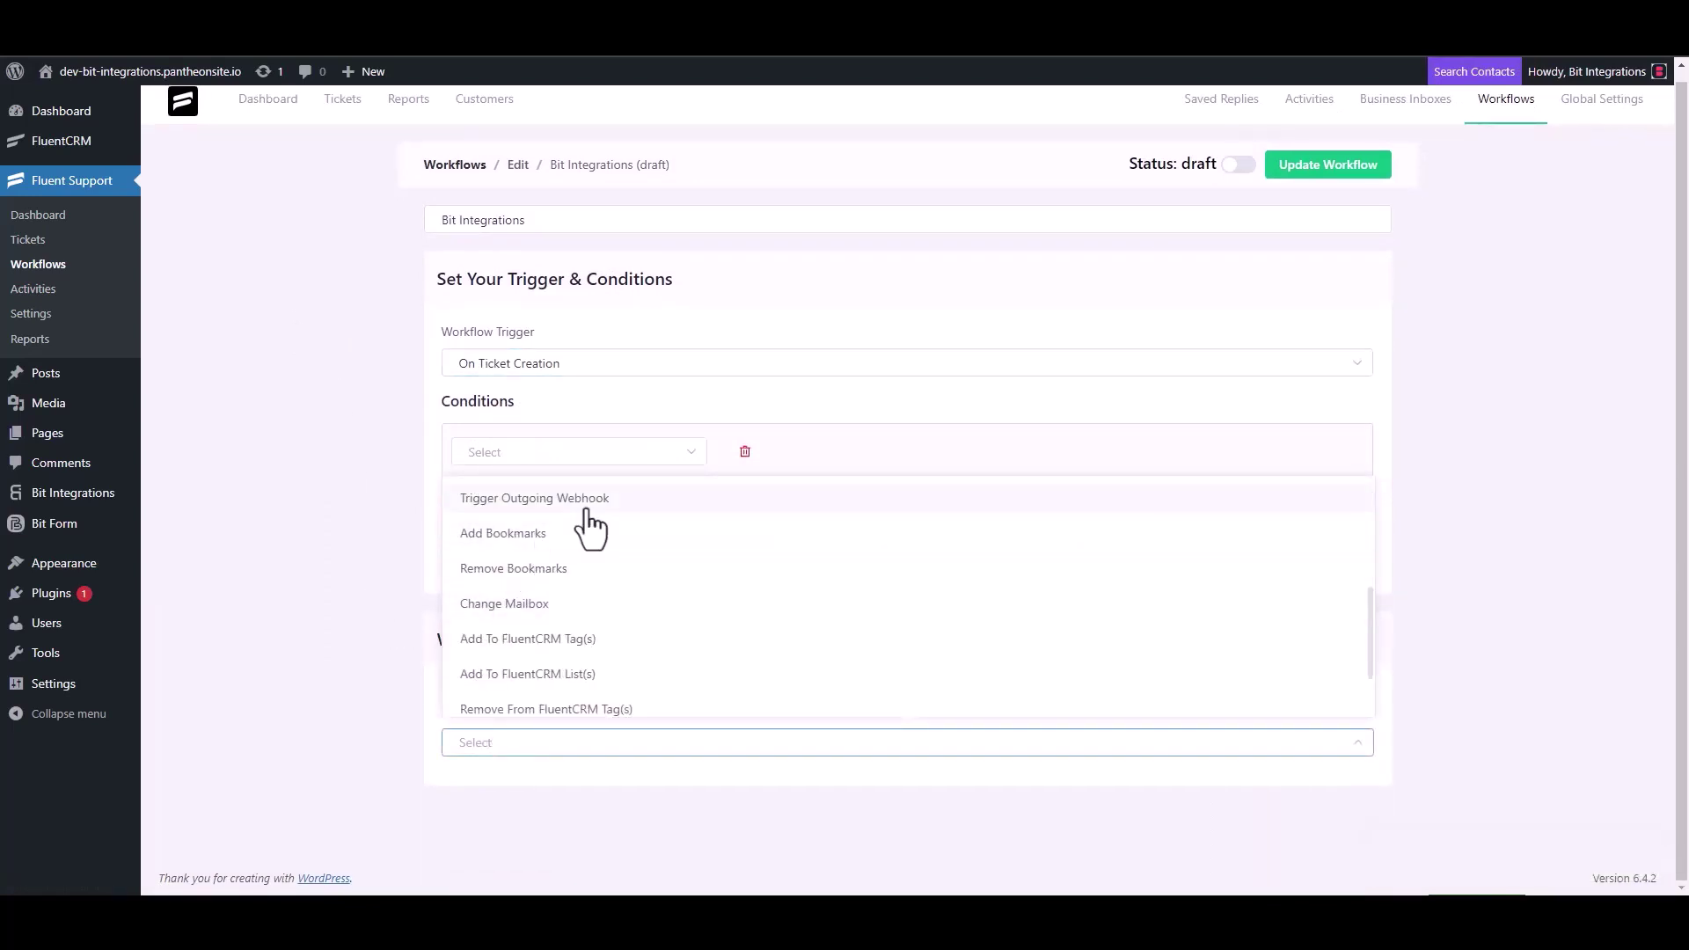
pyautogui.click(586, 509)
pyautogui.scroll(-4, 404, 500)
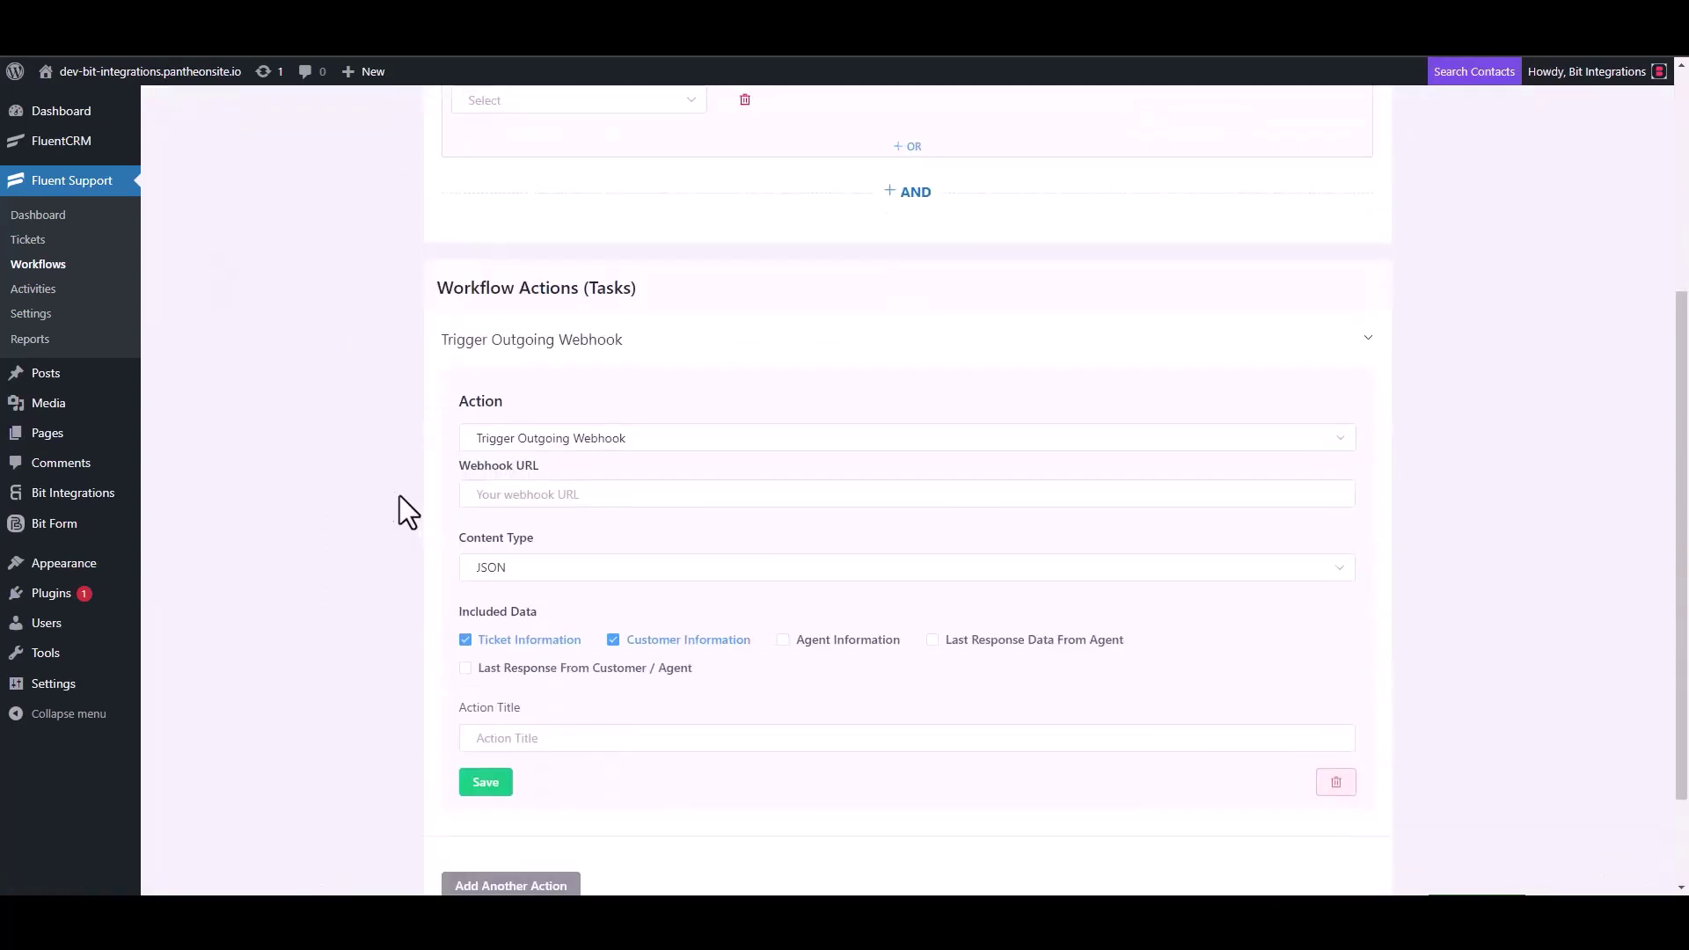
pyautogui.click(573, 495)
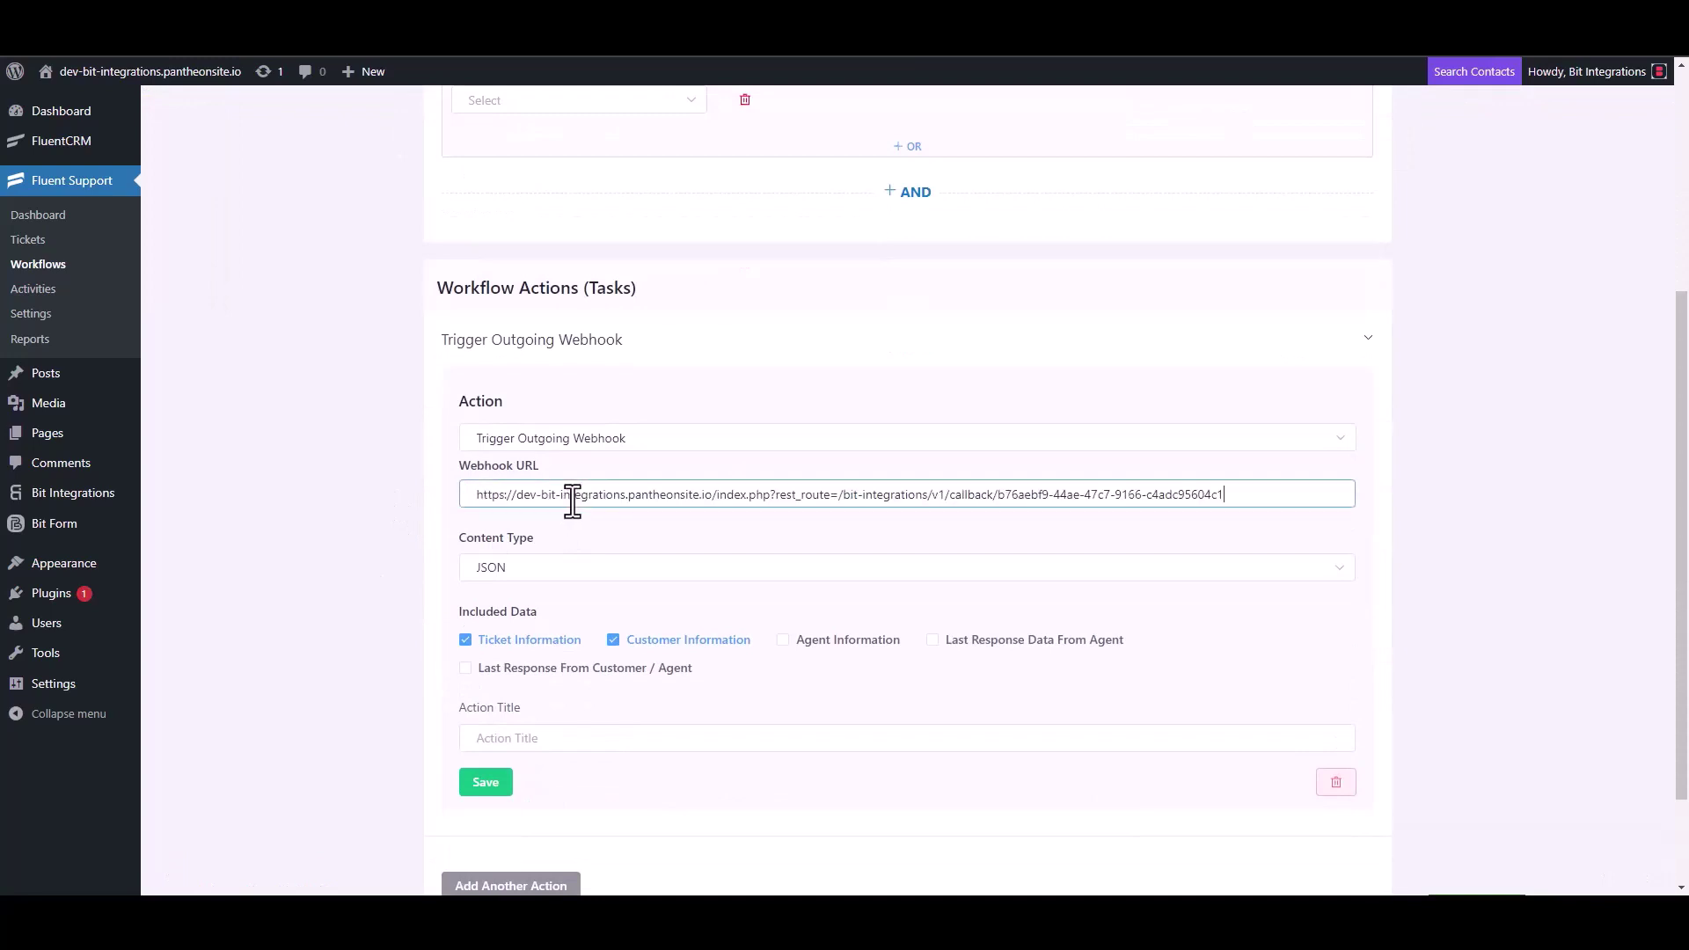
# Step: Title the action 'Bit Integrations', save it, and publish the workflow
pyautogui.scroll(-2, 580, 588)
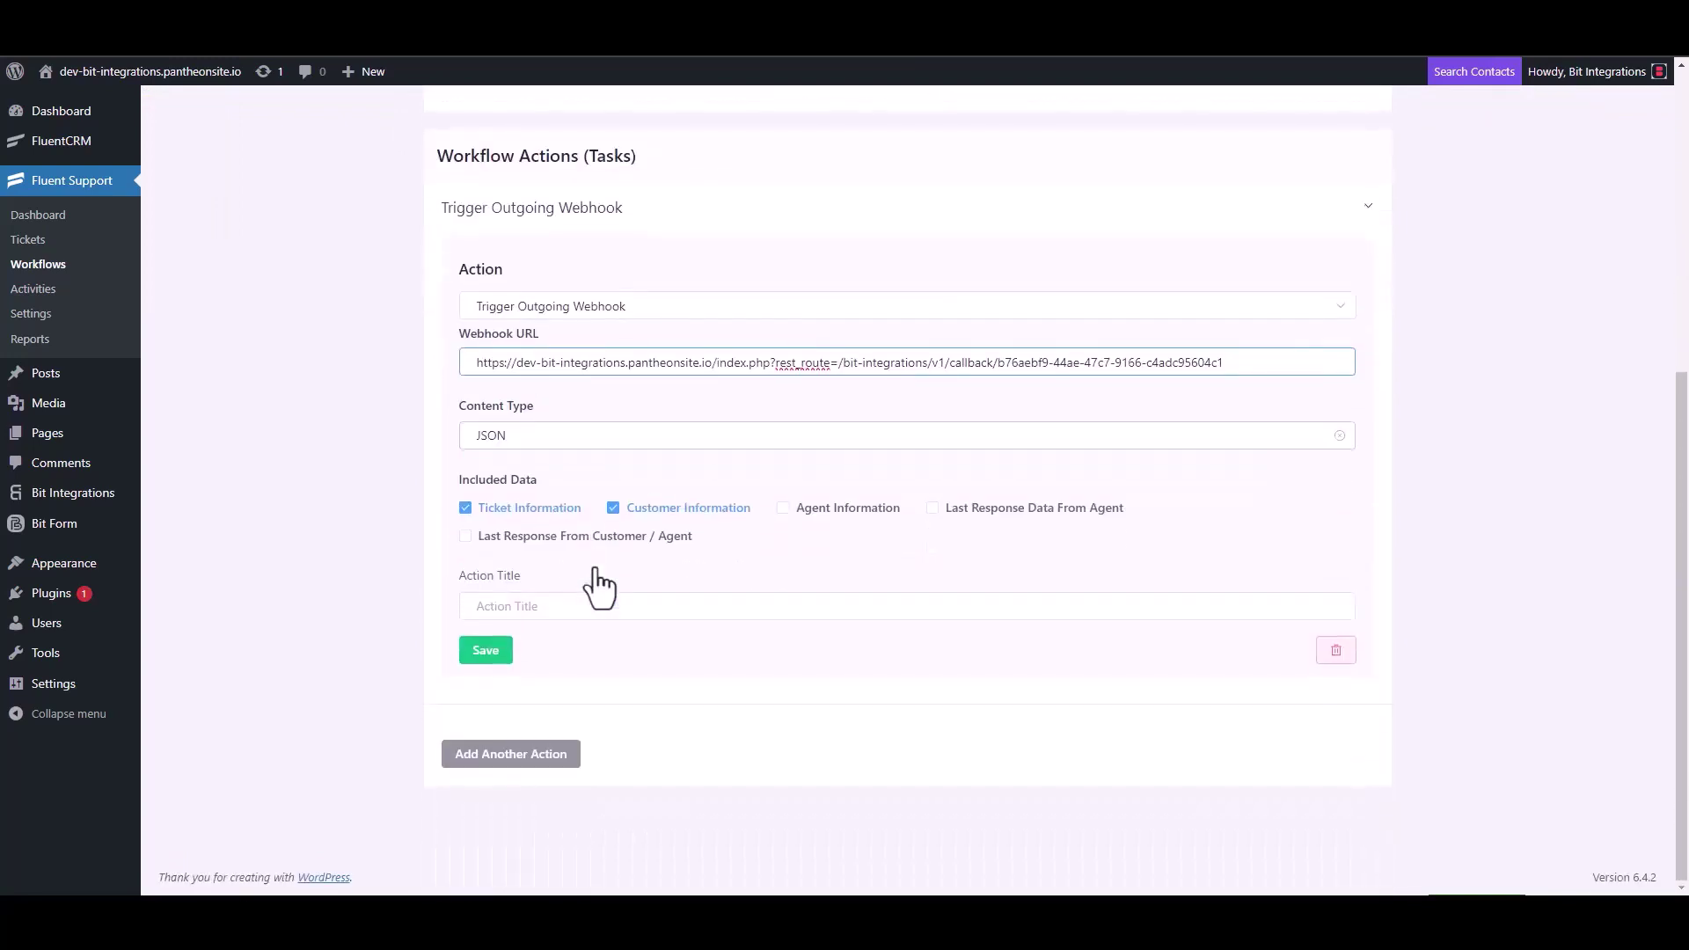
pyautogui.click(526, 606)
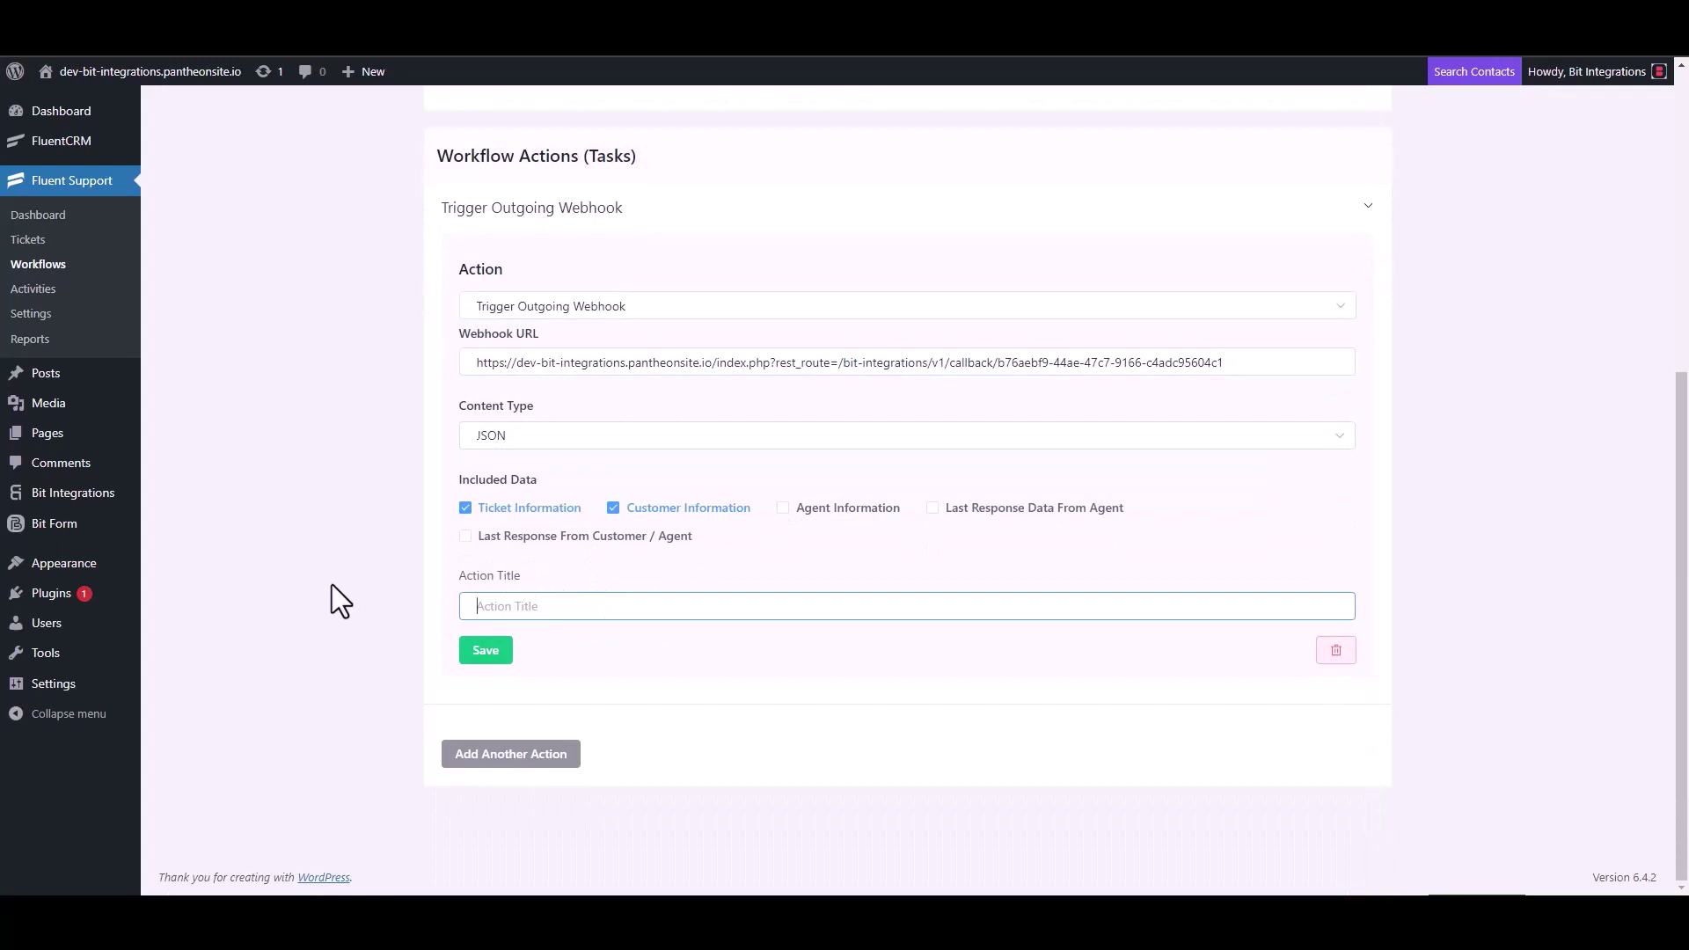
pyautogui.write('Bit Integrations')
pyautogui.click(486, 656)
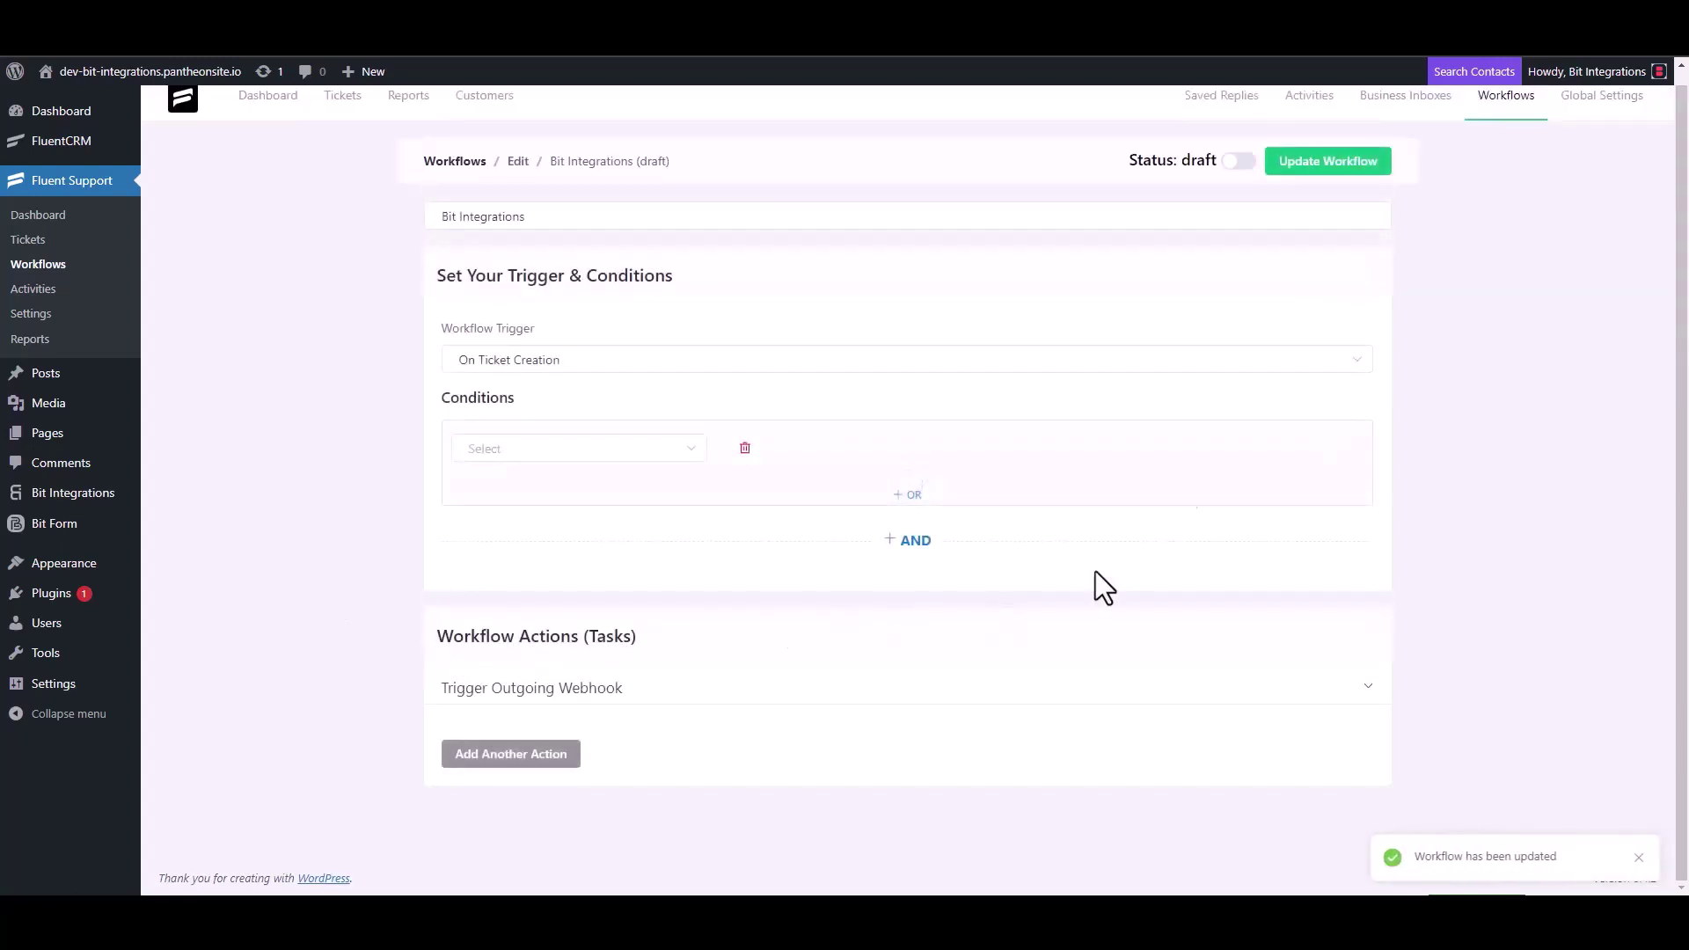
pyautogui.click(1241, 163)
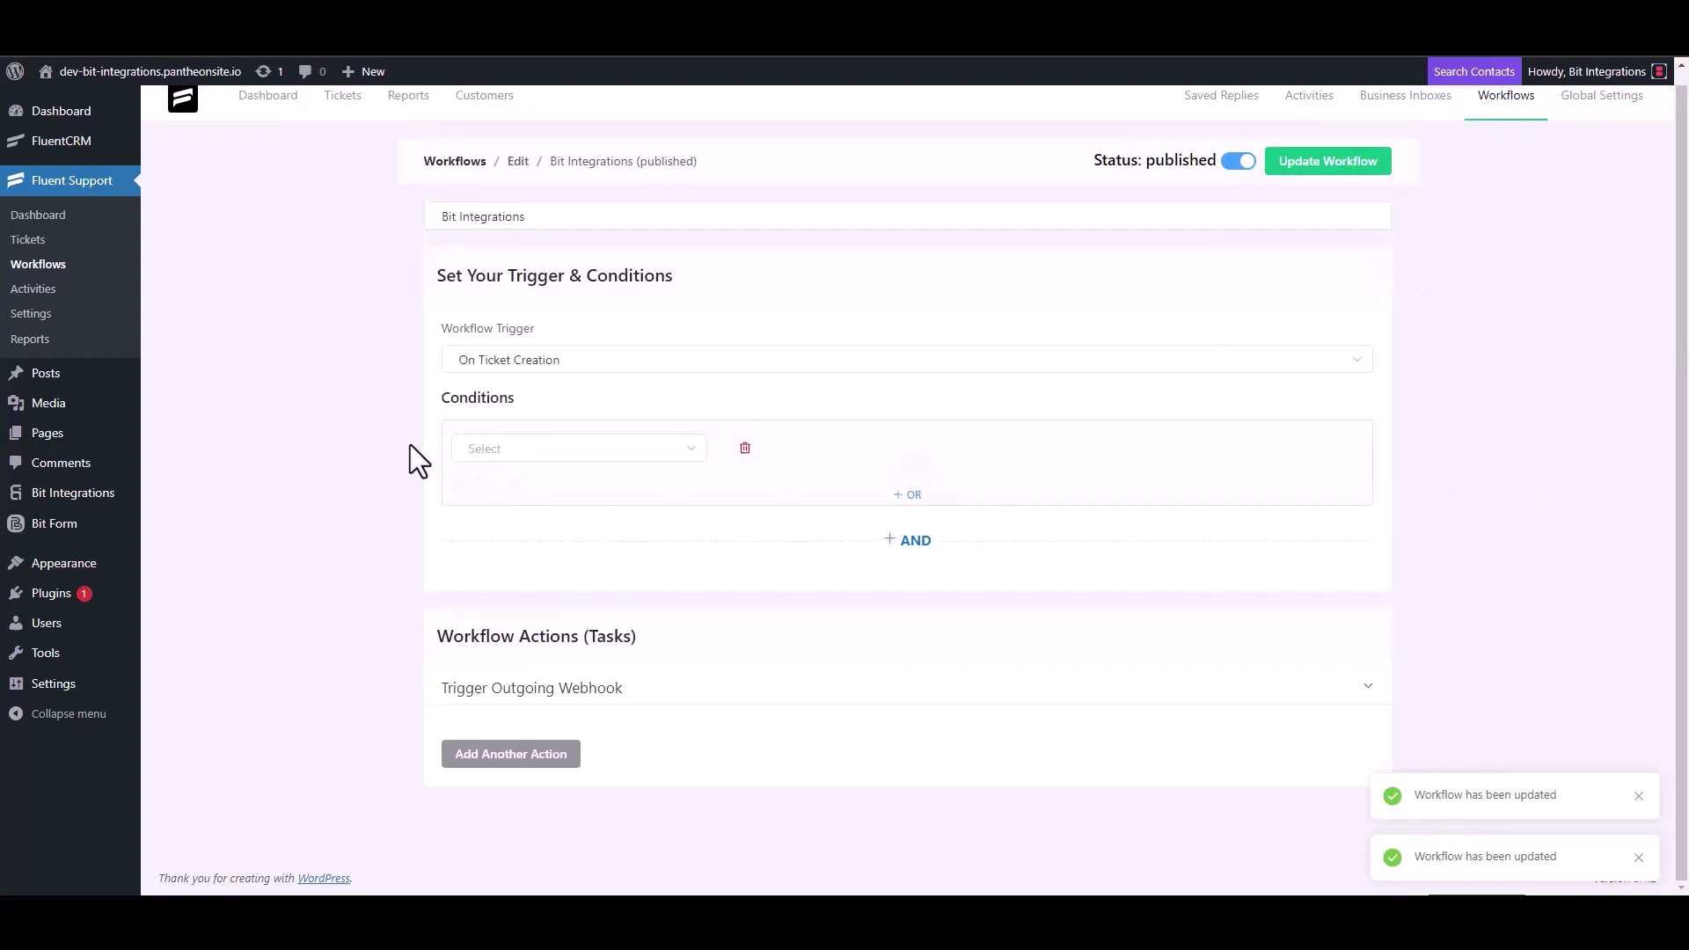
# Step: Start a new ticket and create a new test contact with a first name and e-mail
pyautogui.click(28, 240)
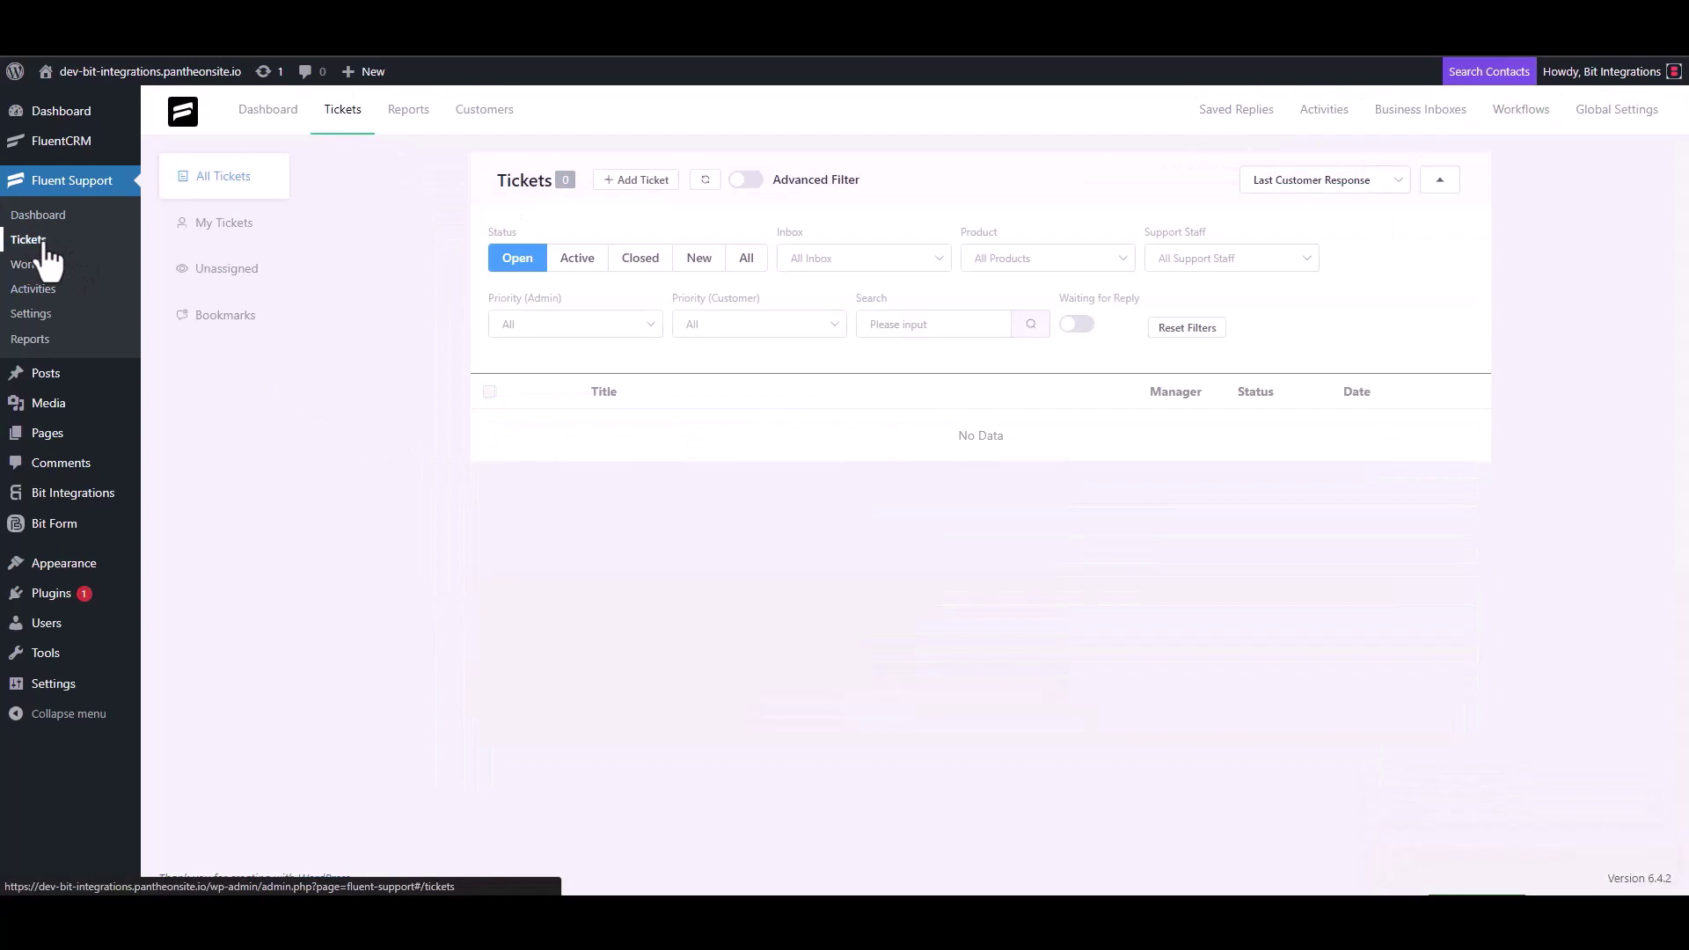
pyautogui.click(639, 181)
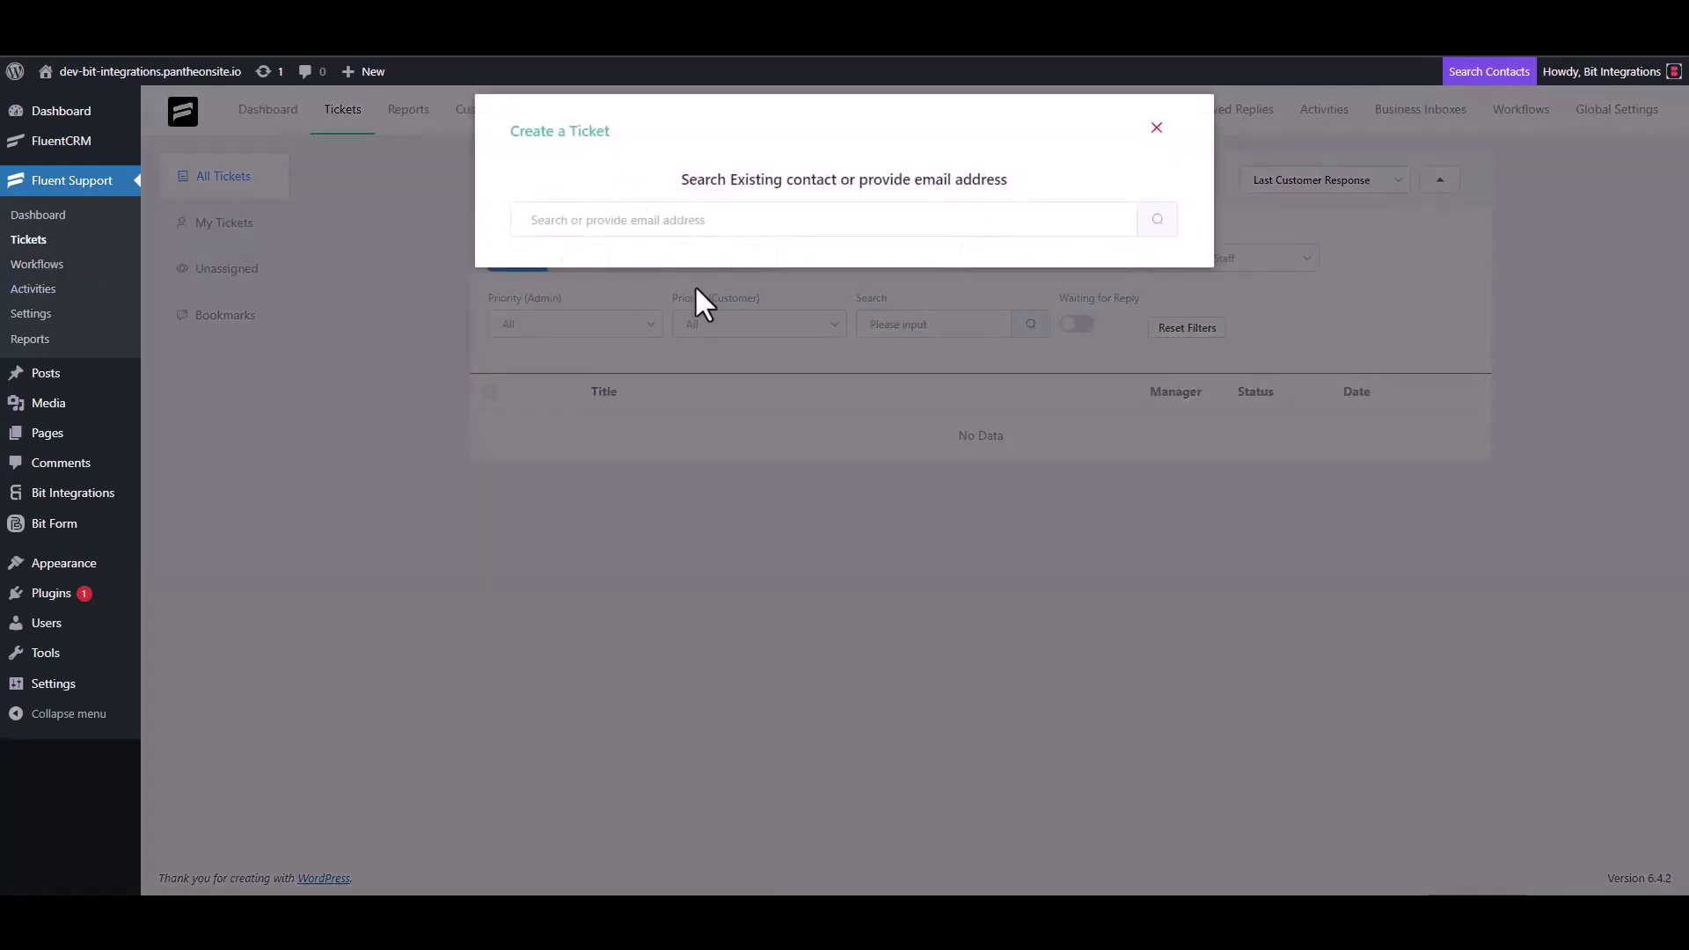
pyautogui.click(692, 222)
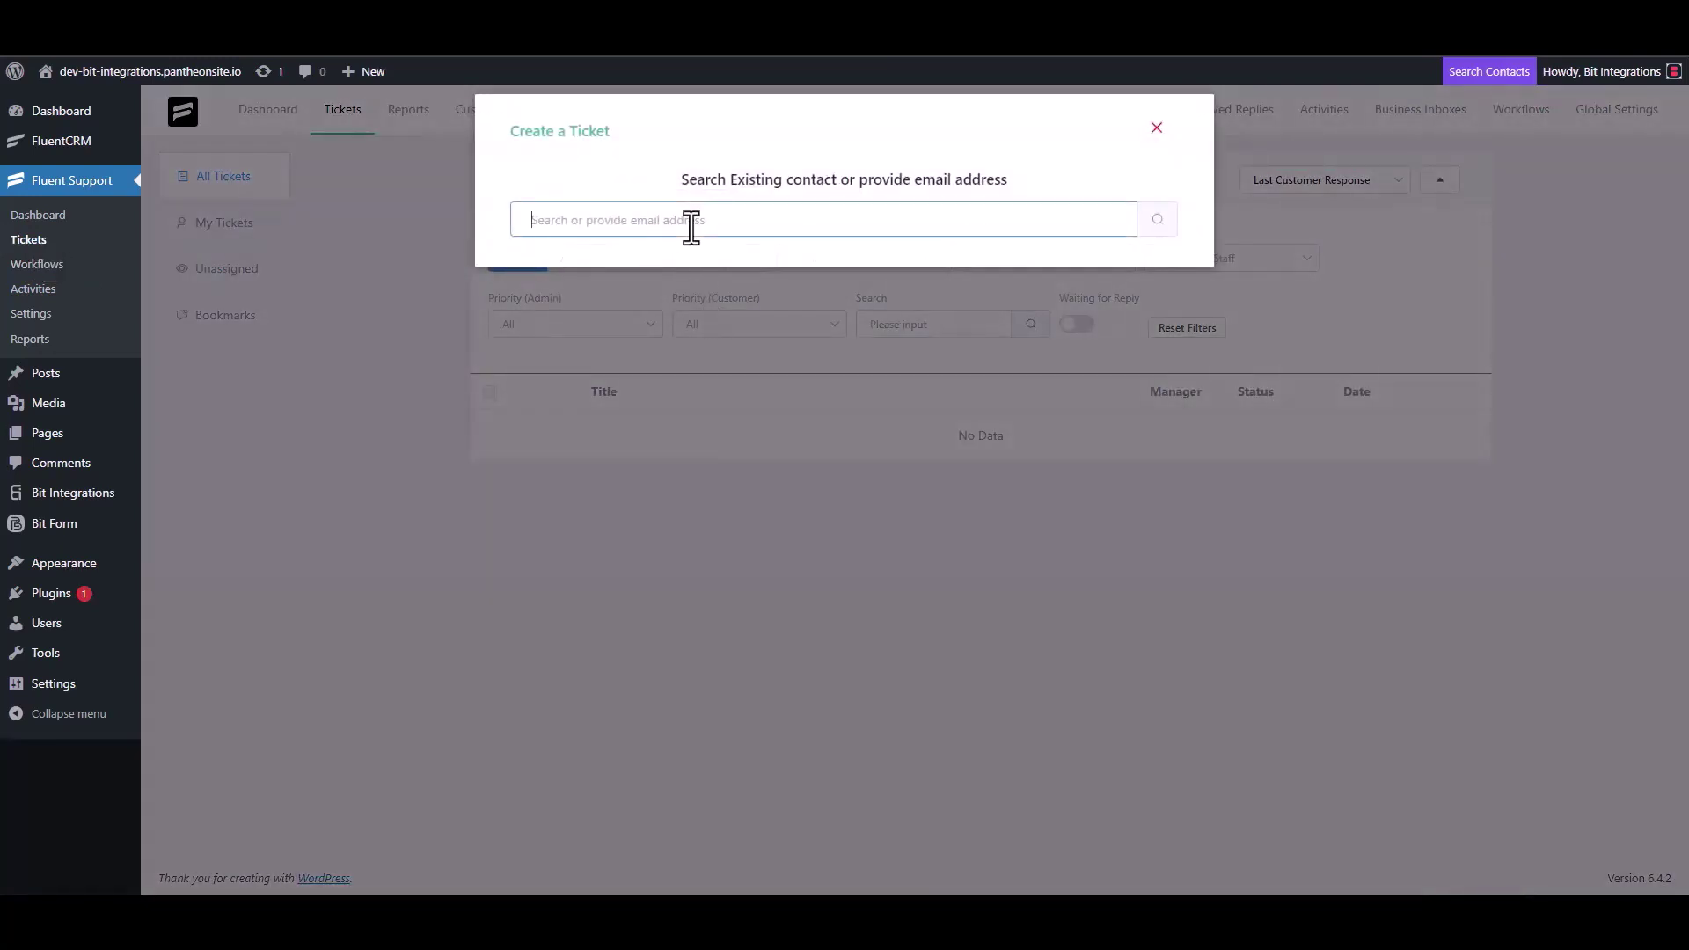
pyautogui.write('test@gmail.com')
pyautogui.click(1158, 219)
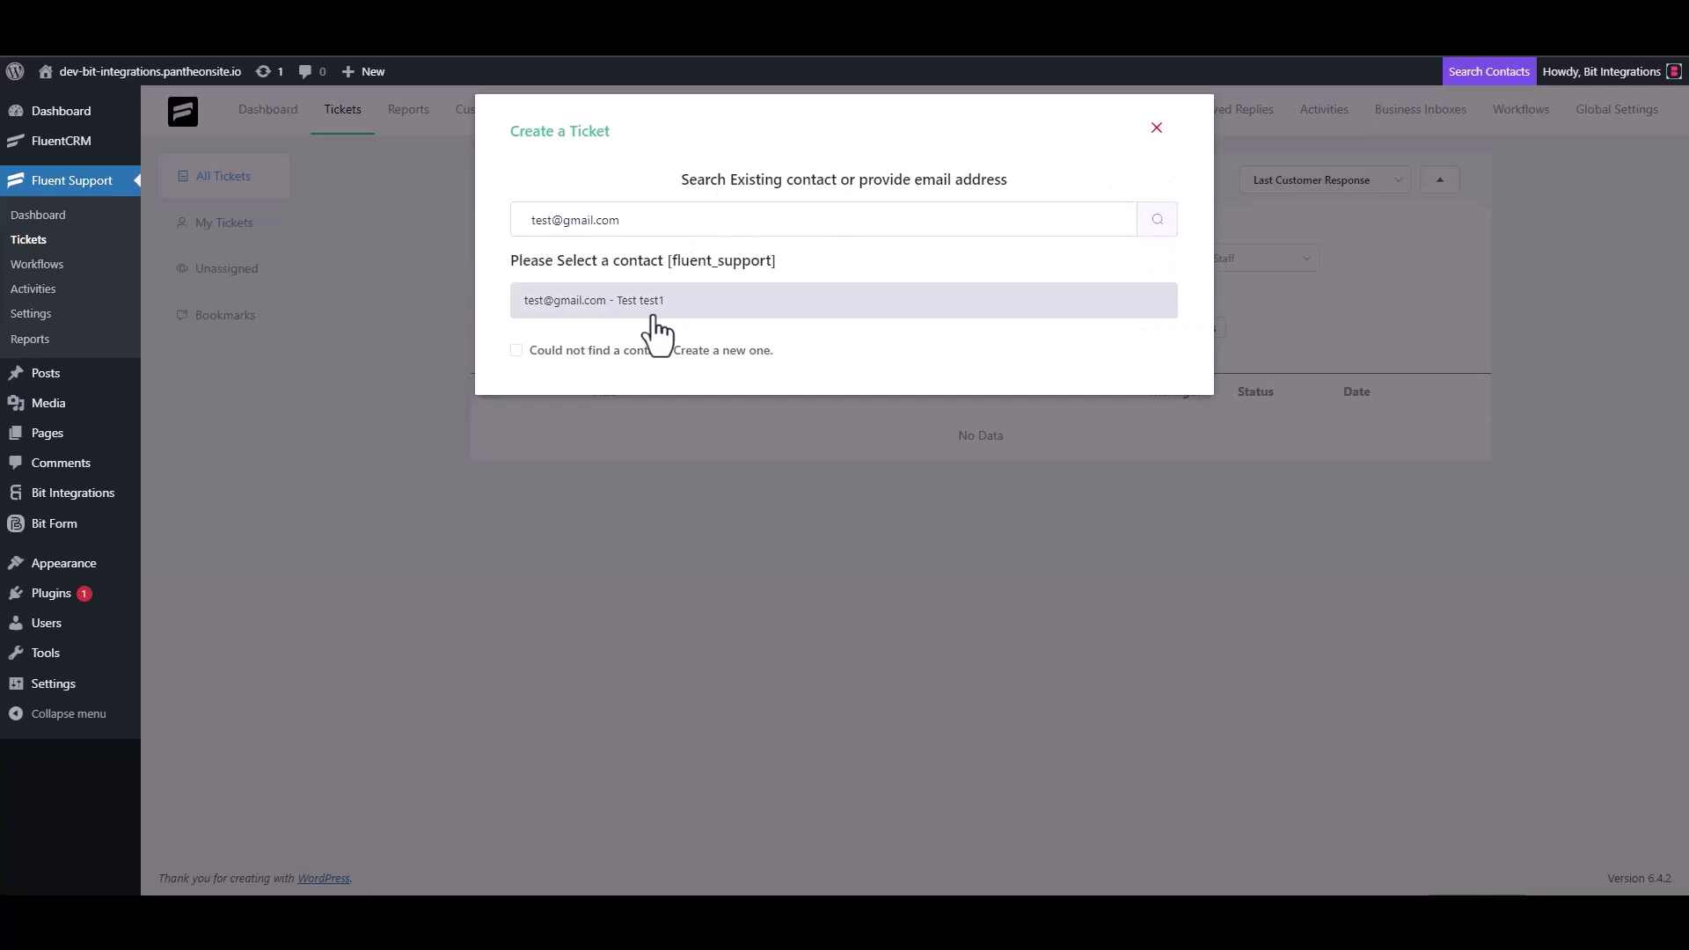
pyautogui.click(526, 352)
pyautogui.click(590, 348)
pyautogui.write('test3')
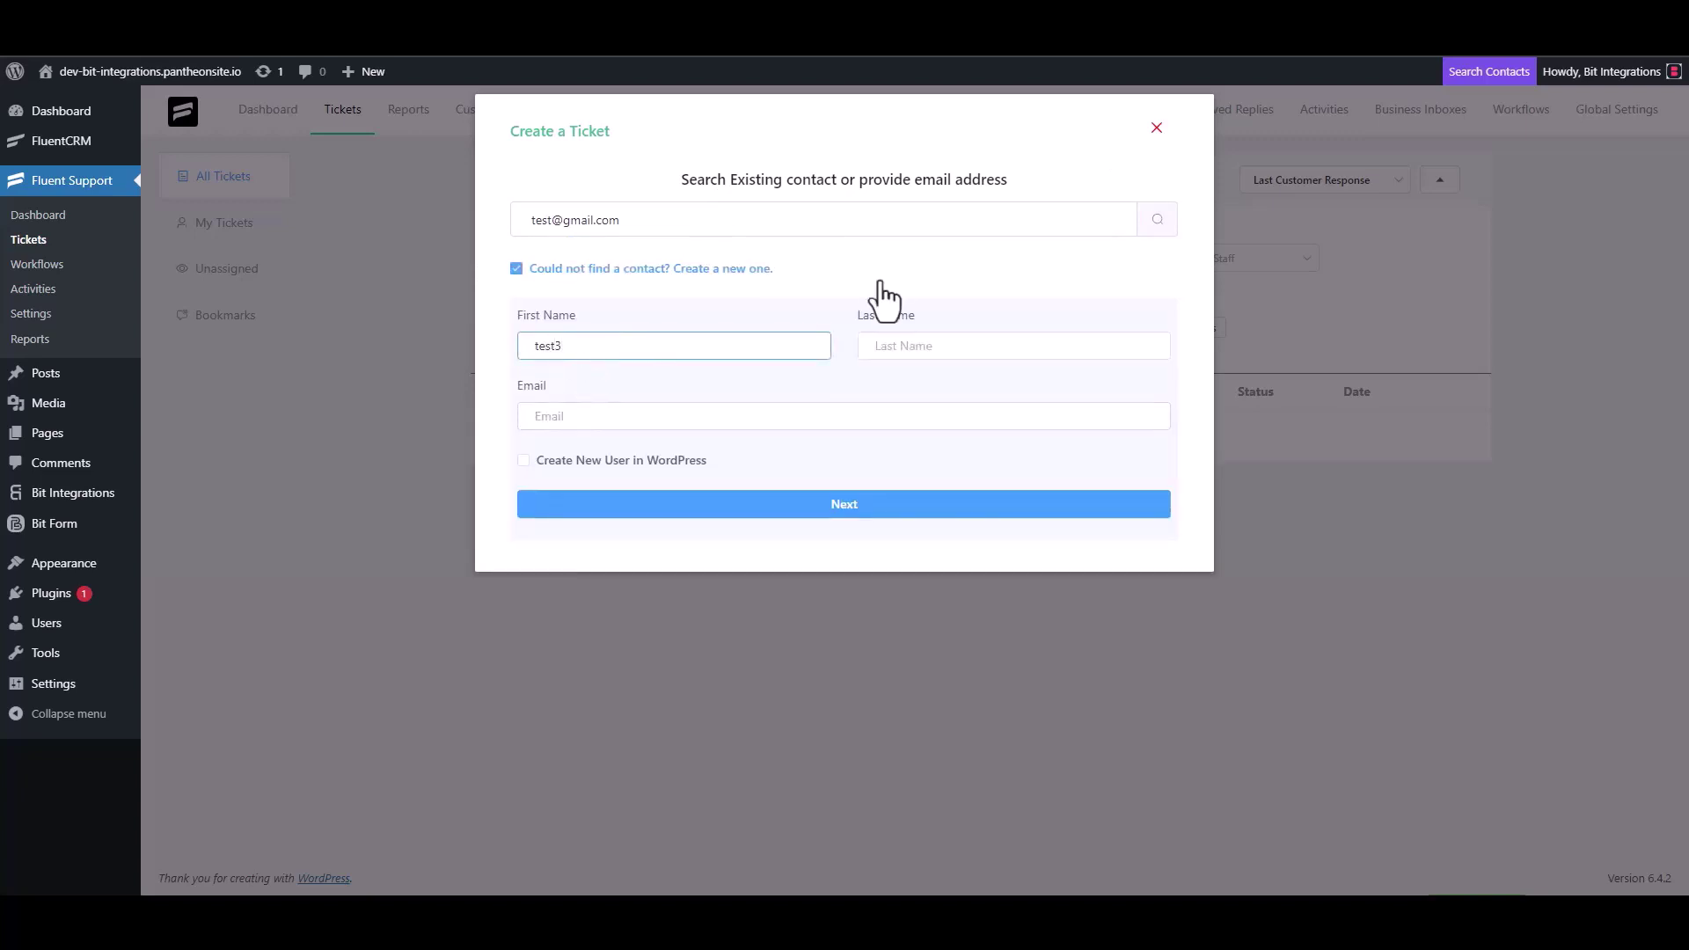
pyautogui.click(599, 418)
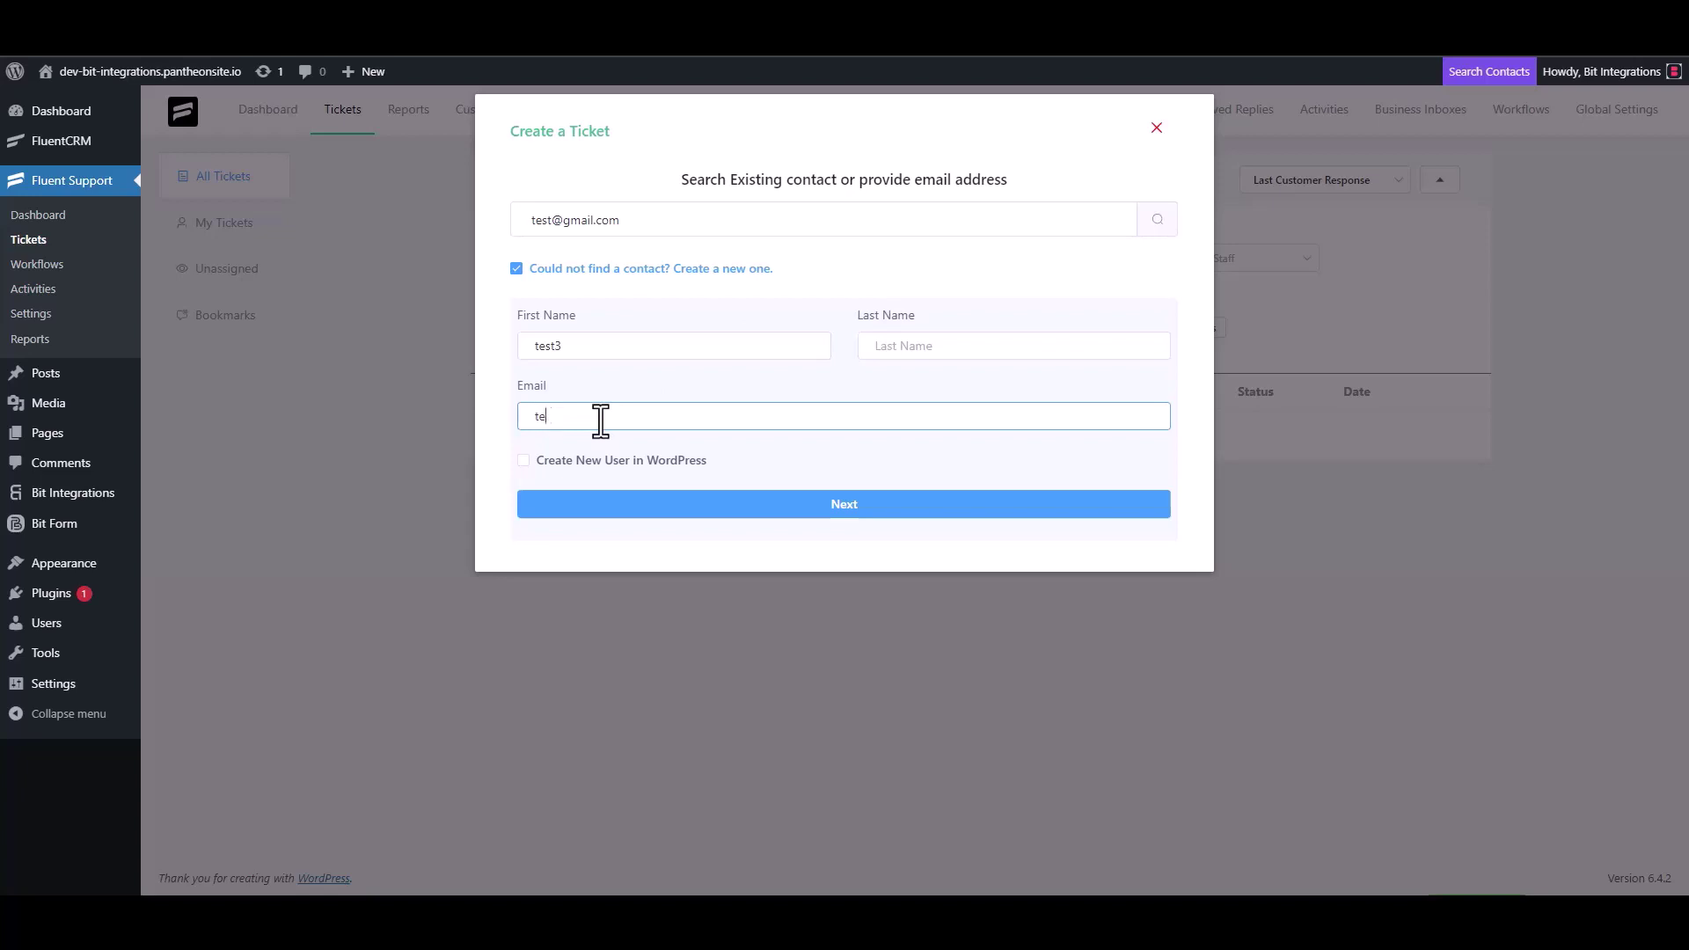
pyautogui.write('test3@gmail.com')
pyautogui.click(869, 510)
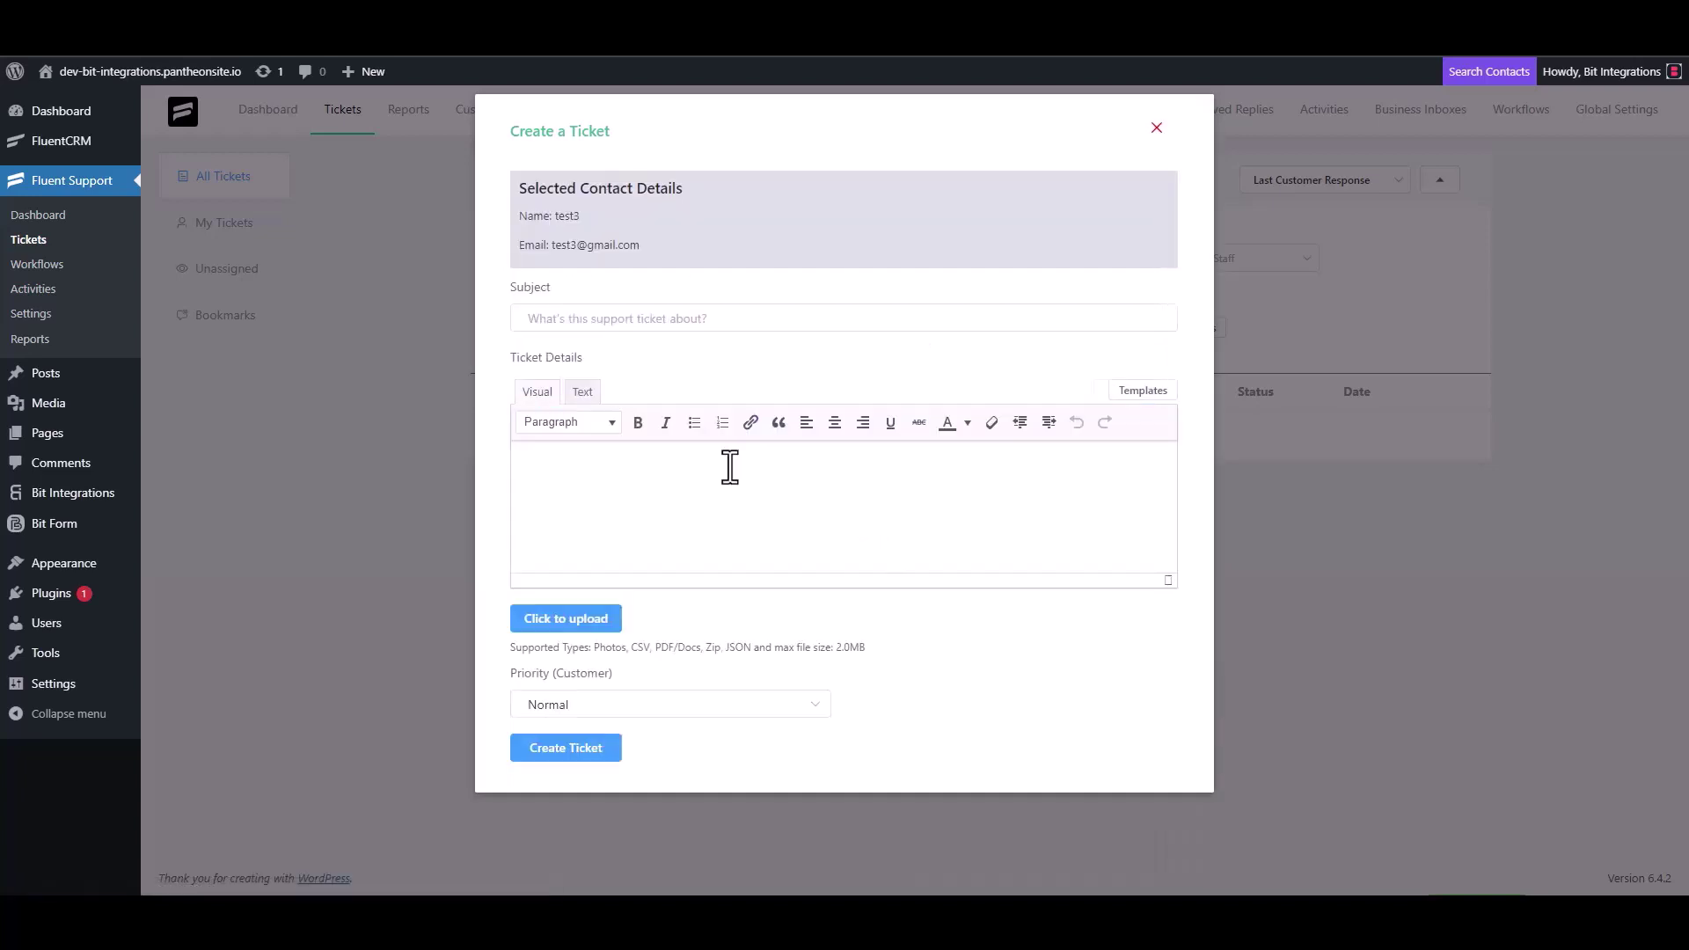
# Step: Enter 'test' as the ticket subject and details and create the ticket
pyautogui.click(615, 317)
pyautogui.write('test')
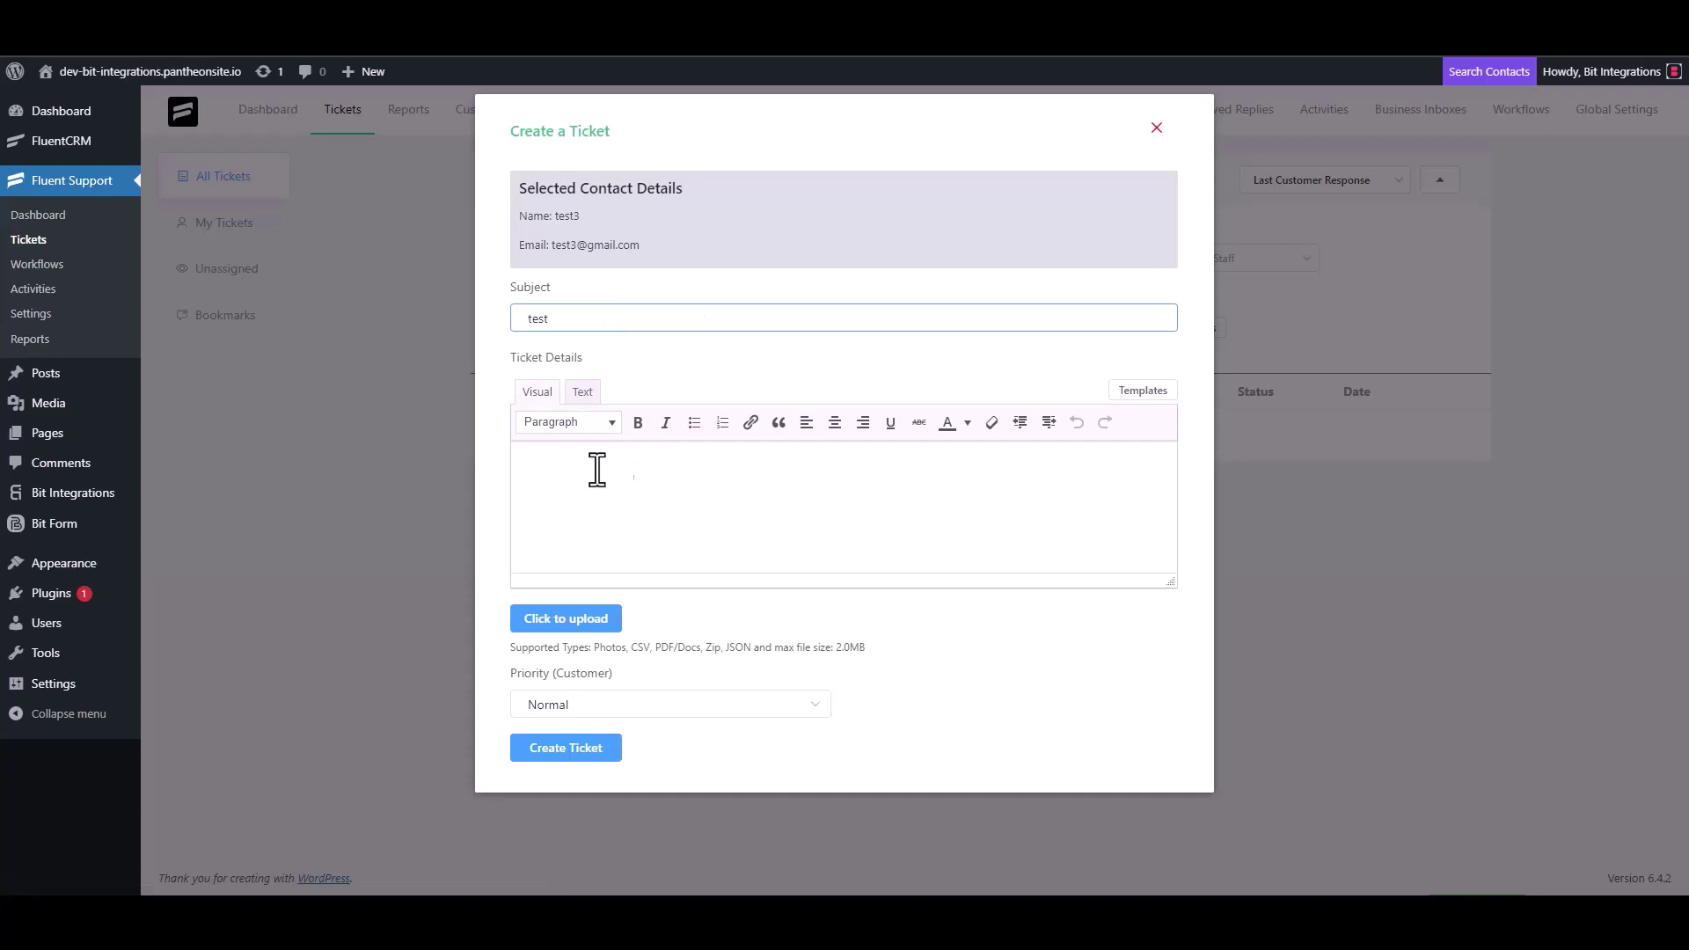
pyautogui.click(596, 471)
pyautogui.write('test')
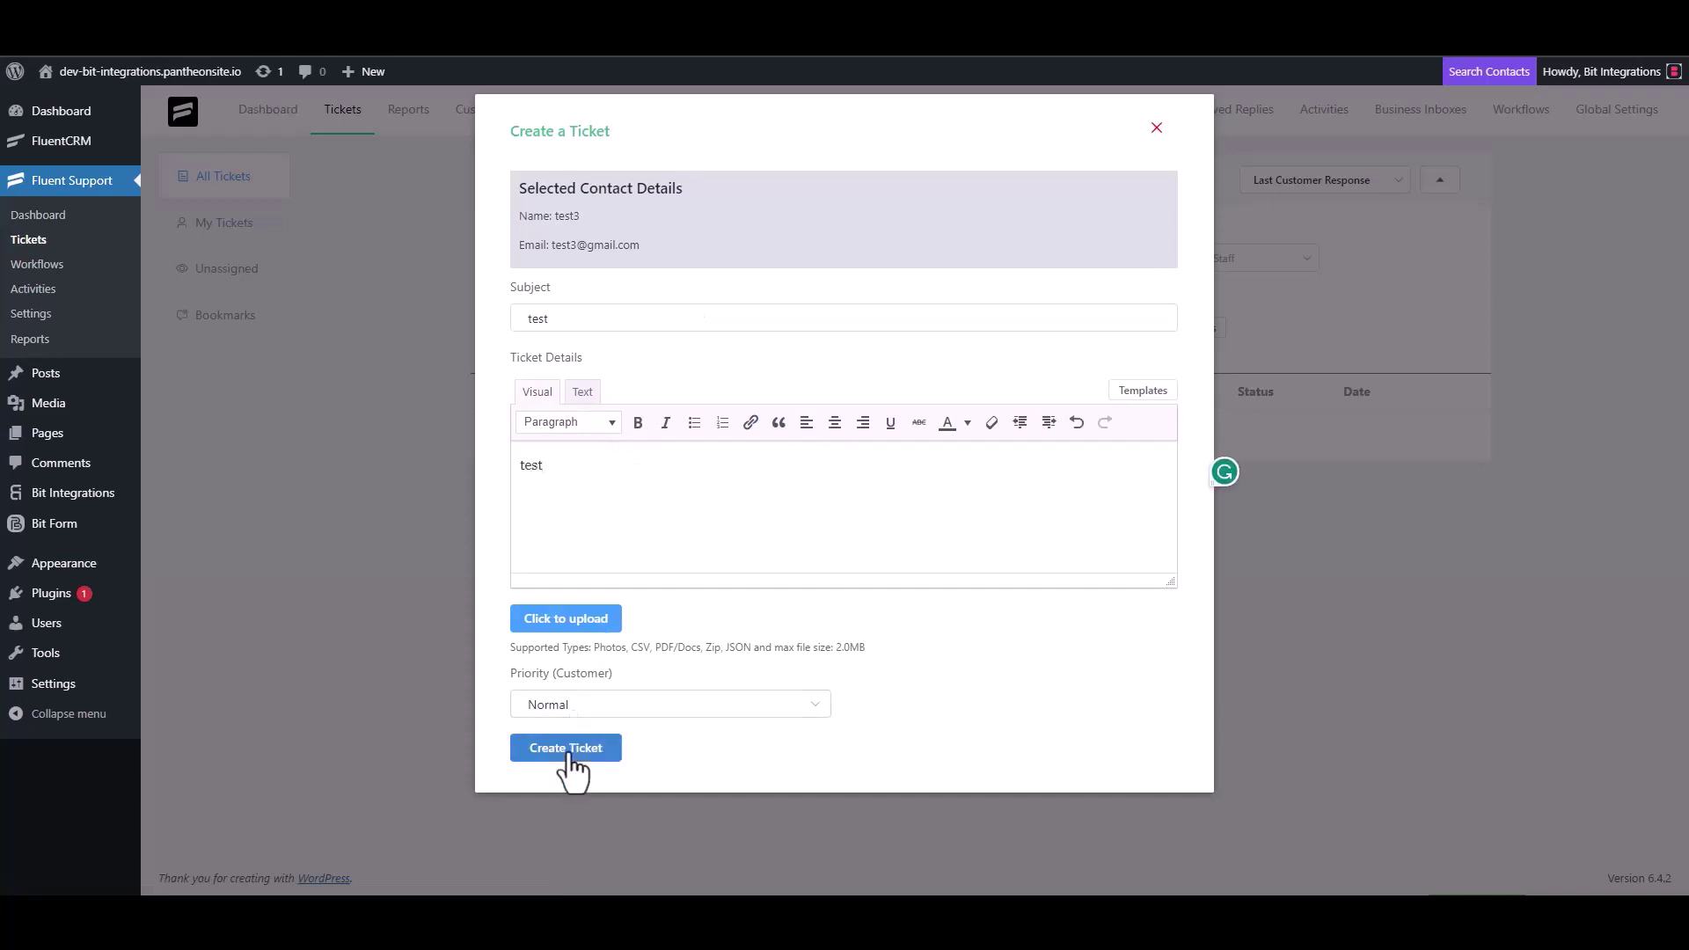
pyautogui.click(568, 750)
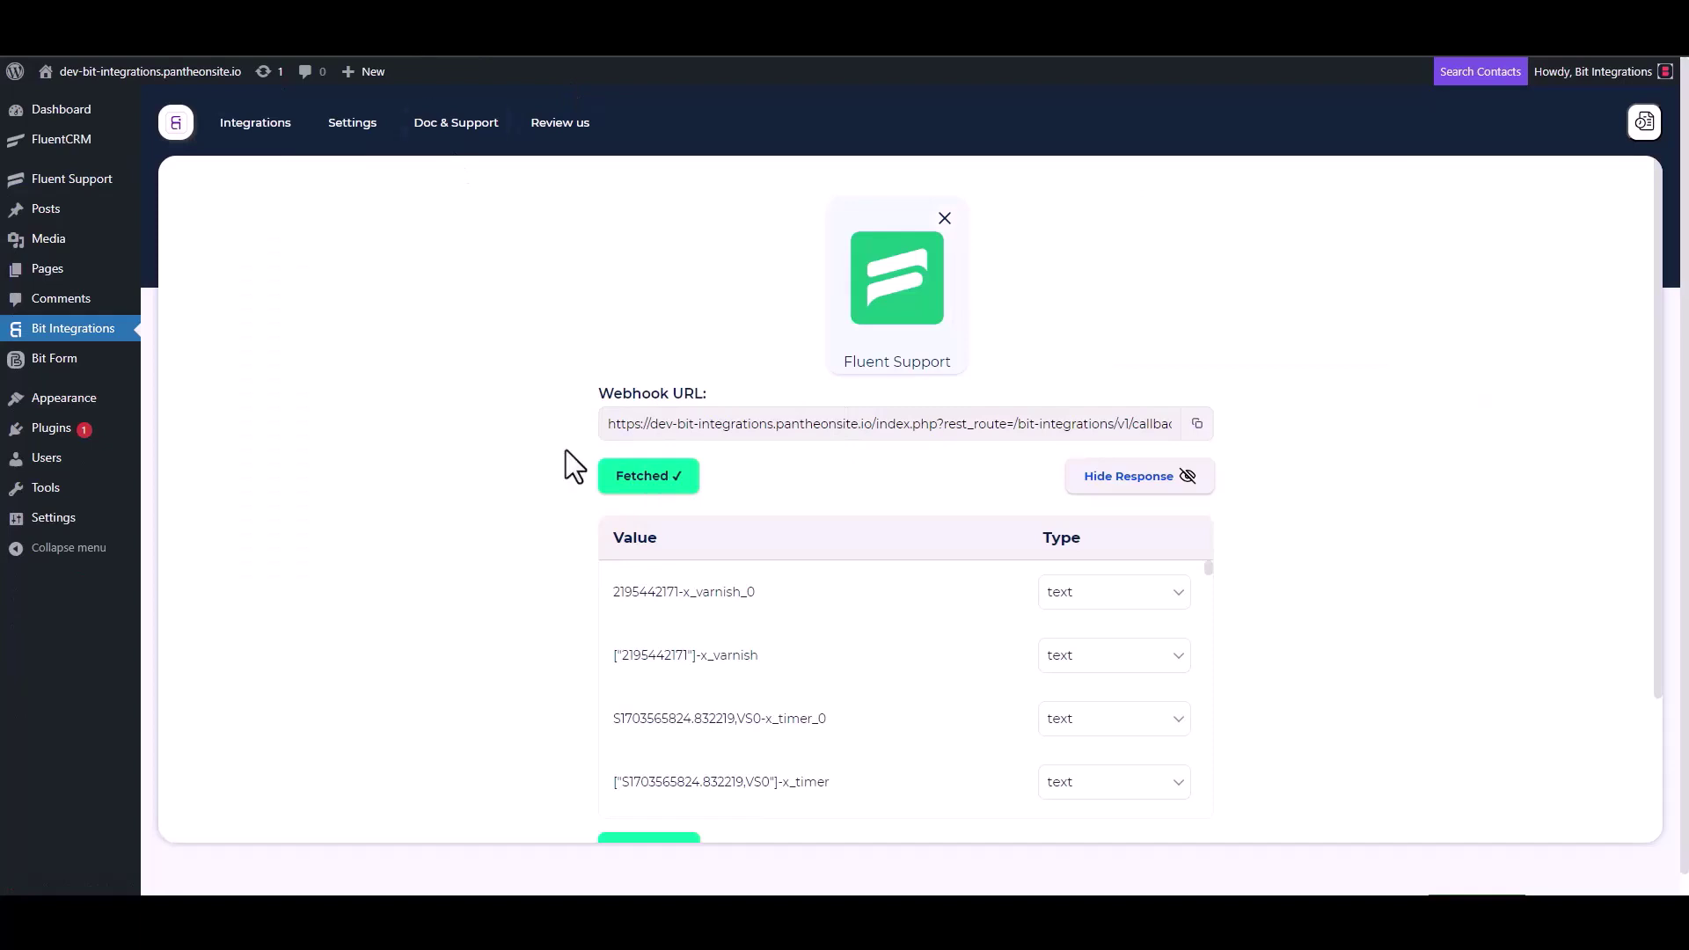
# Step: Search 'zoho cr' and choose Zoho CRM as the flow's action
pyautogui.scroll(-3, 788, 638)
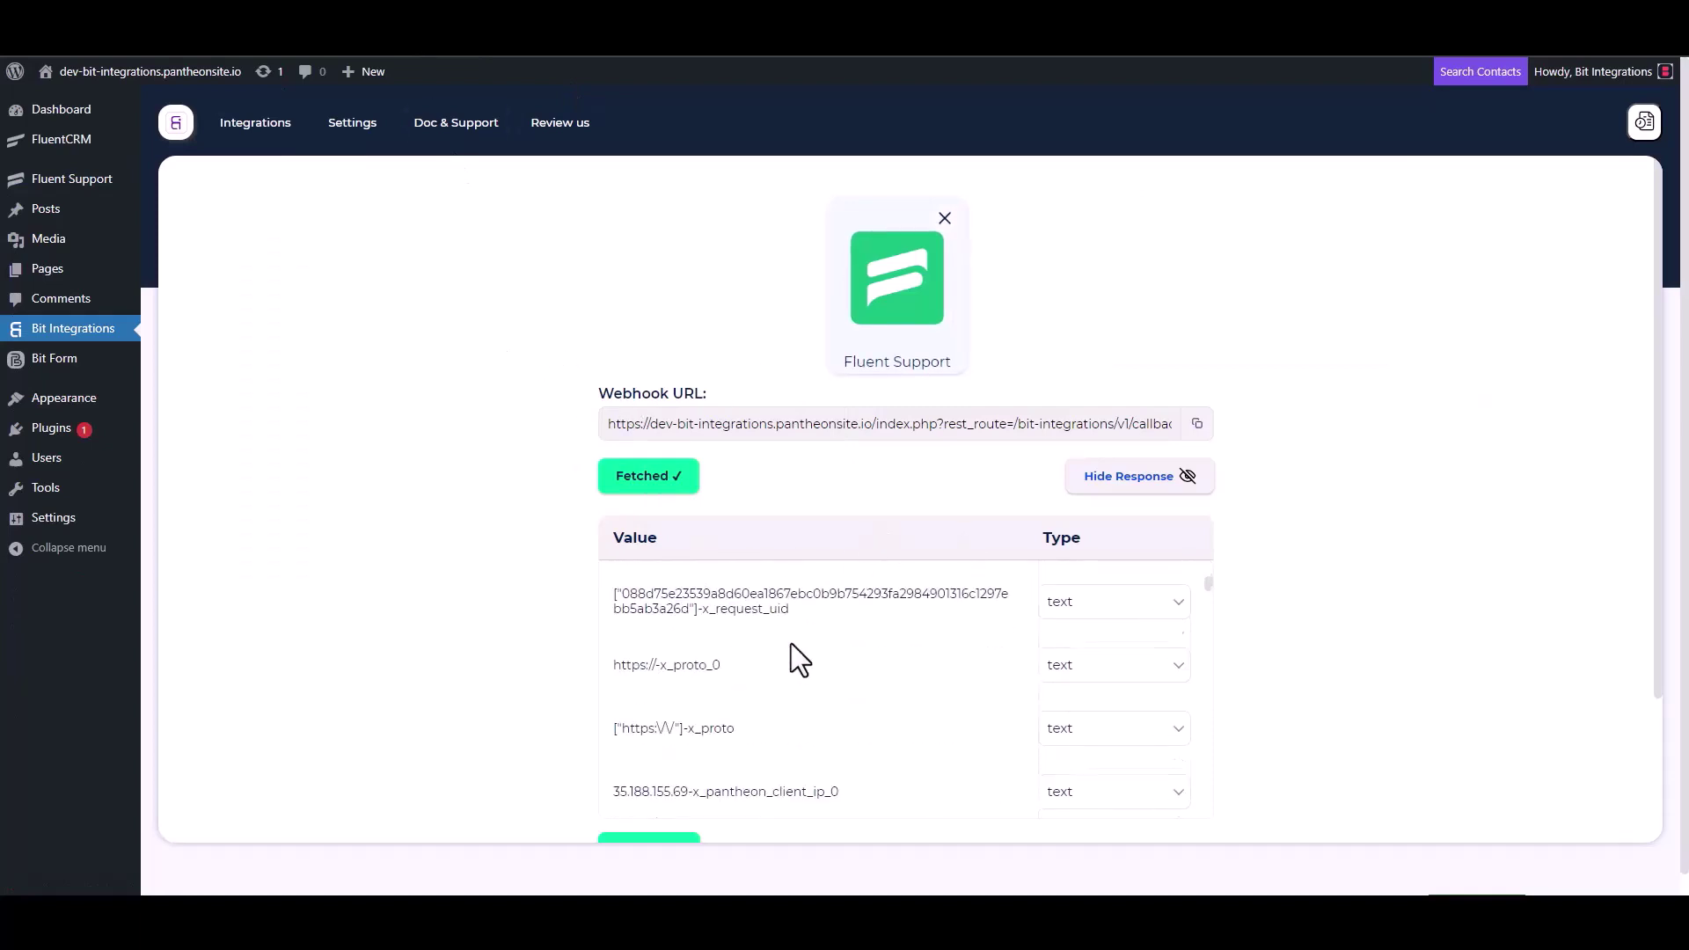
pyautogui.scroll(-2, 568, 683)
pyautogui.scroll(-5, 815, 479)
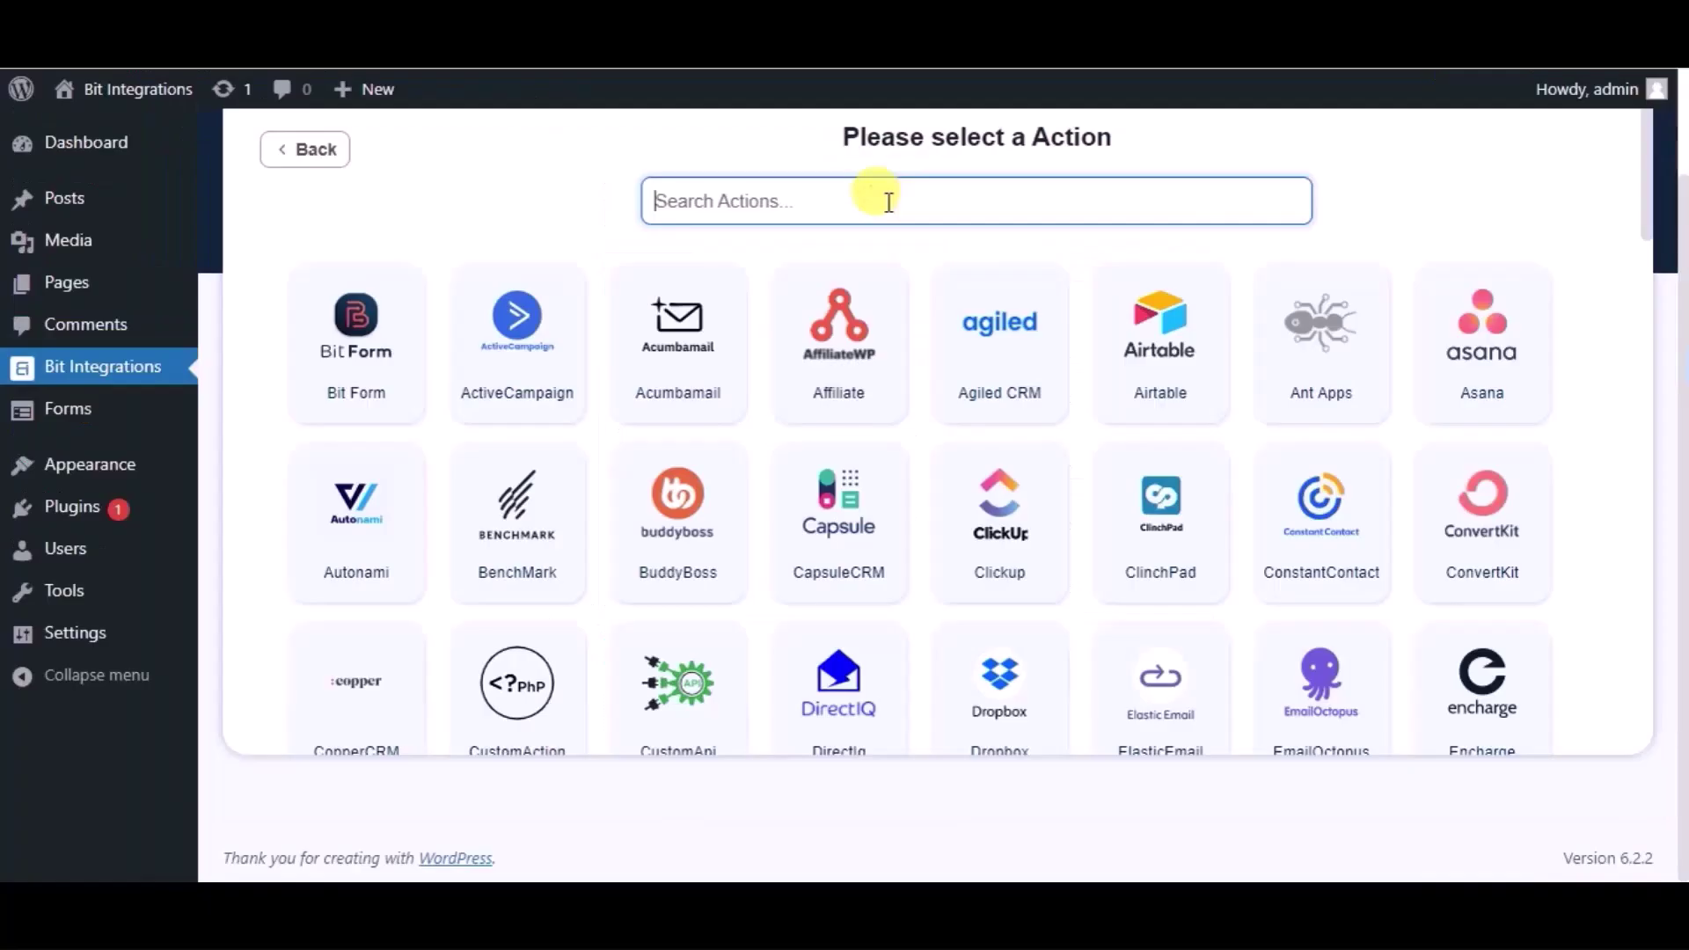
pyautogui.write('z')
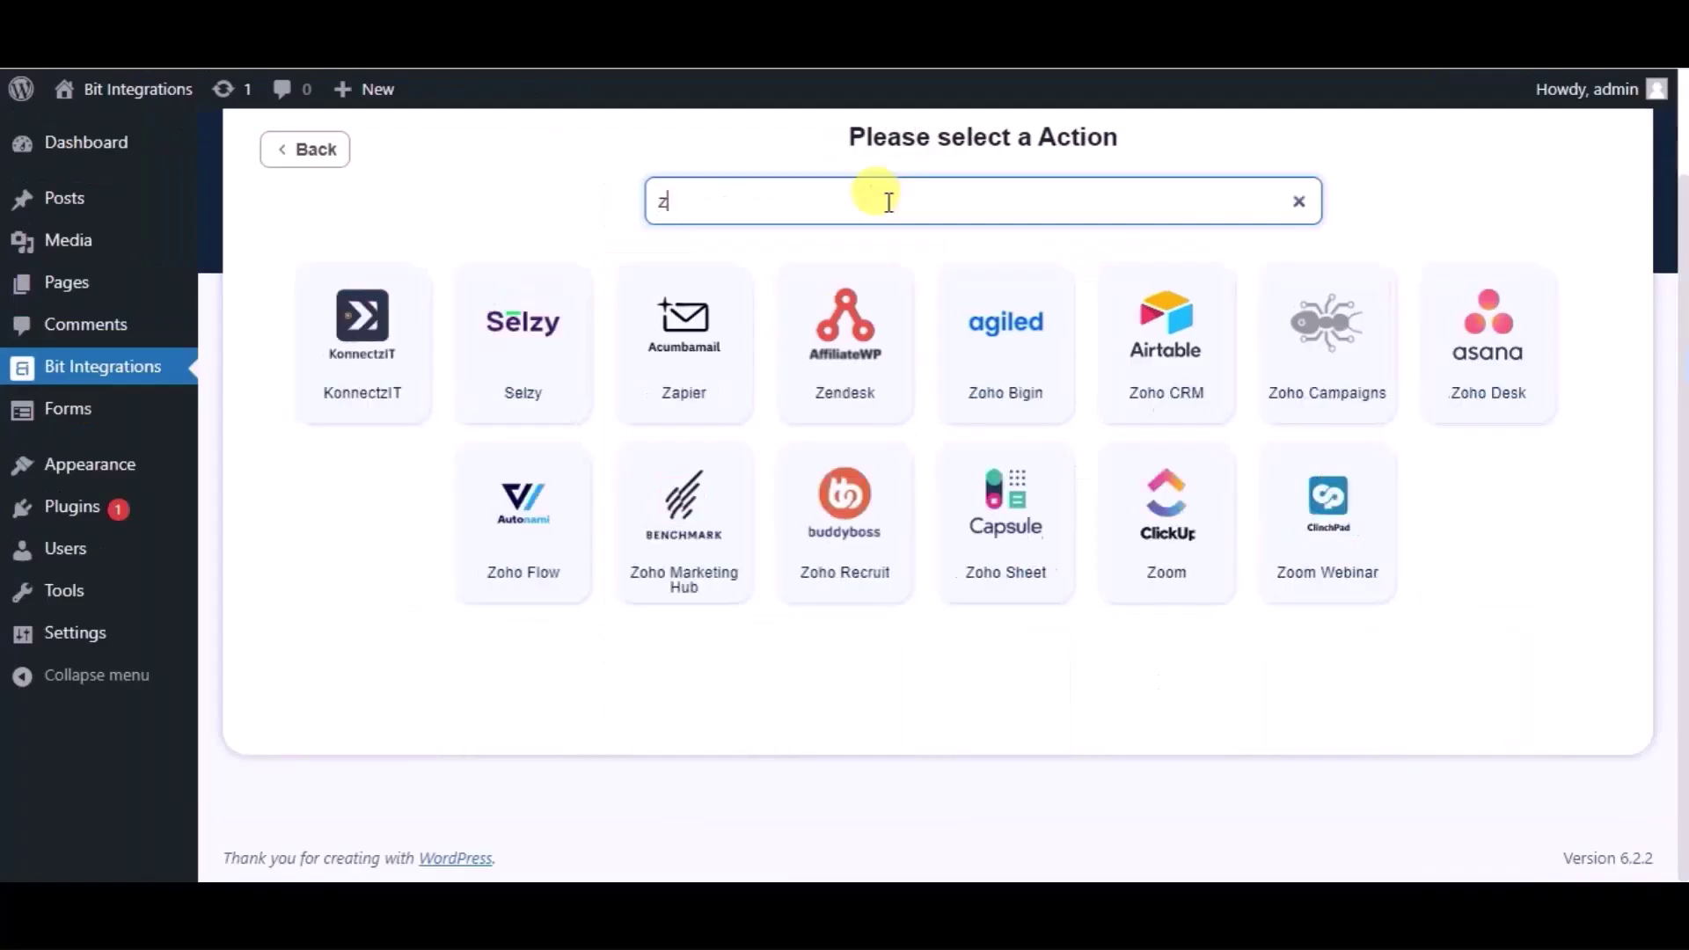
pyautogui.write('oho cr')
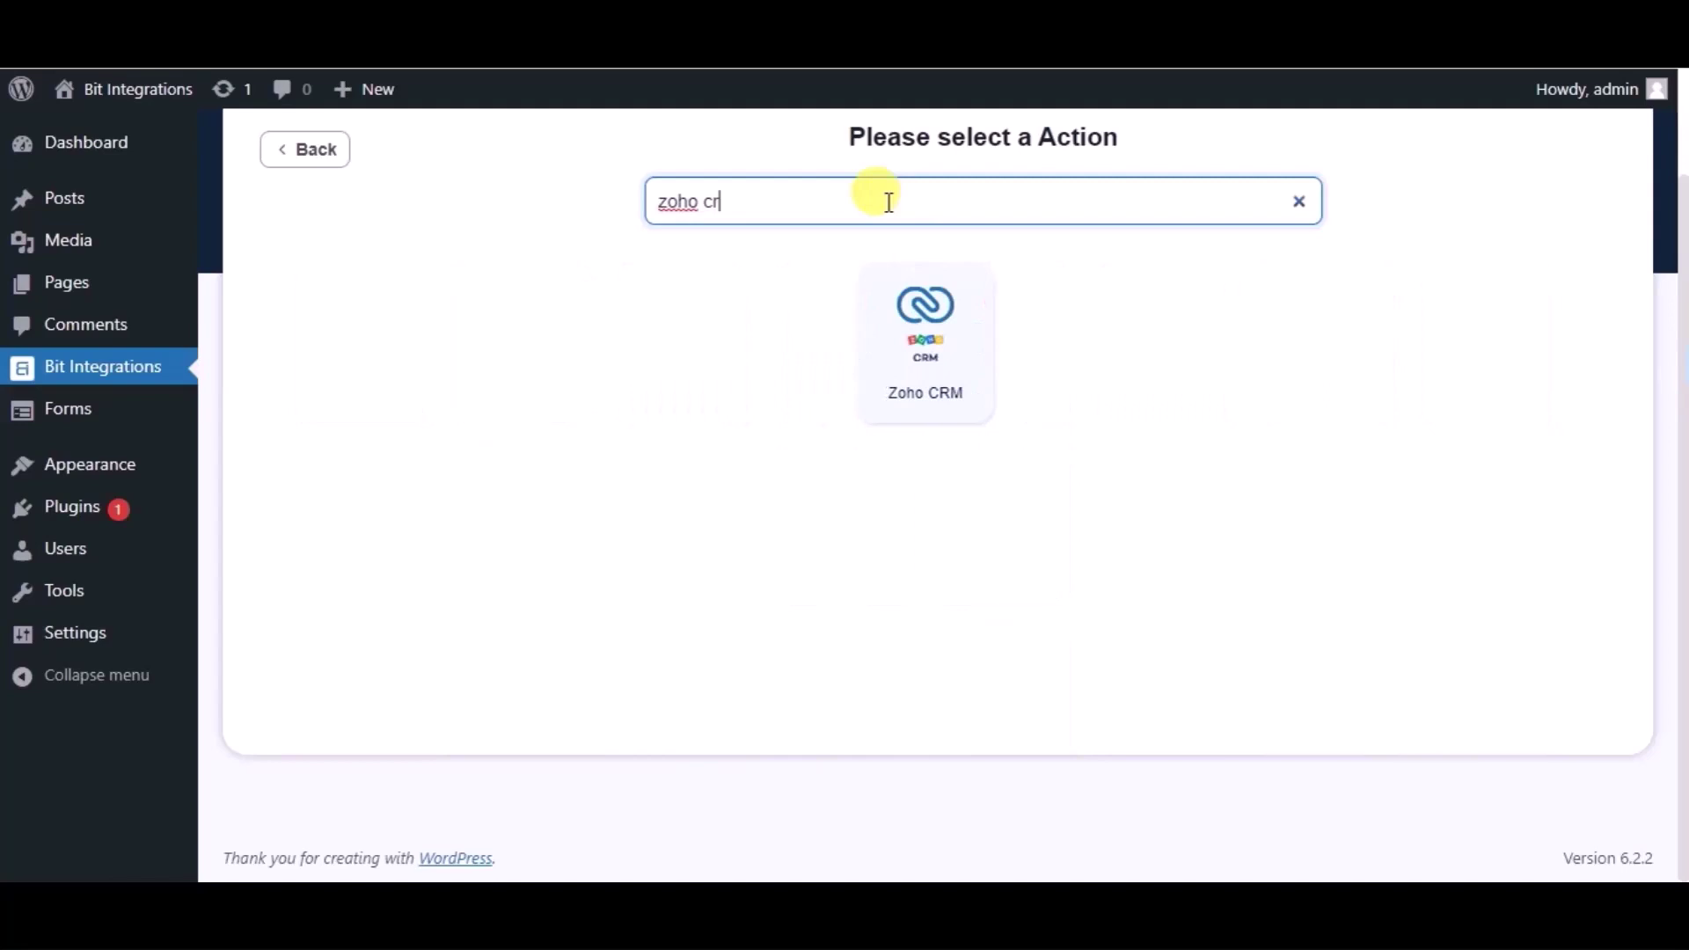
pyautogui.click(919, 341)
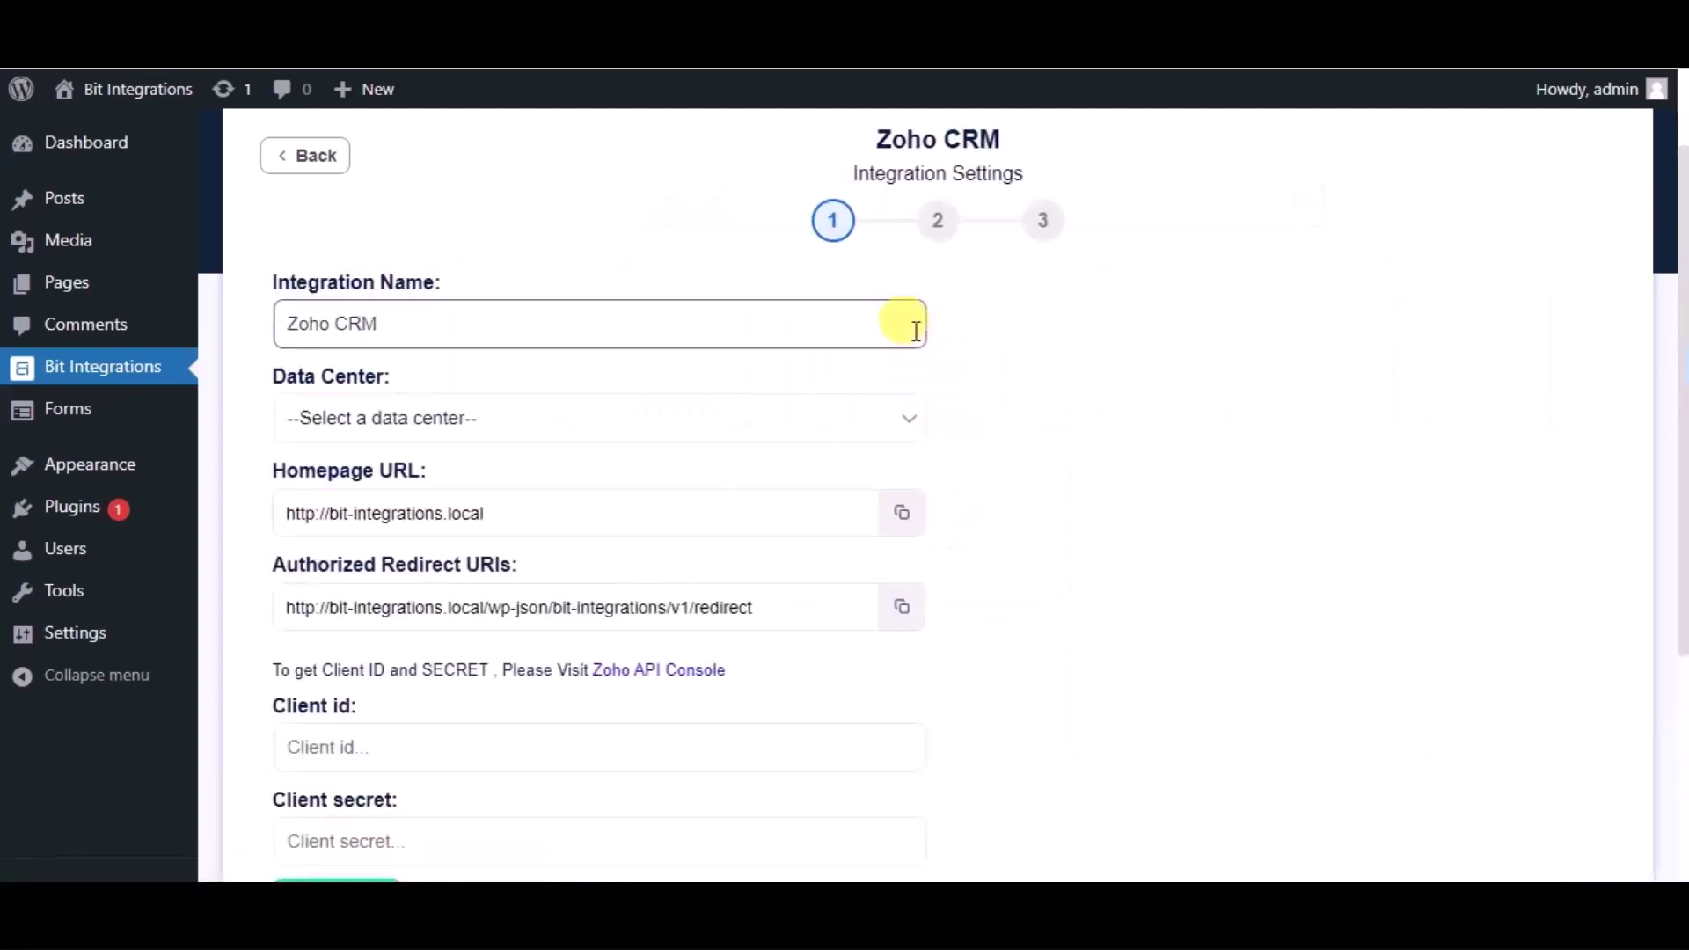
# Step: Set the Data Center to zoho.com and follow the Zoho API Console link
pyautogui.click(533, 426)
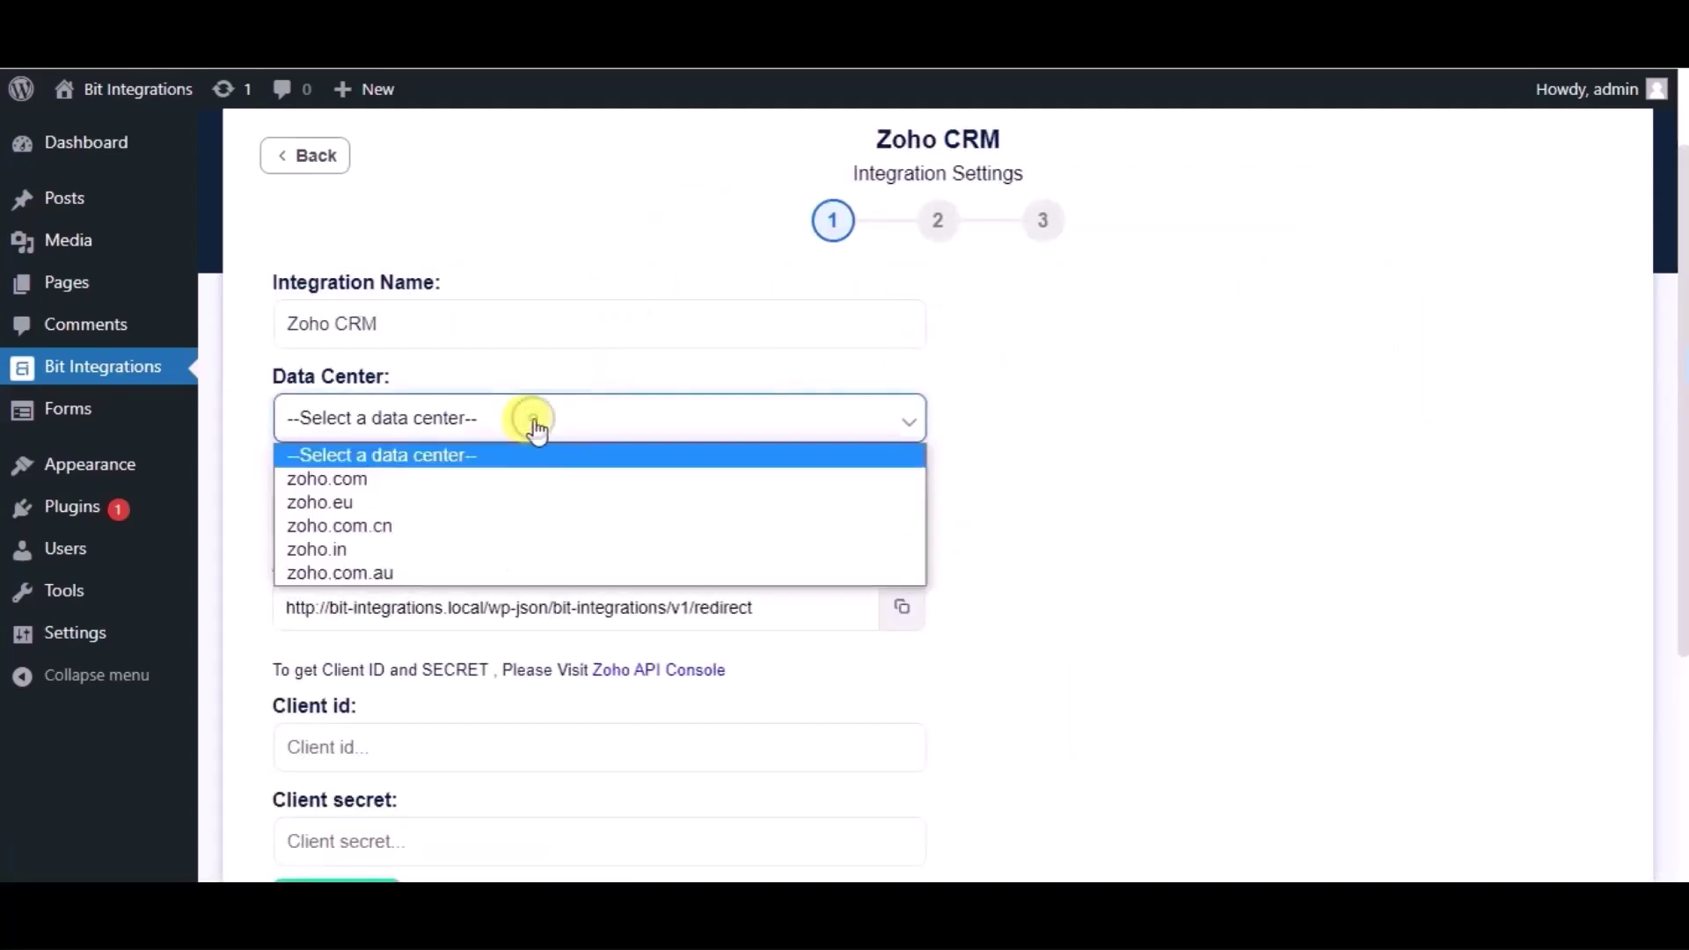
pyautogui.click(391, 481)
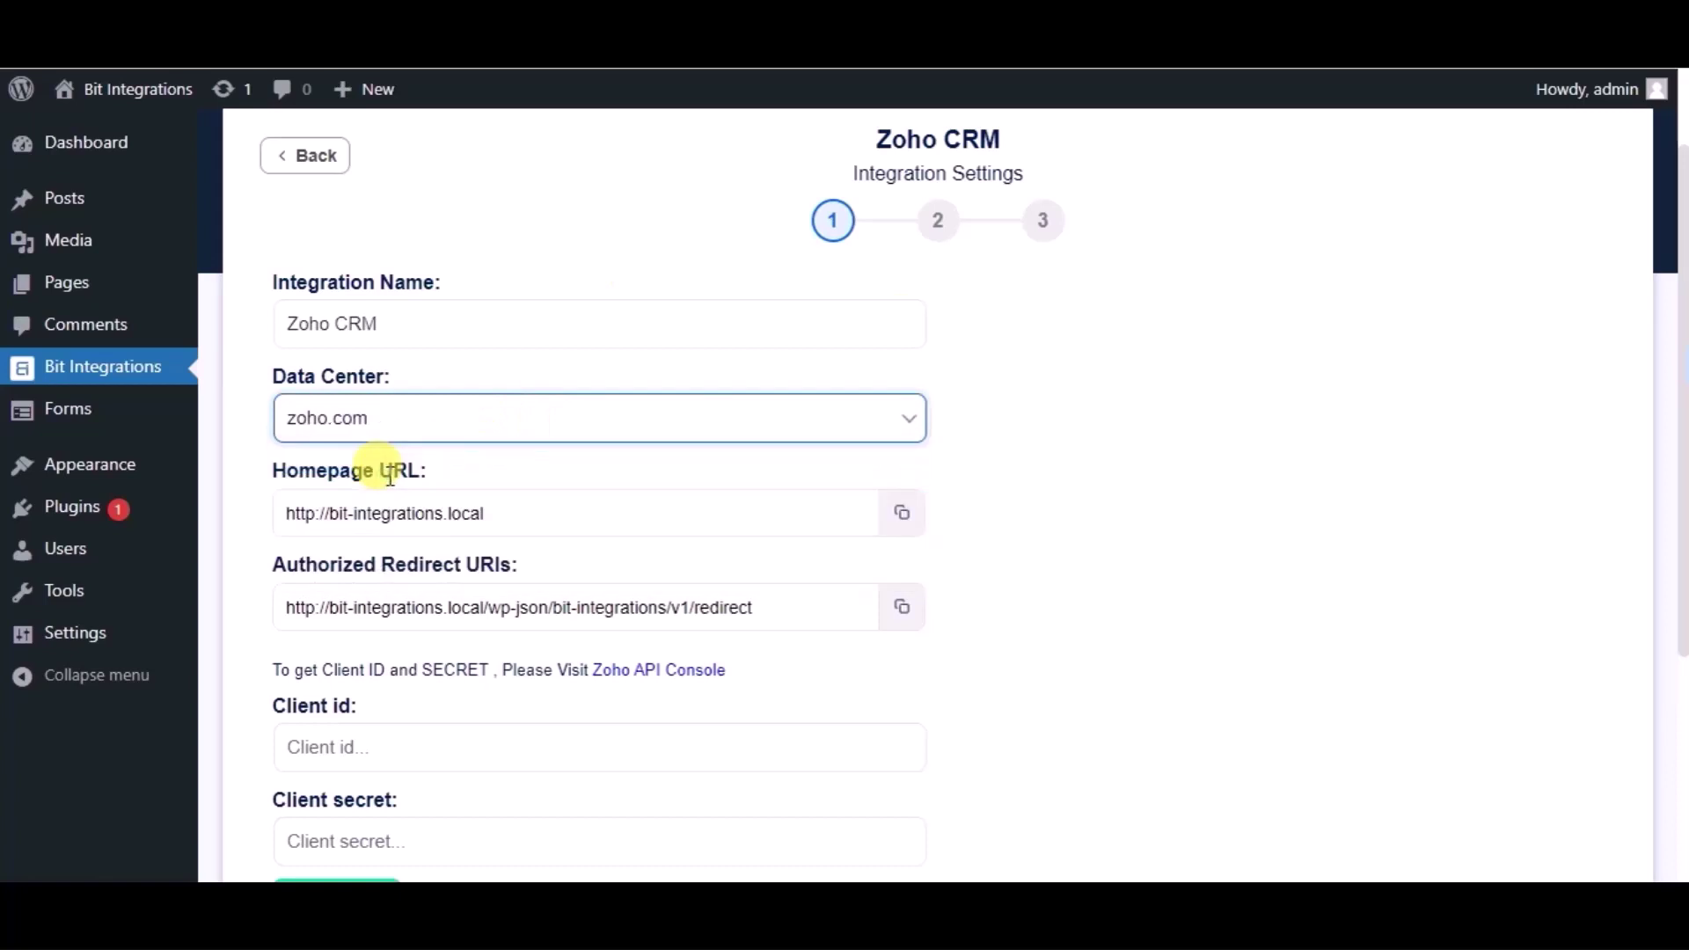
pyautogui.scroll(-2, 390, 476)
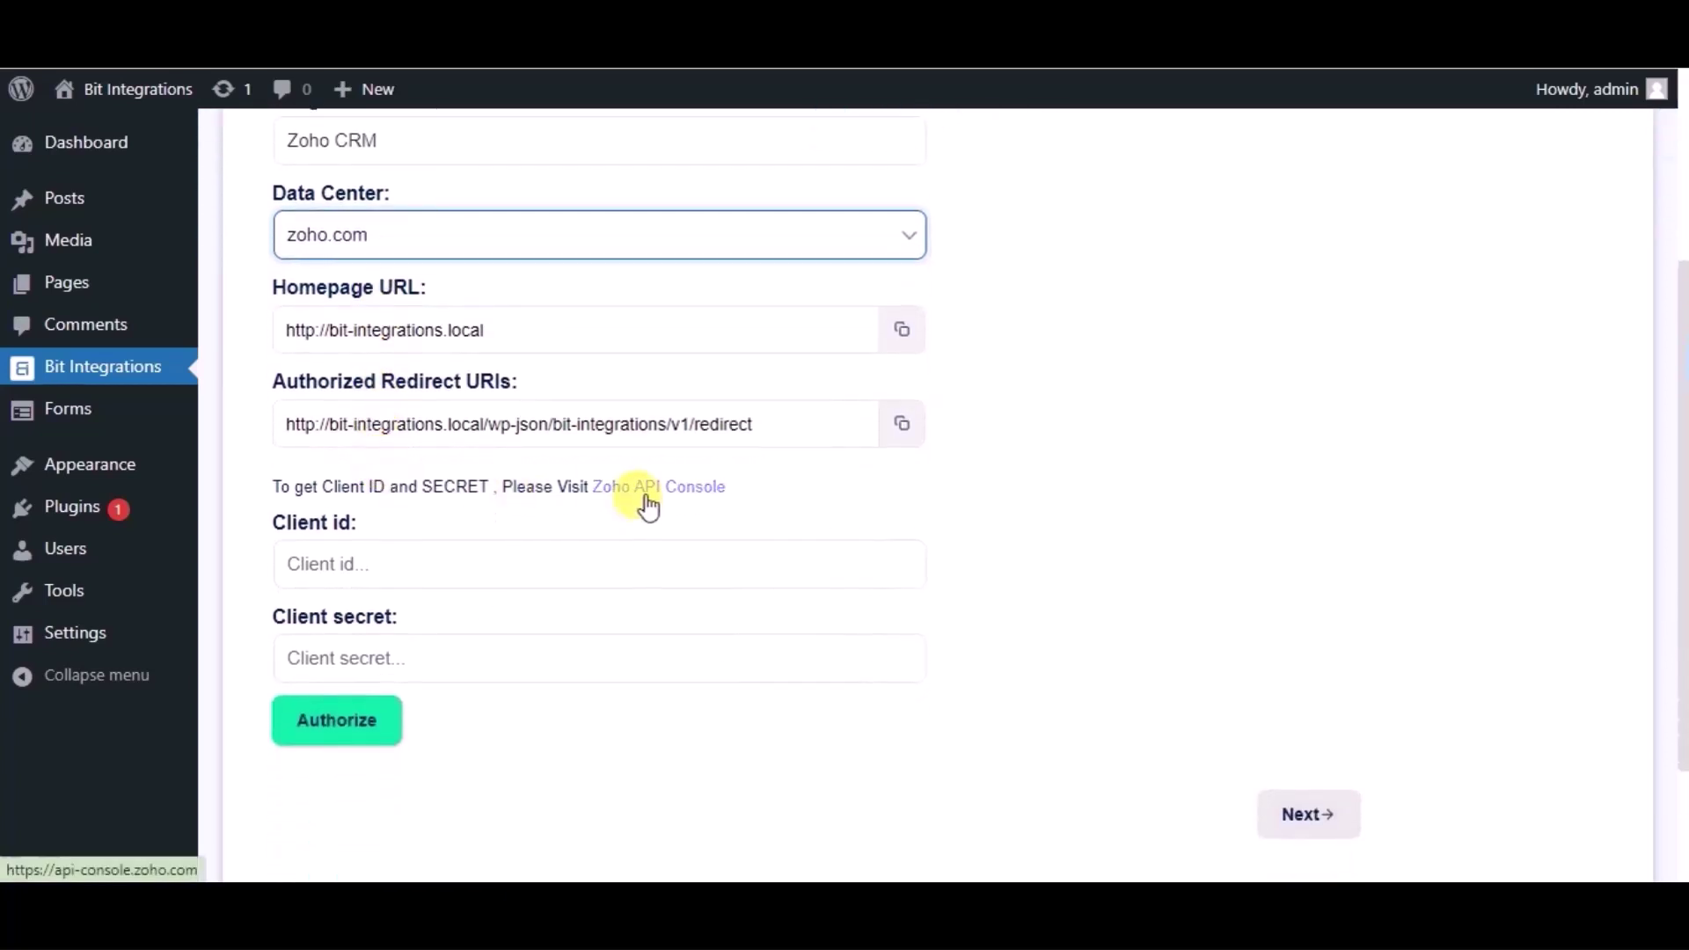
pyautogui.click(648, 489)
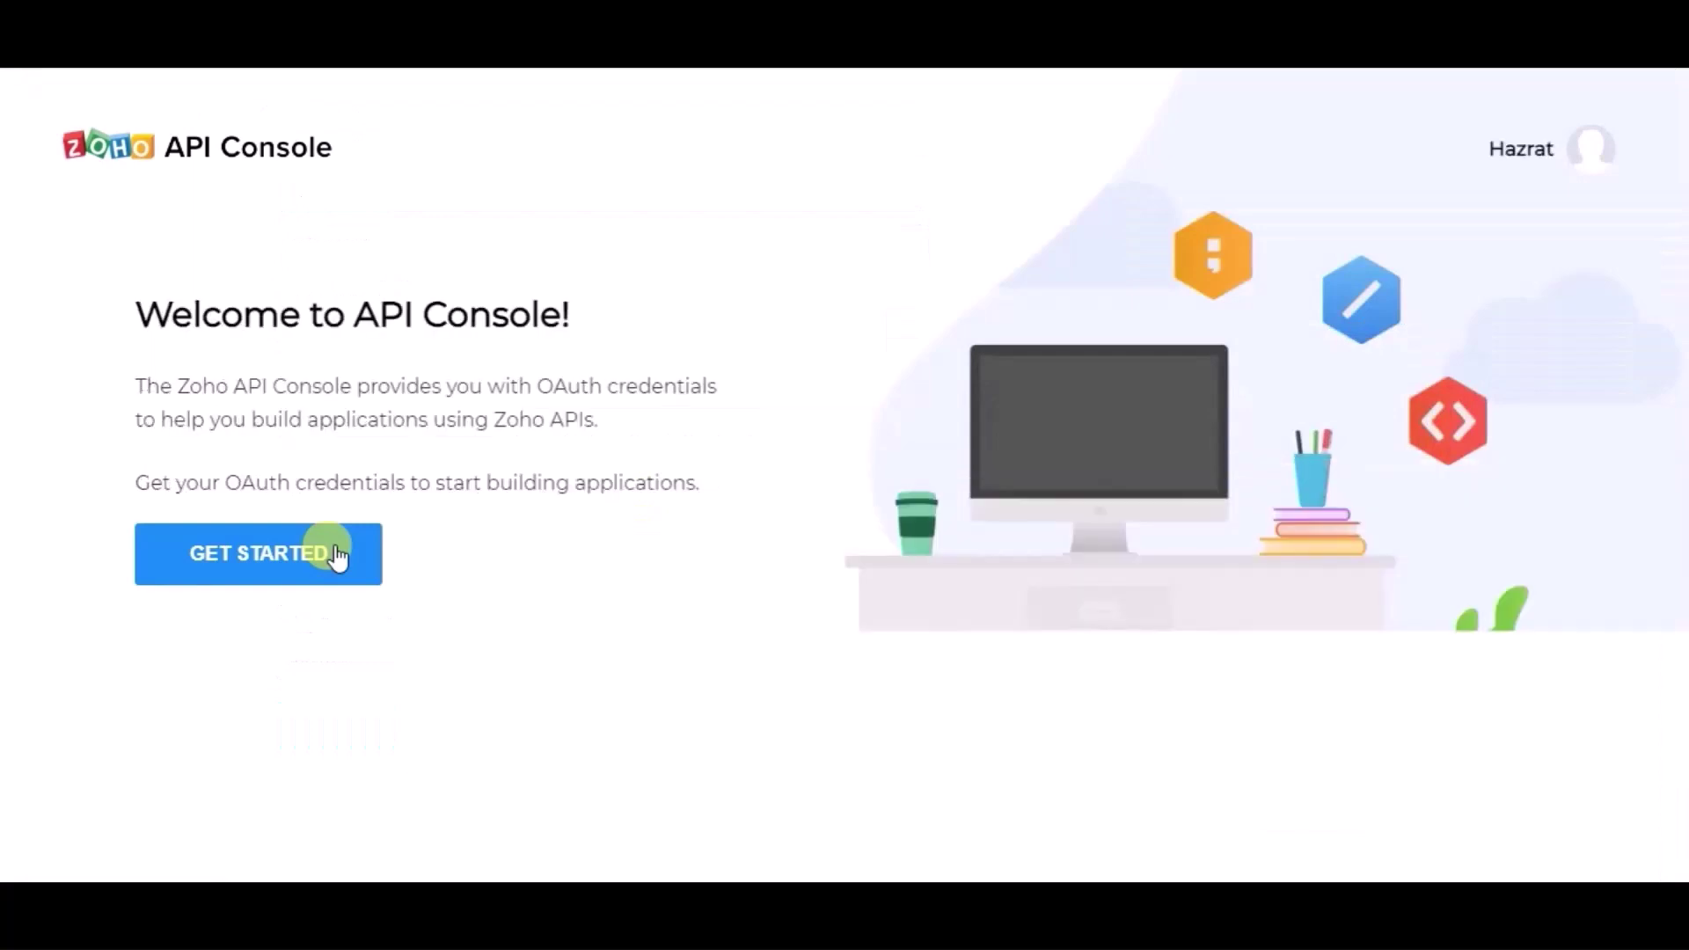
# Step: Start a new Server-based Applications client and enter the client name Bit Integrations
pyautogui.click(338, 556)
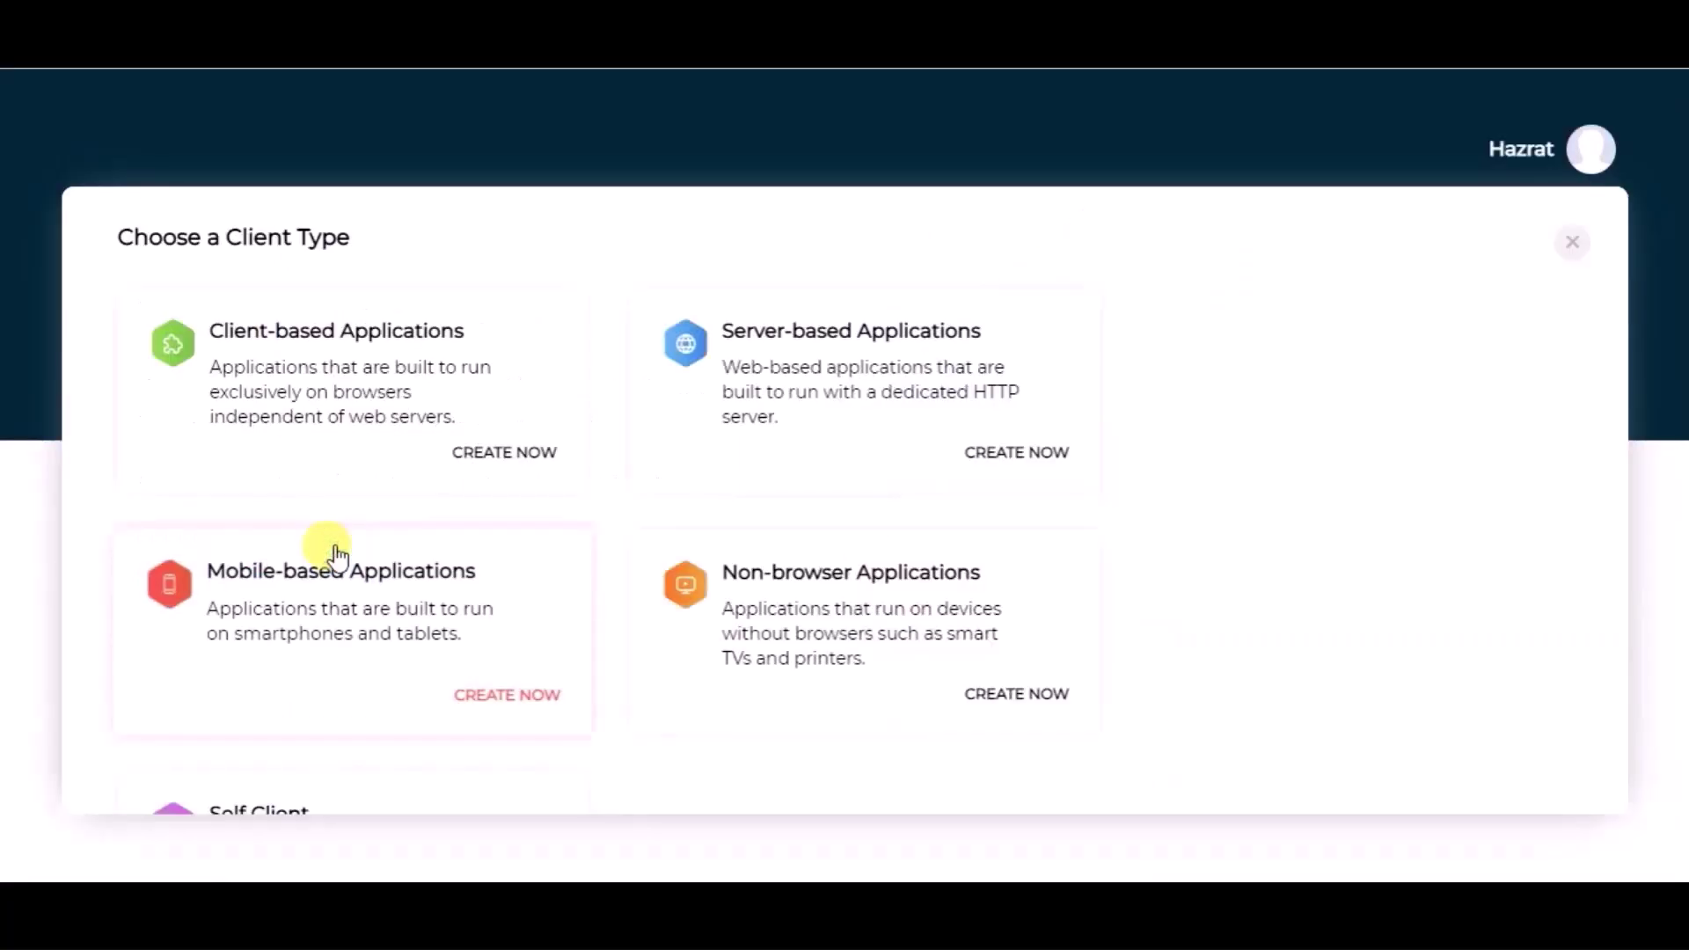
pyautogui.click(779, 380)
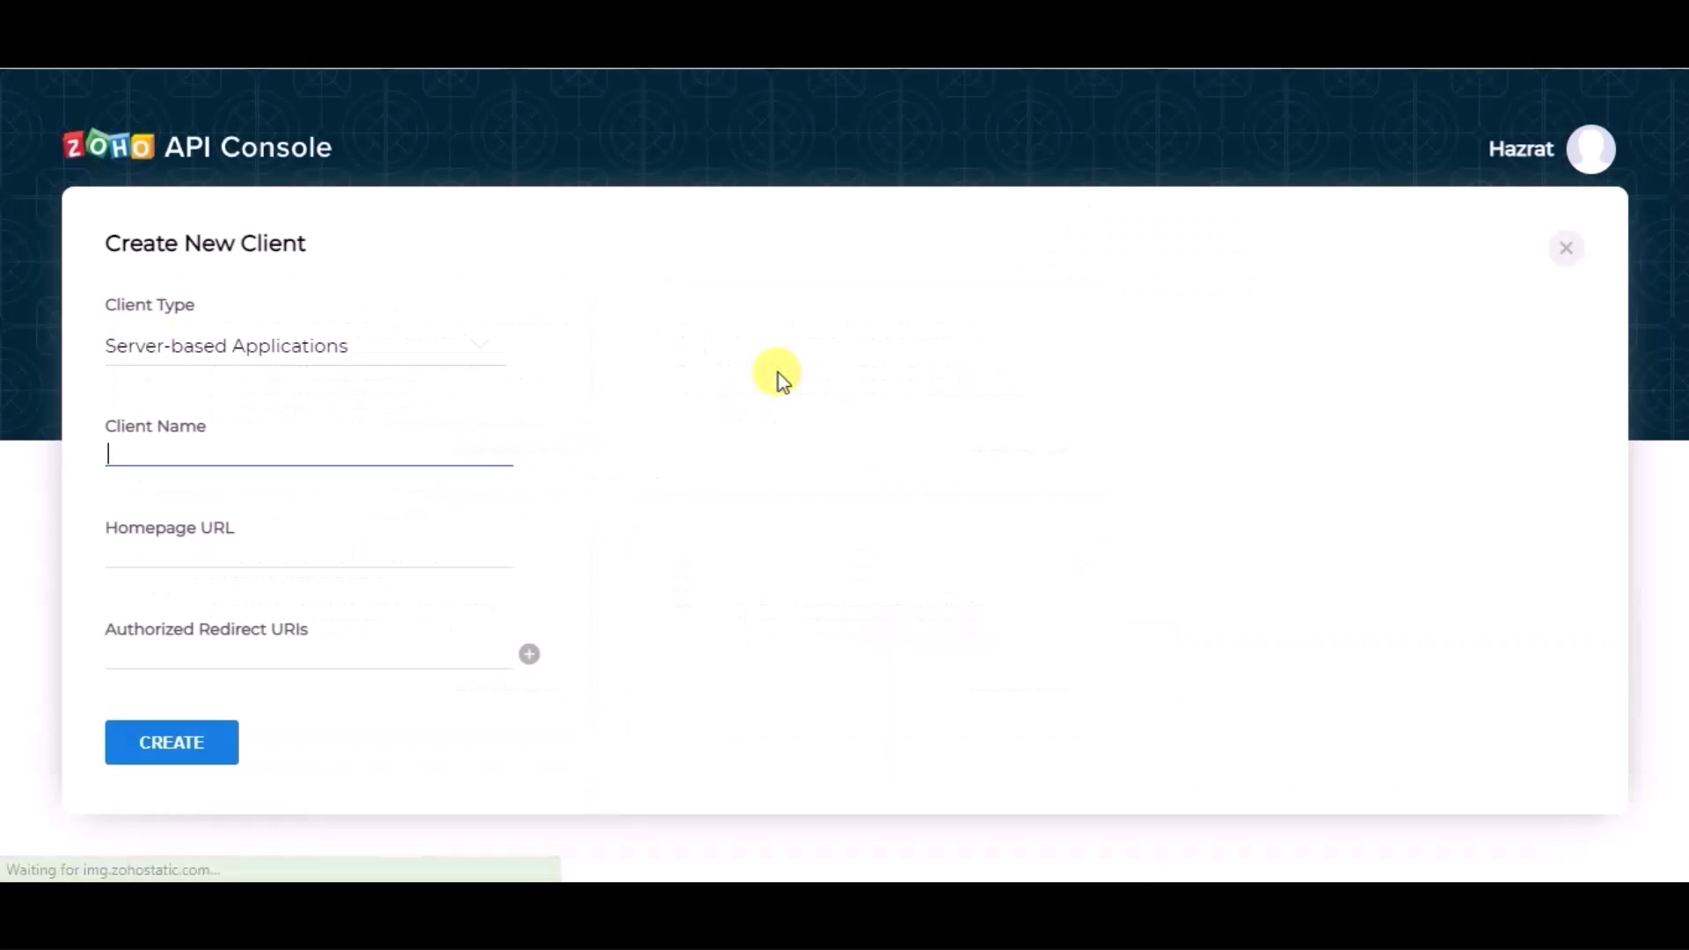
pyautogui.click(249, 457)
pyautogui.click(247, 456)
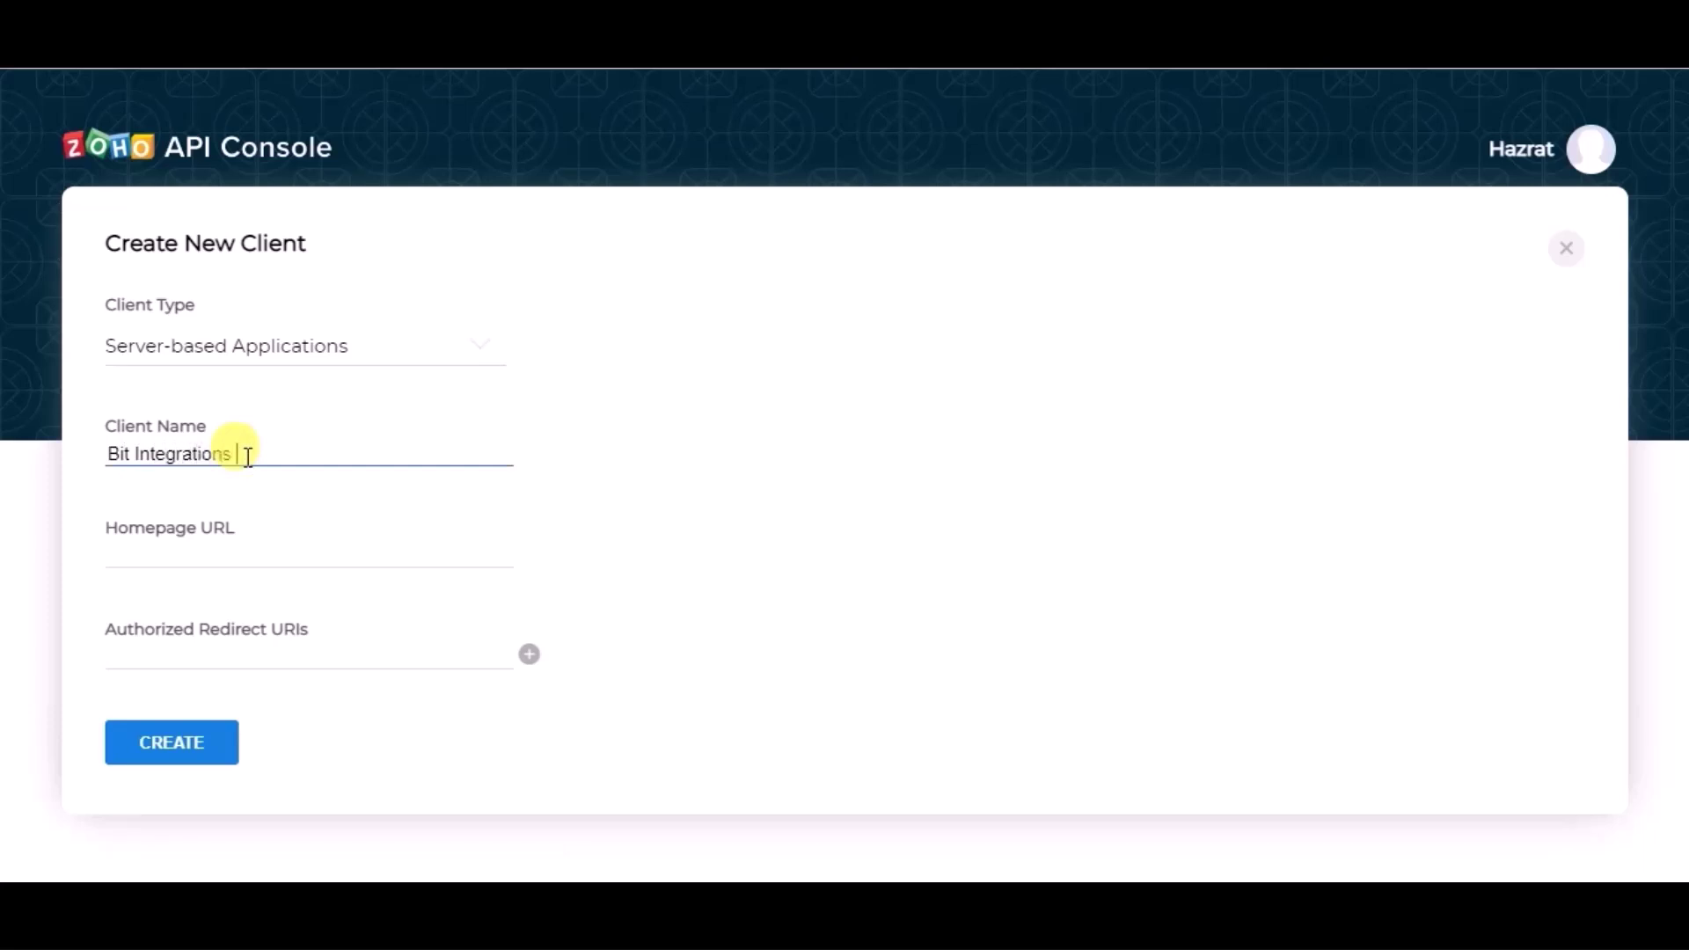
# Step: Fill in the Homepage URL and Redirect URI copied from Bit Integrations, then create the client
pyautogui.click(226, 531)
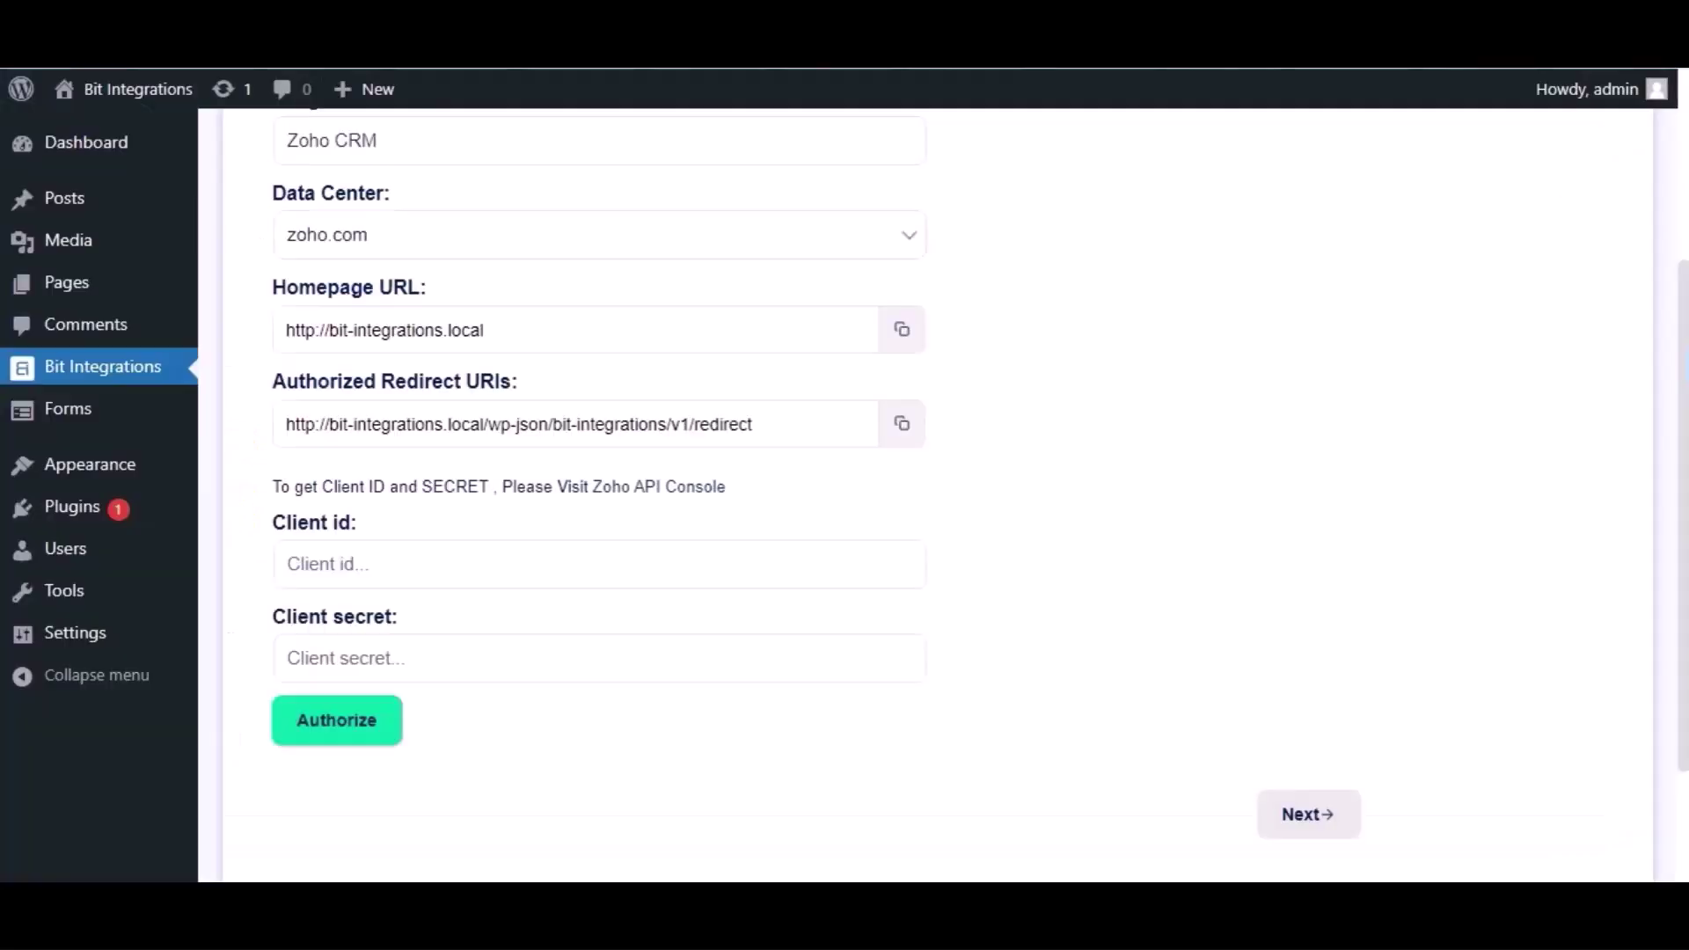
pyautogui.click(906, 331)
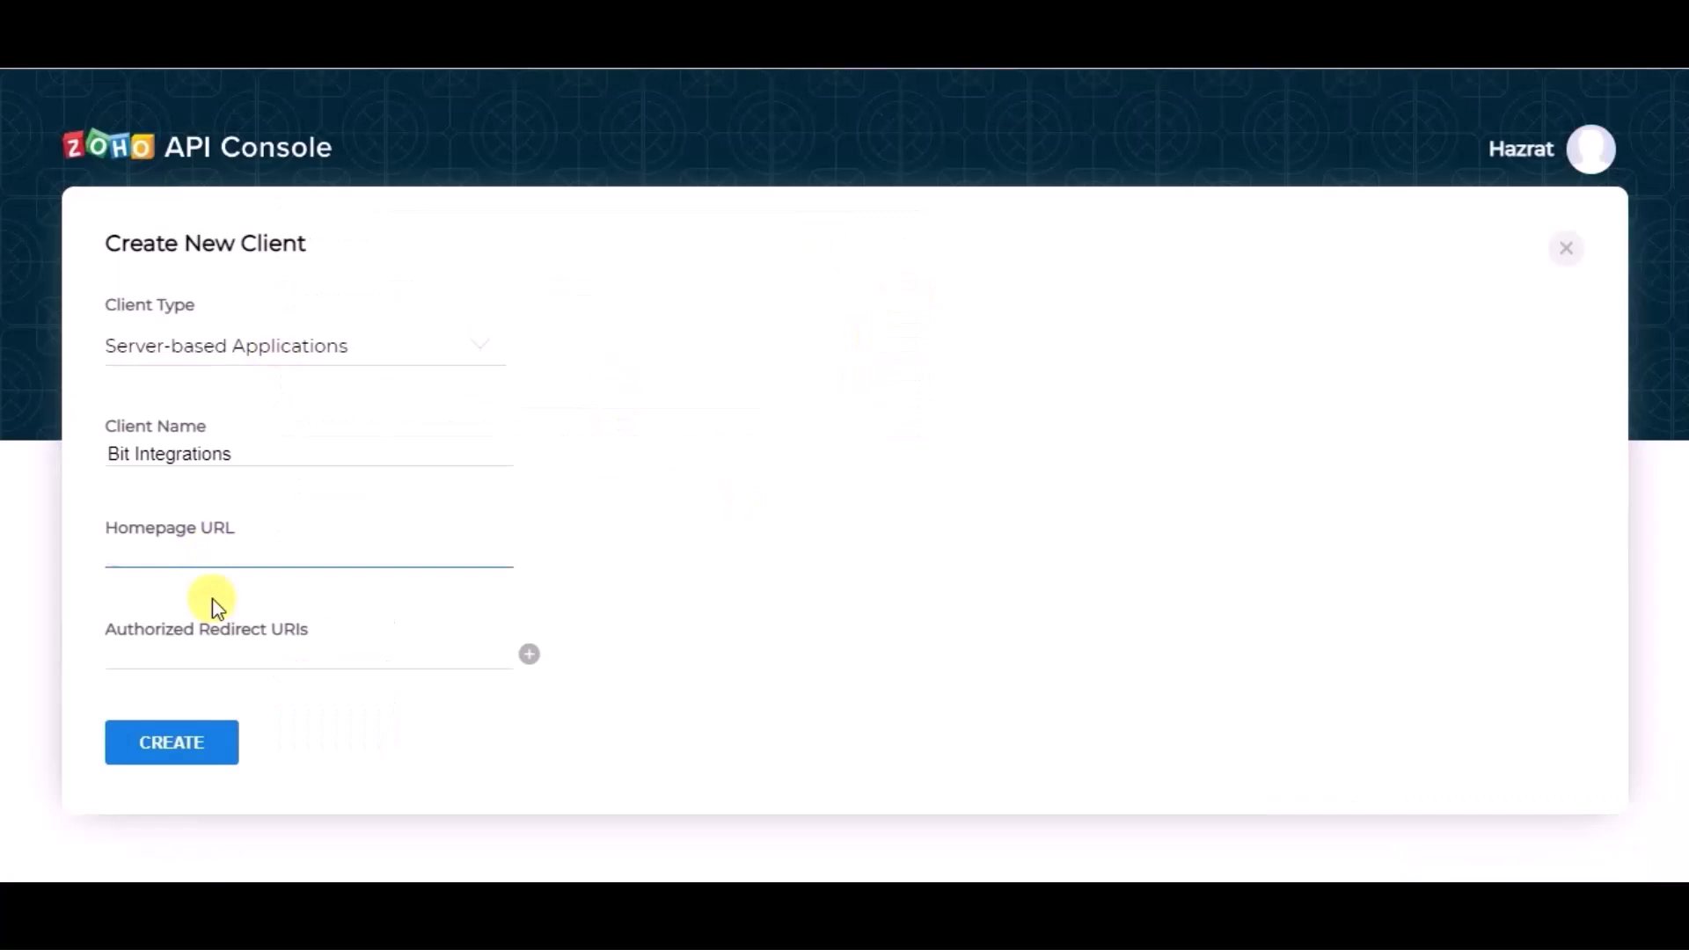
pyautogui.hotkey('ctrl', 'v')
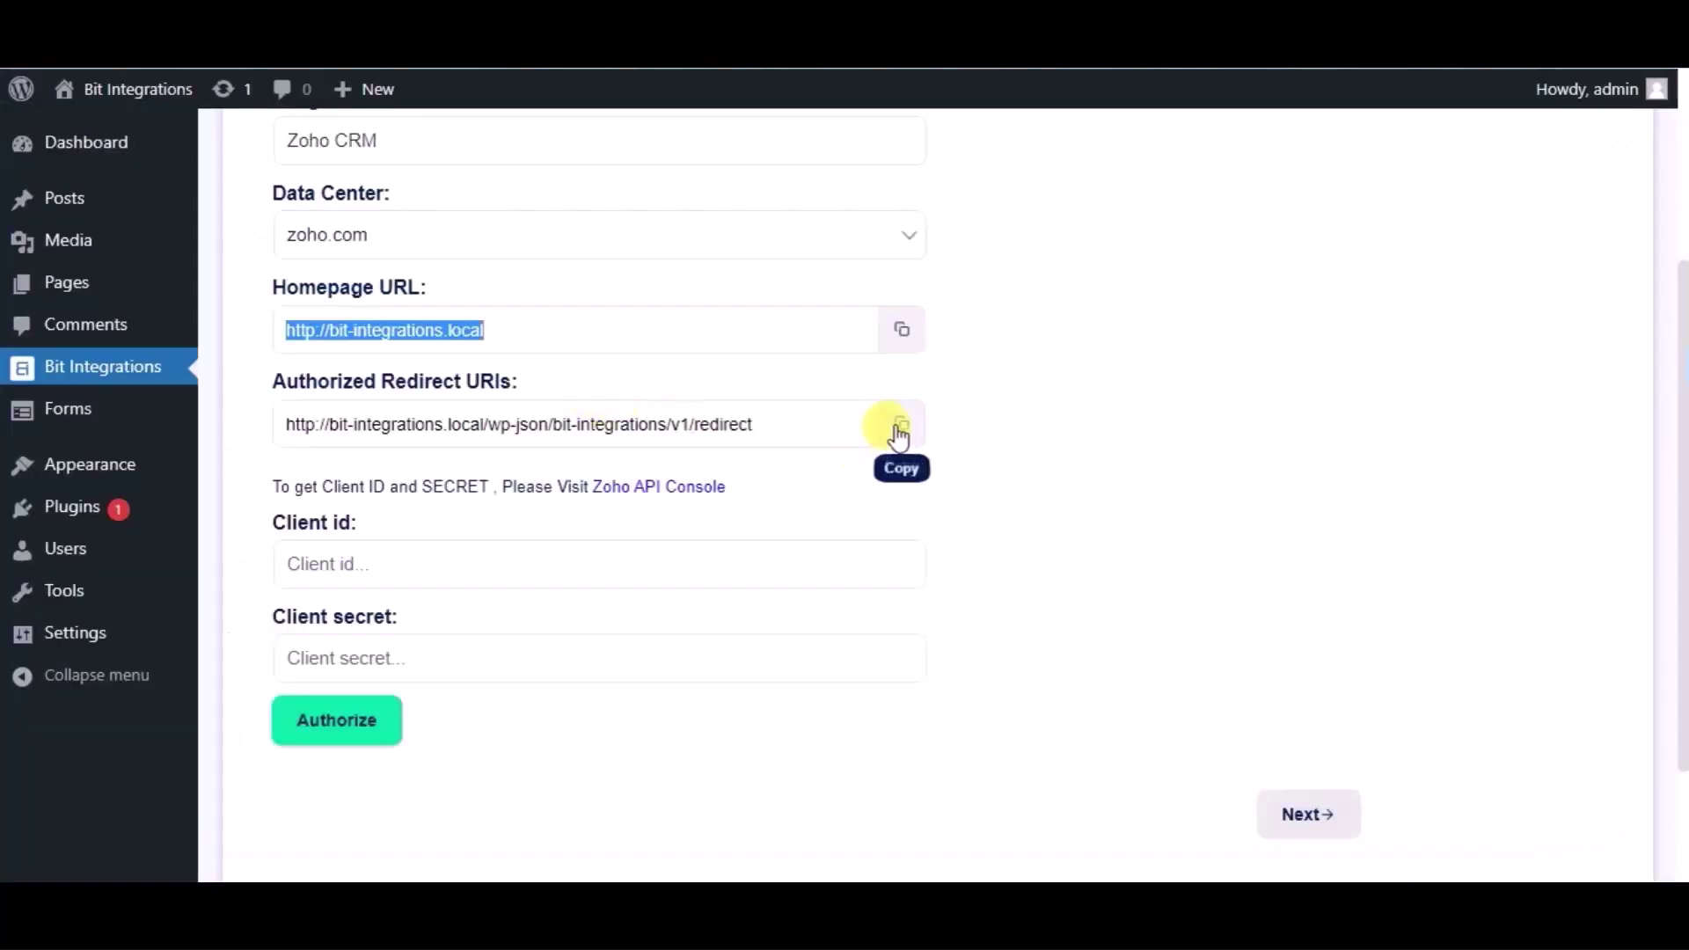
pyautogui.click(899, 429)
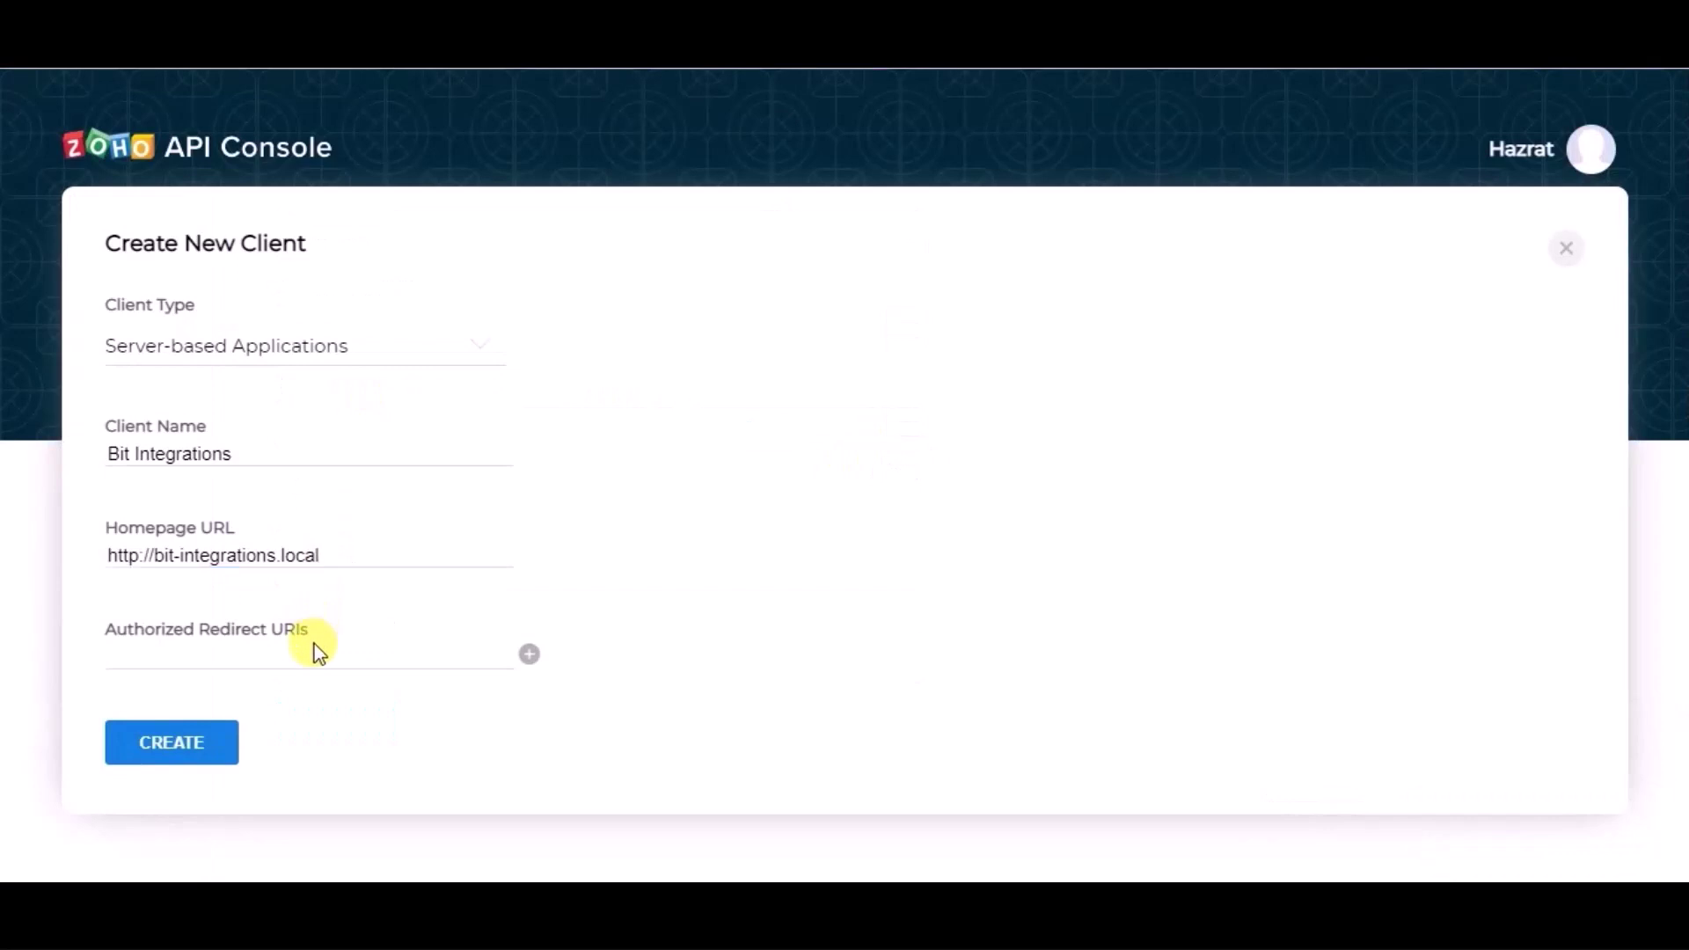
pyautogui.click(305, 649)
pyautogui.hotkey('ctrl', 'v')
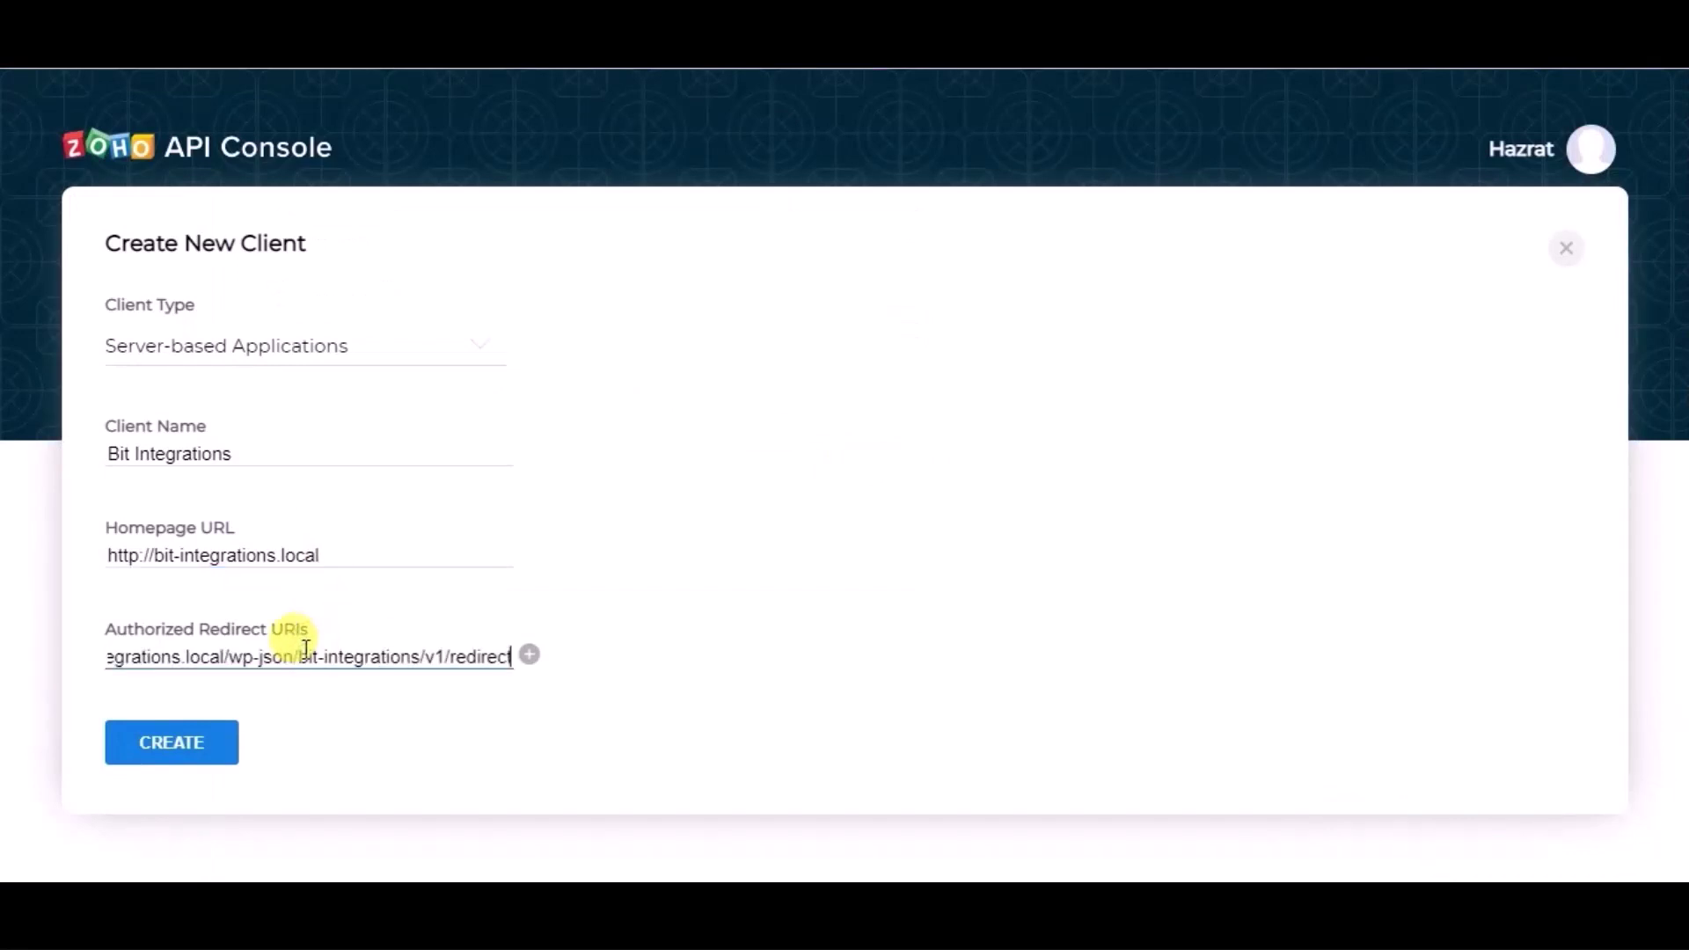
pyautogui.click(227, 755)
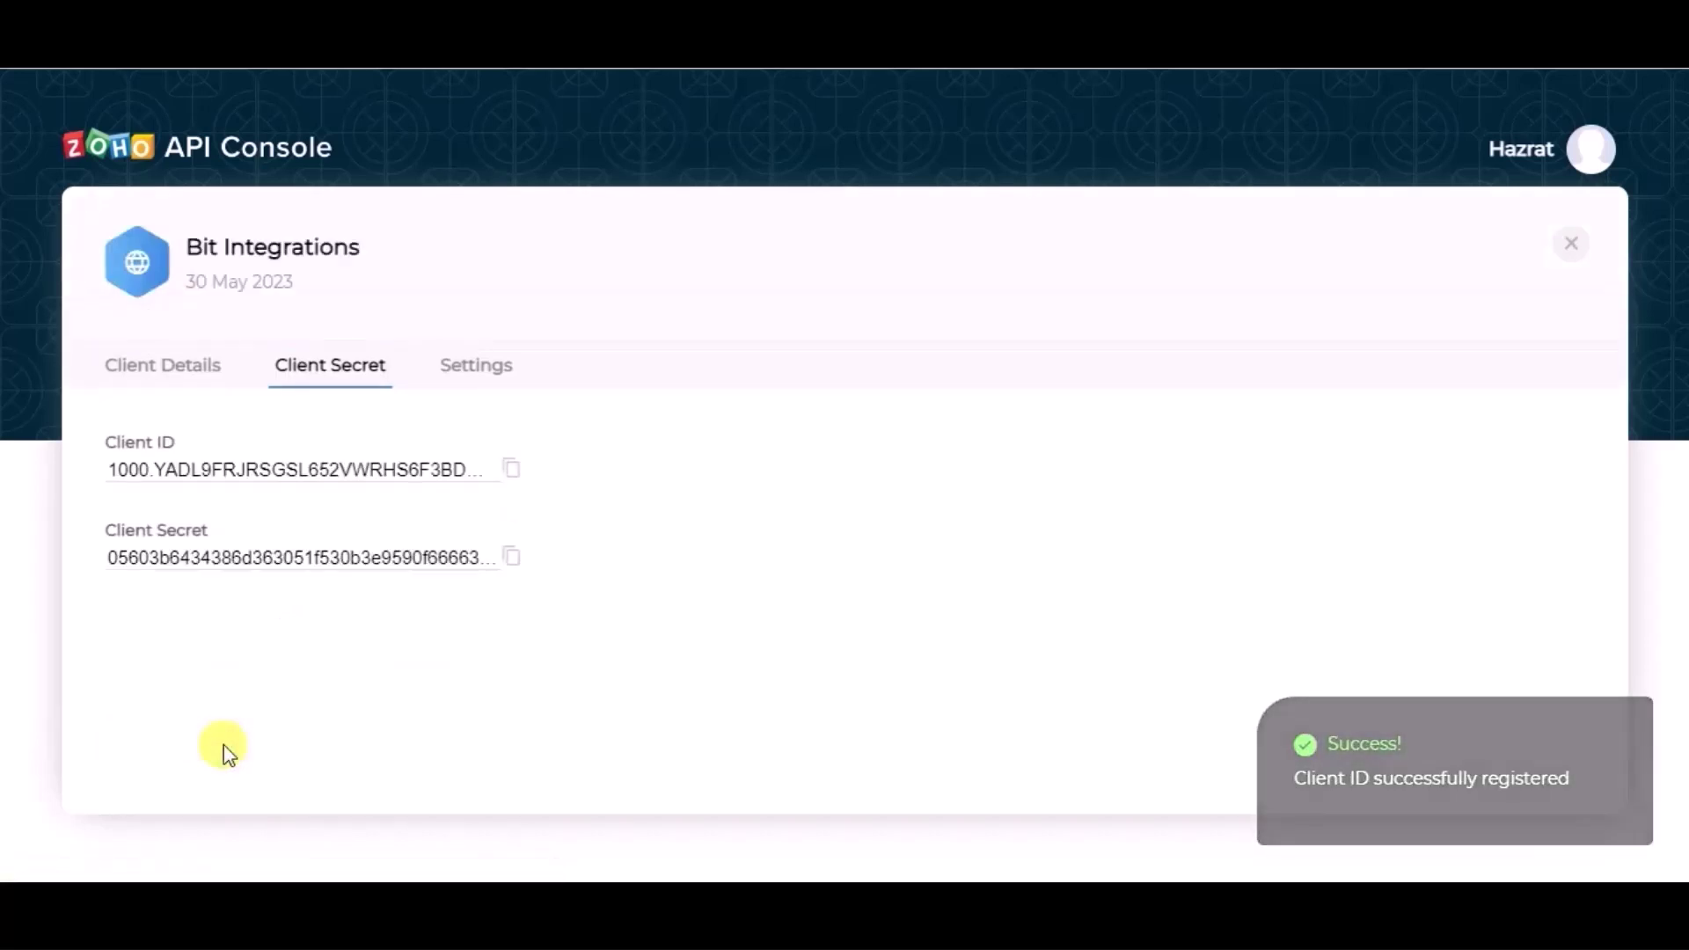
# Step: Copy the Zoho Client ID and Client Secret into the Bit Integrations fields
pyautogui.click(511, 483)
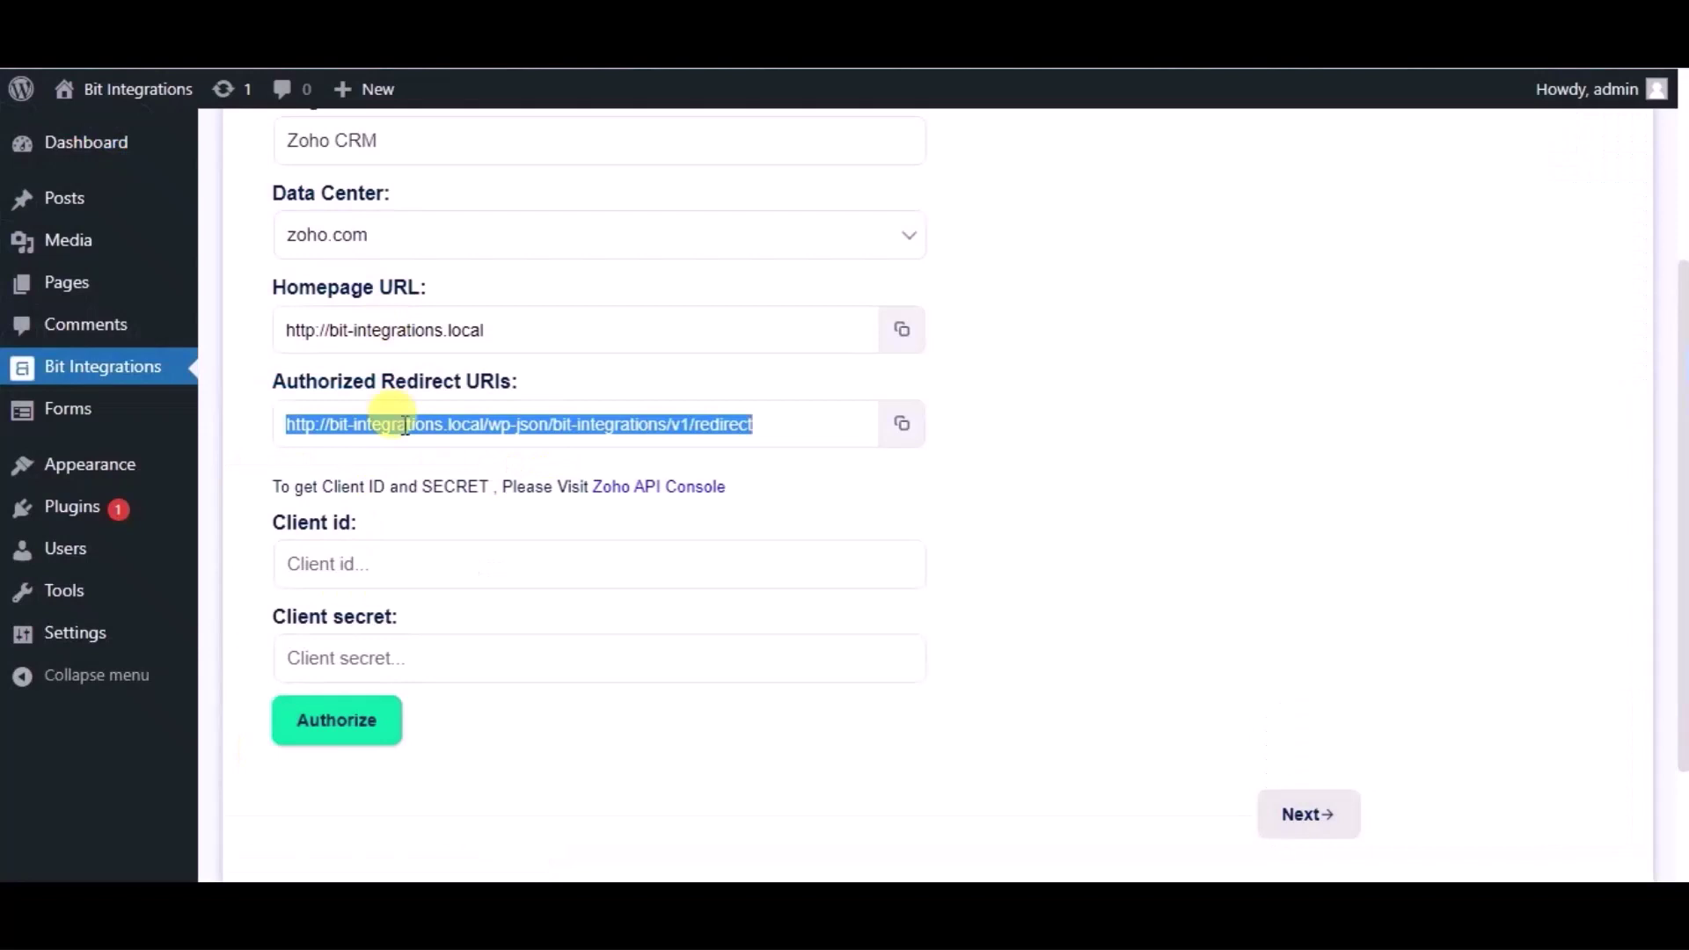
pyautogui.click(402, 564)
pyautogui.hotkey('ctrl', 'v')
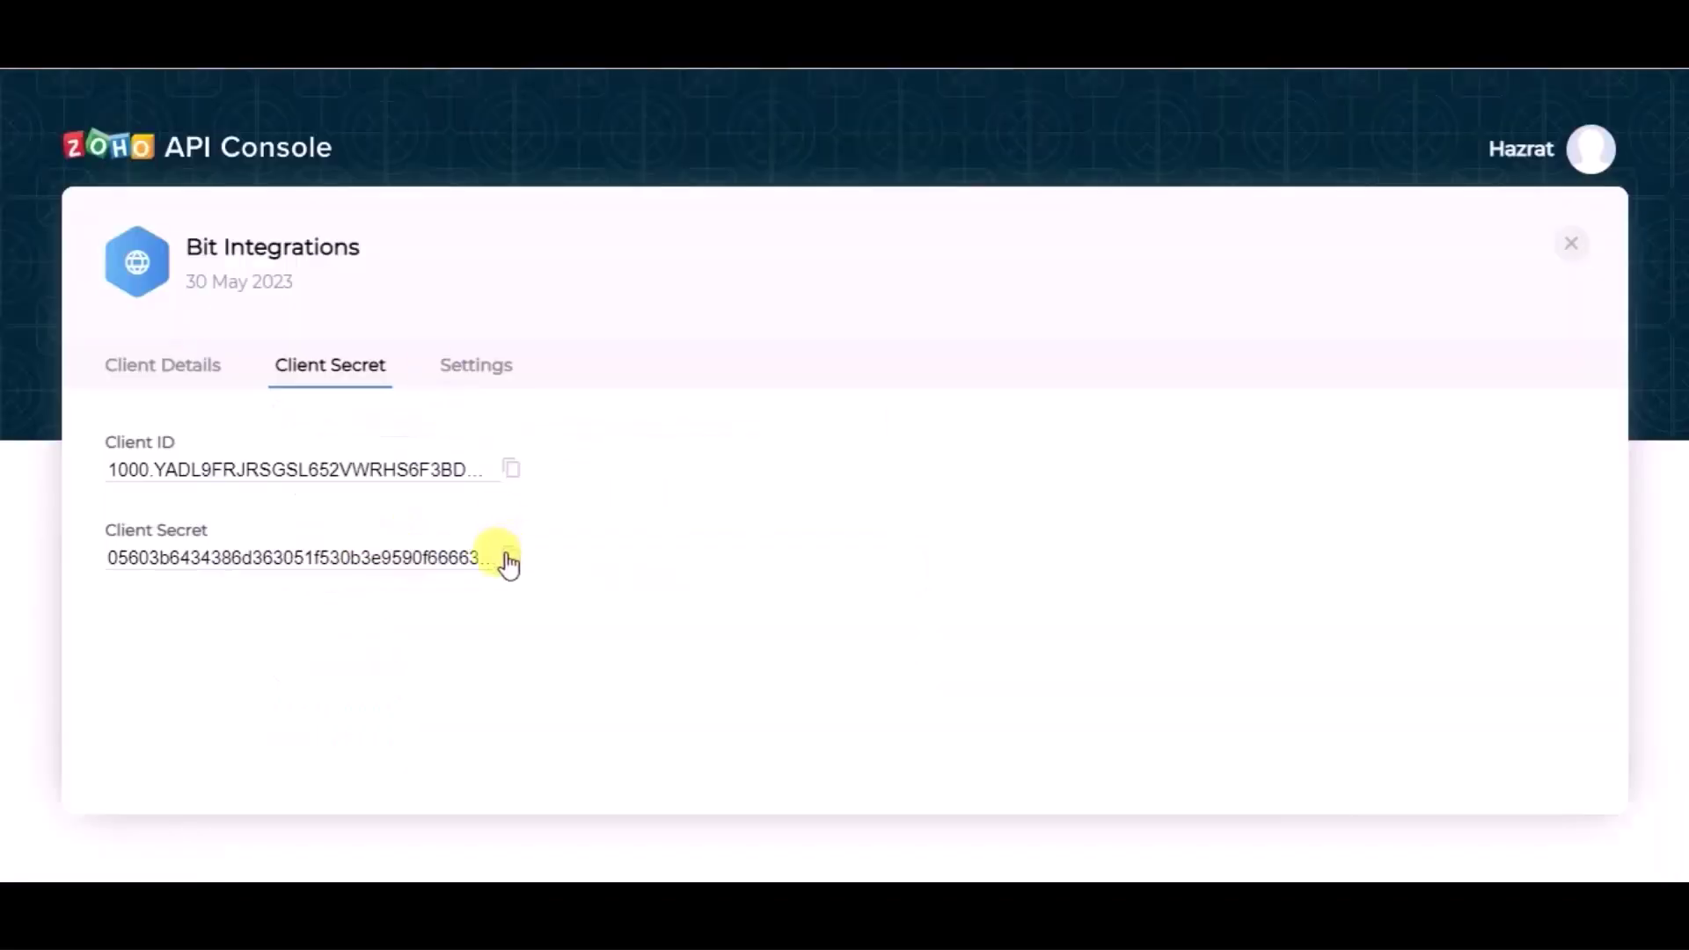
pyautogui.click(510, 554)
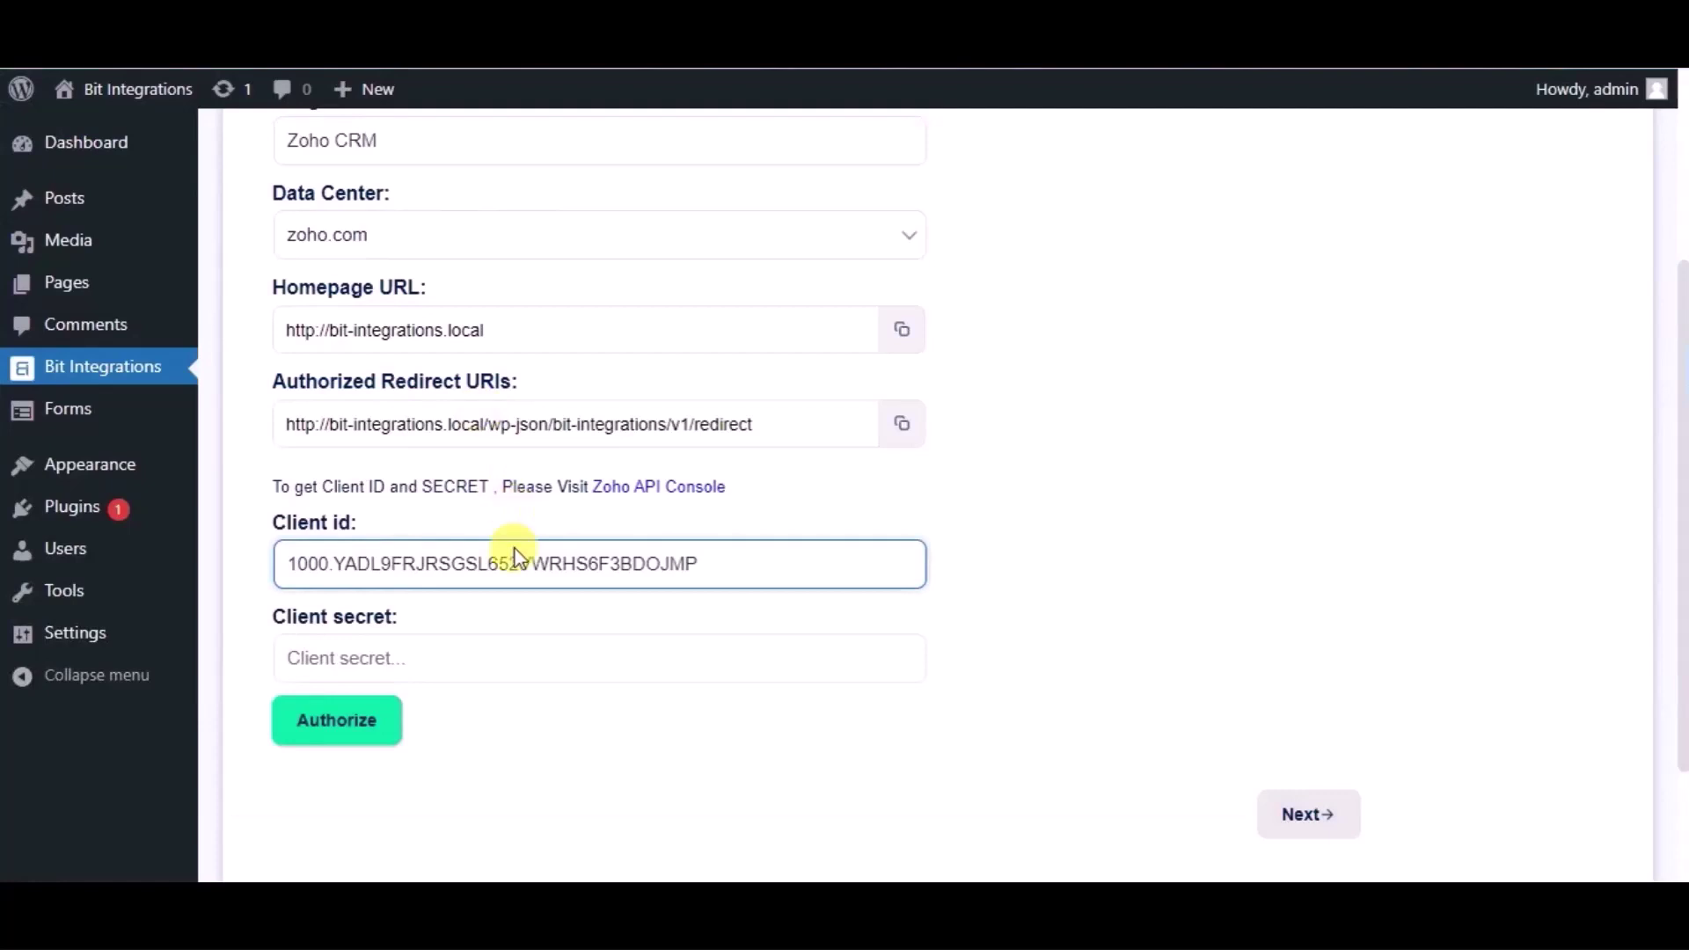
pyautogui.click(499, 665)
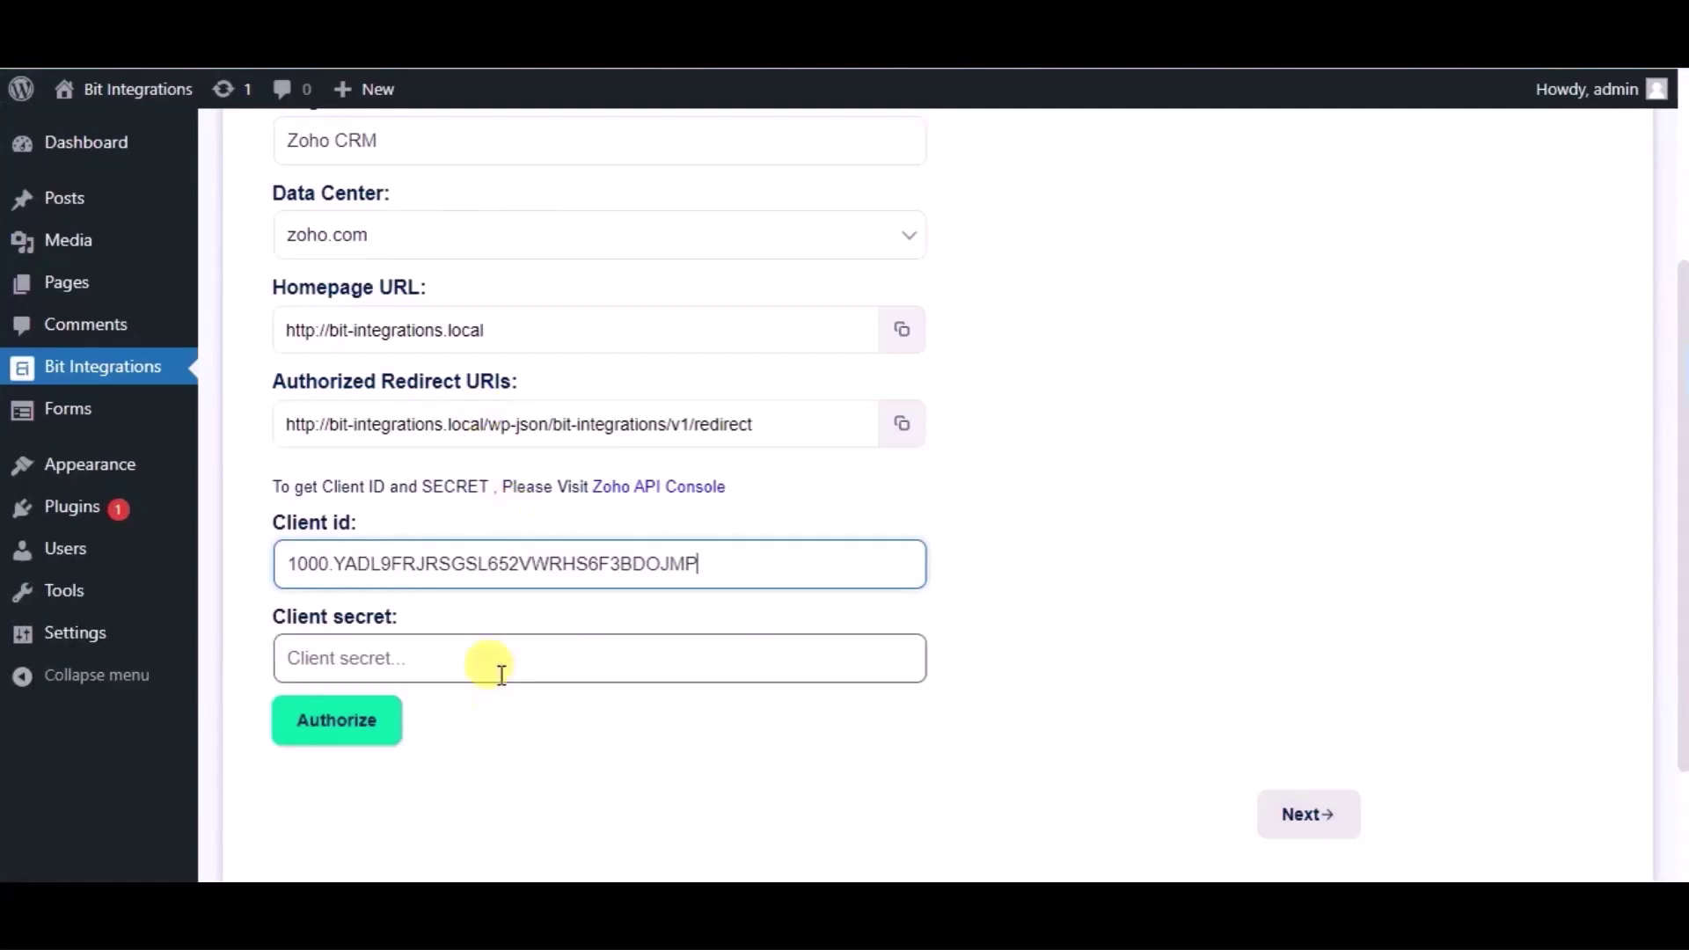
pyautogui.hotkey('ctrl', 'v')
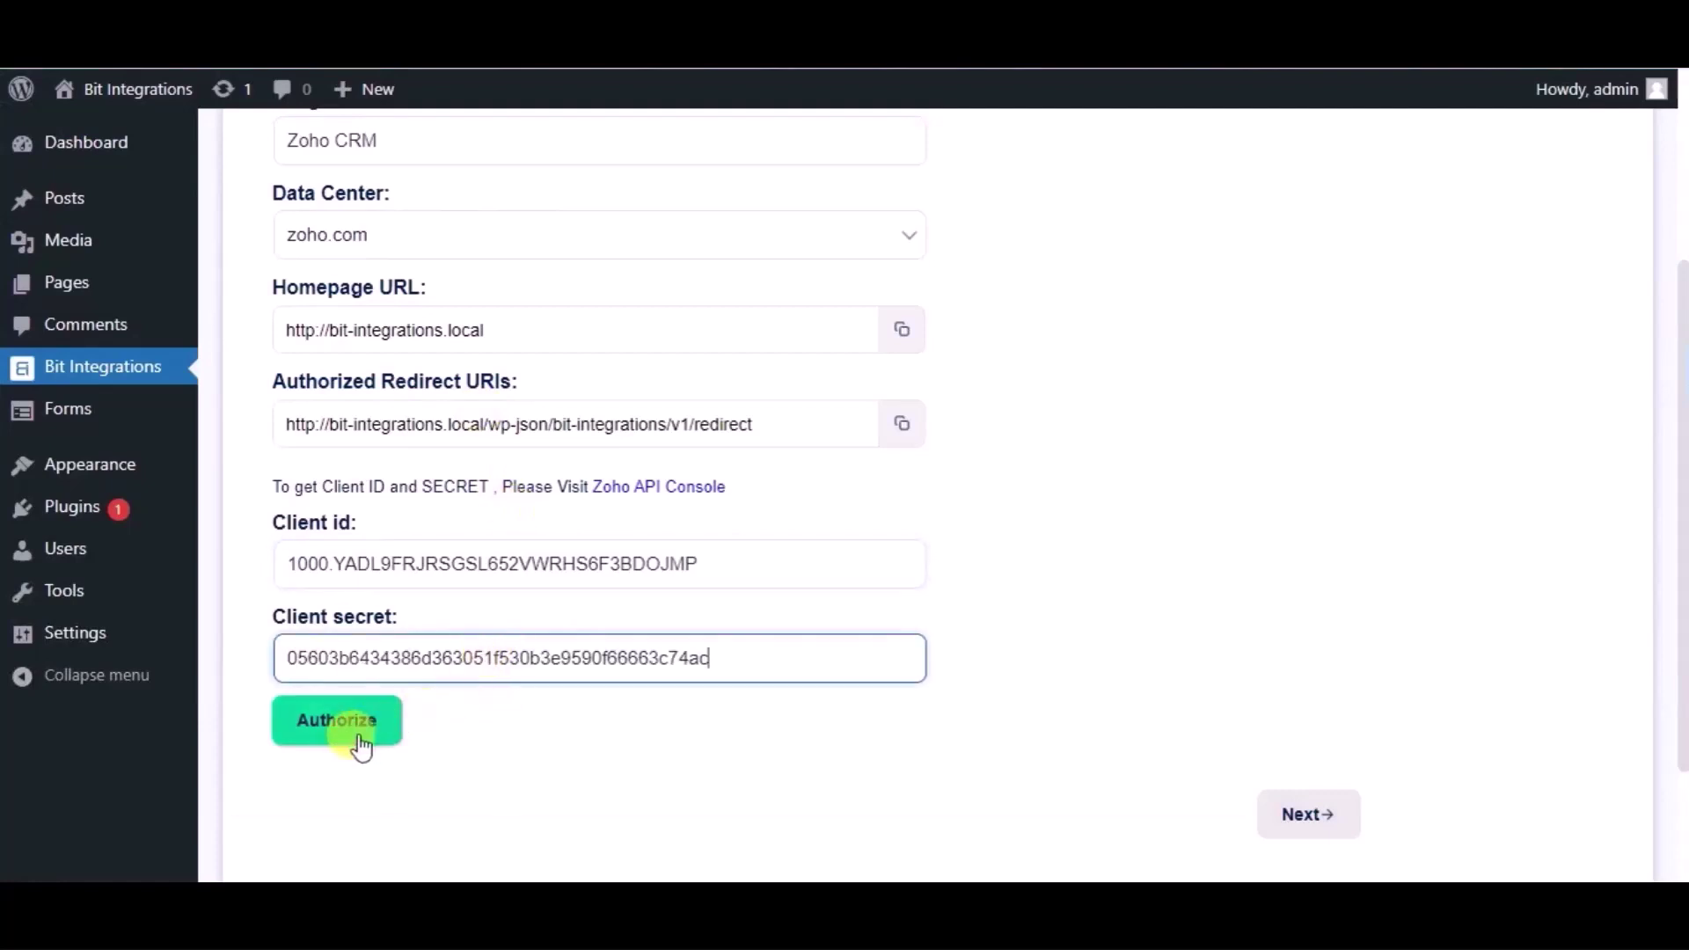
# Step: Authorize the connection and grant Bit Integrations access to the Zoho CRM account
pyautogui.click(360, 746)
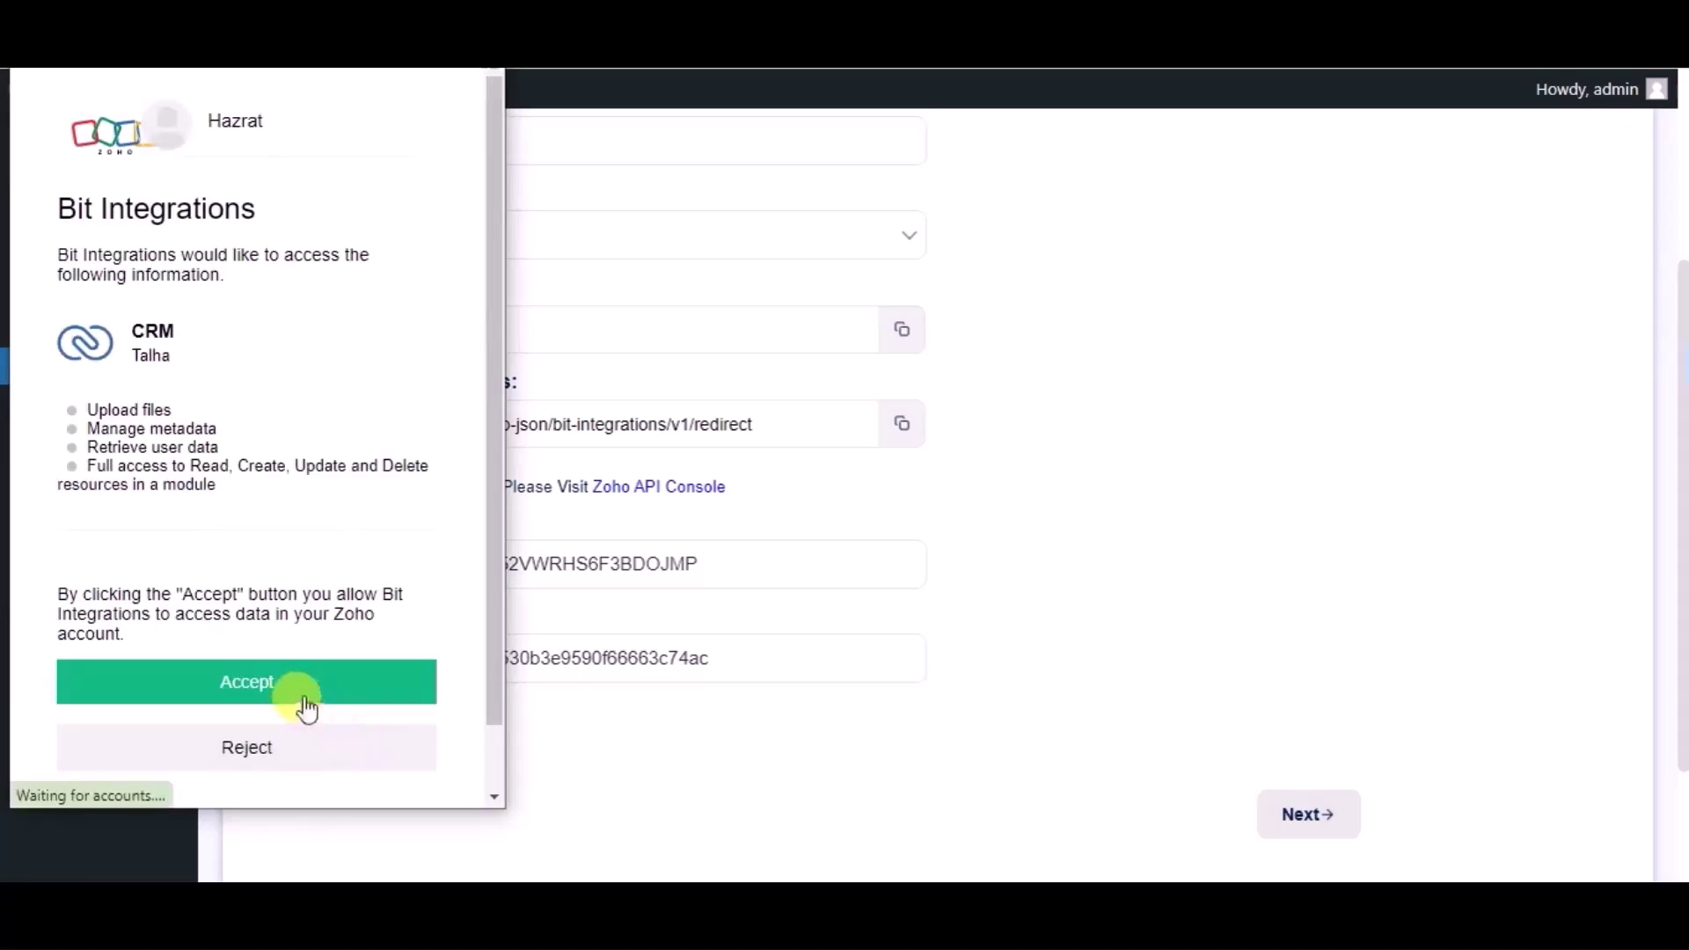
pyautogui.click(300, 697)
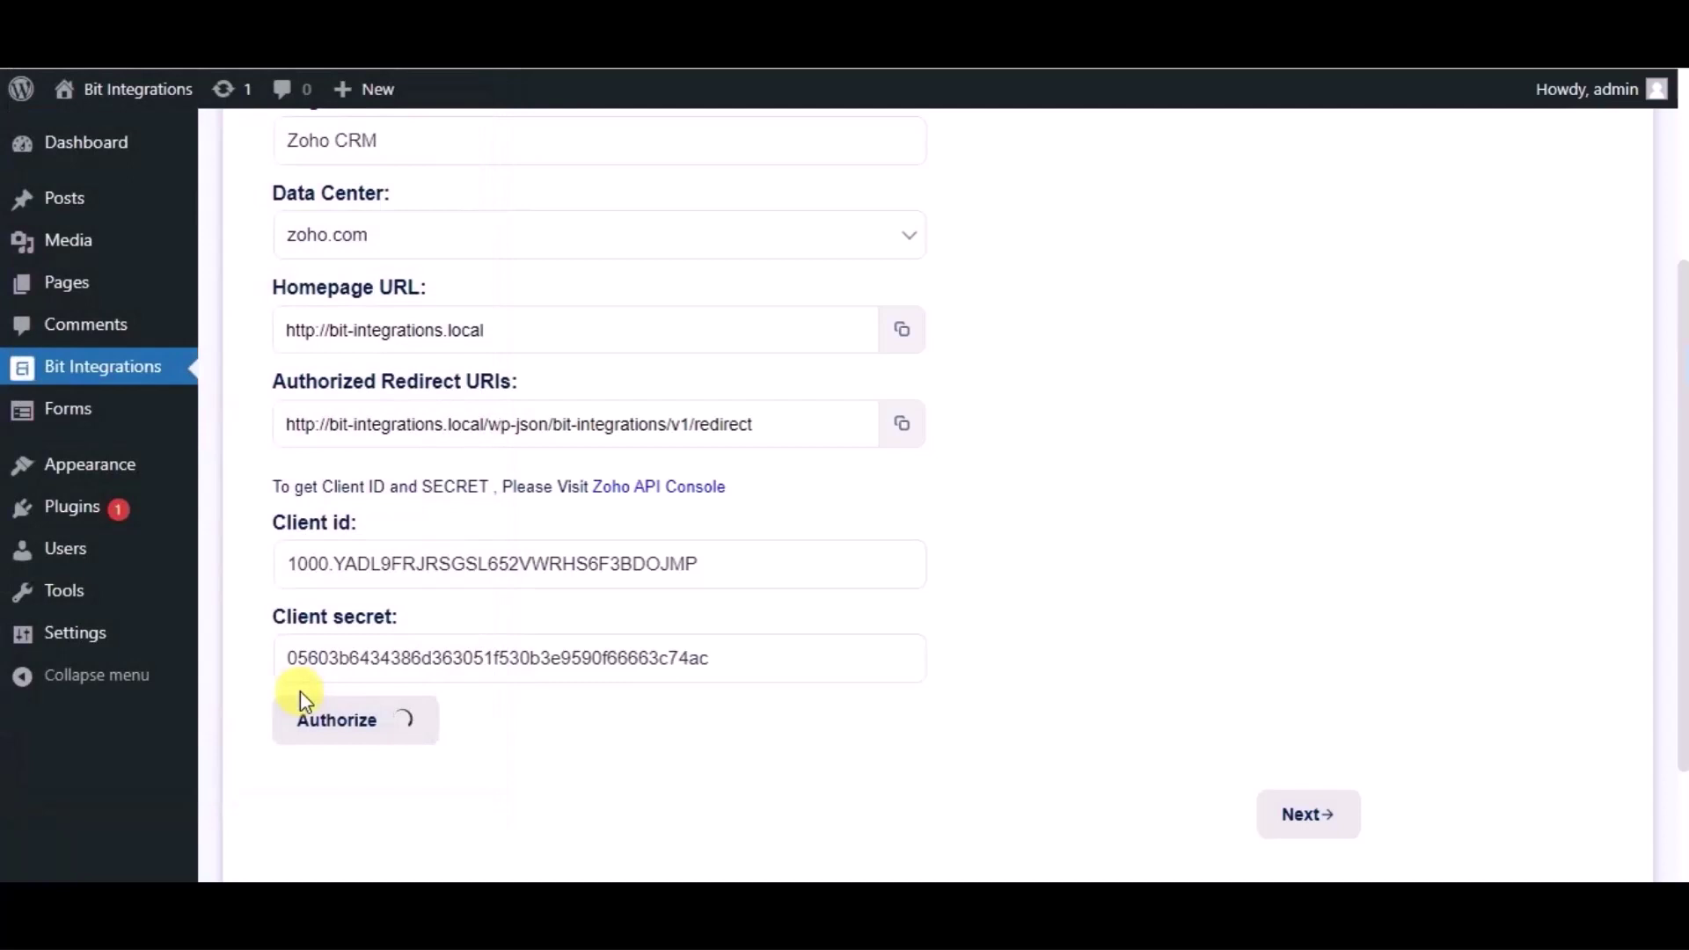
pyautogui.scroll(-2, 942, 668)
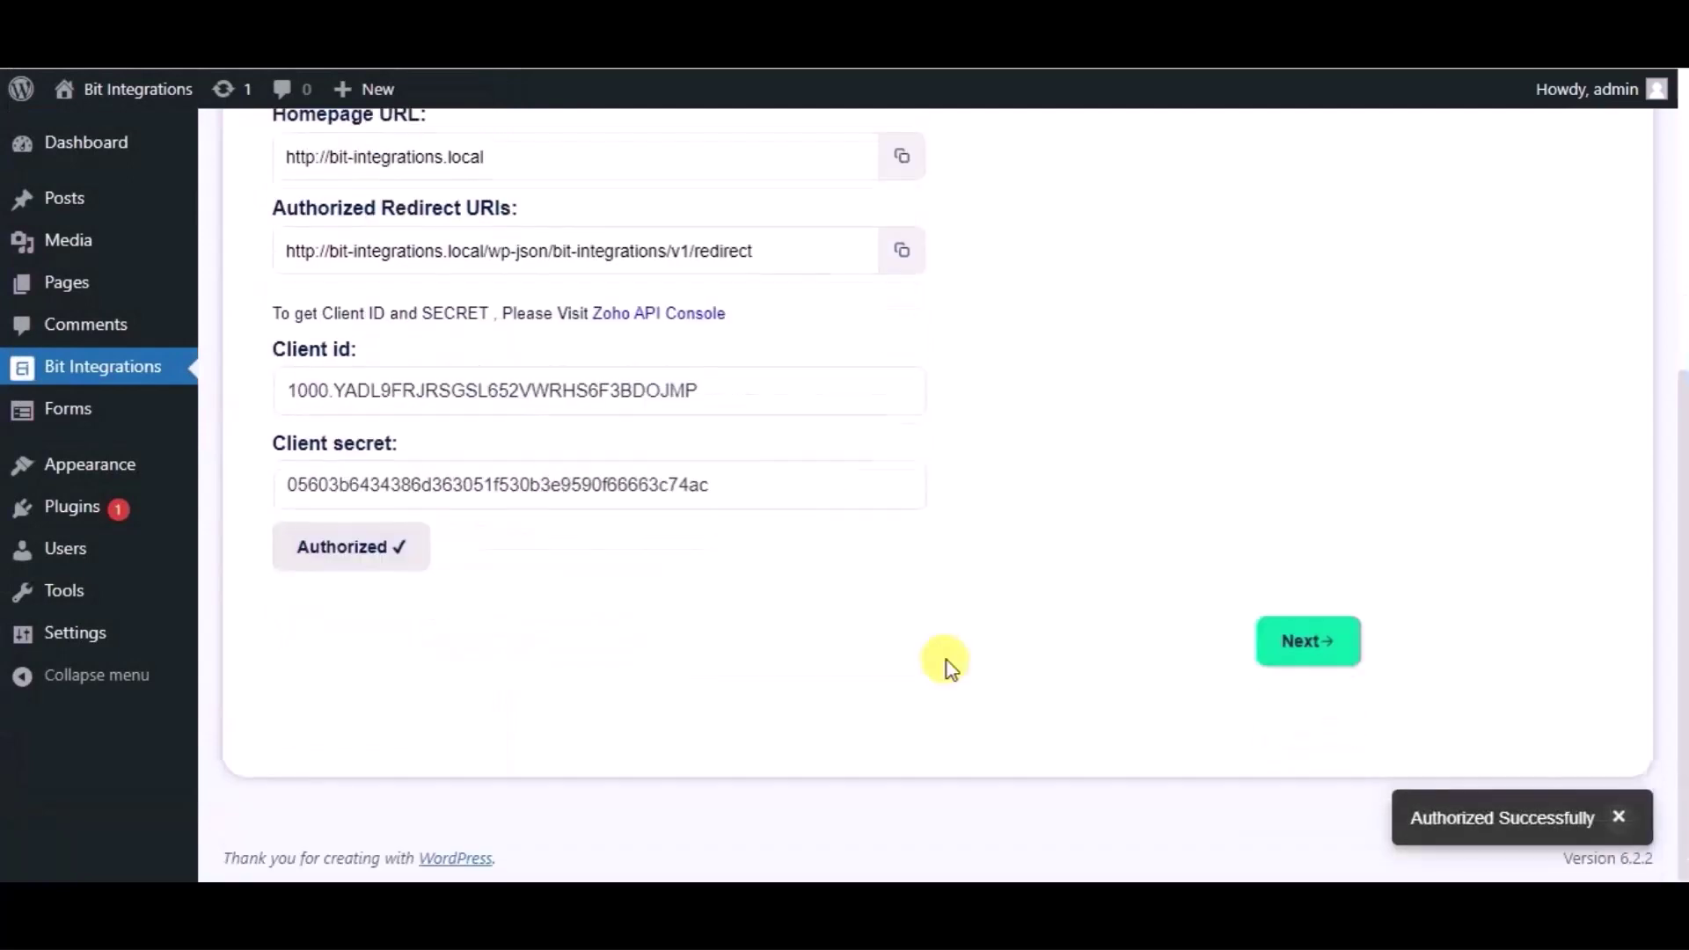
# Step: Choose the Leads module and map the Name field to Last Name
pyautogui.click(1326, 647)
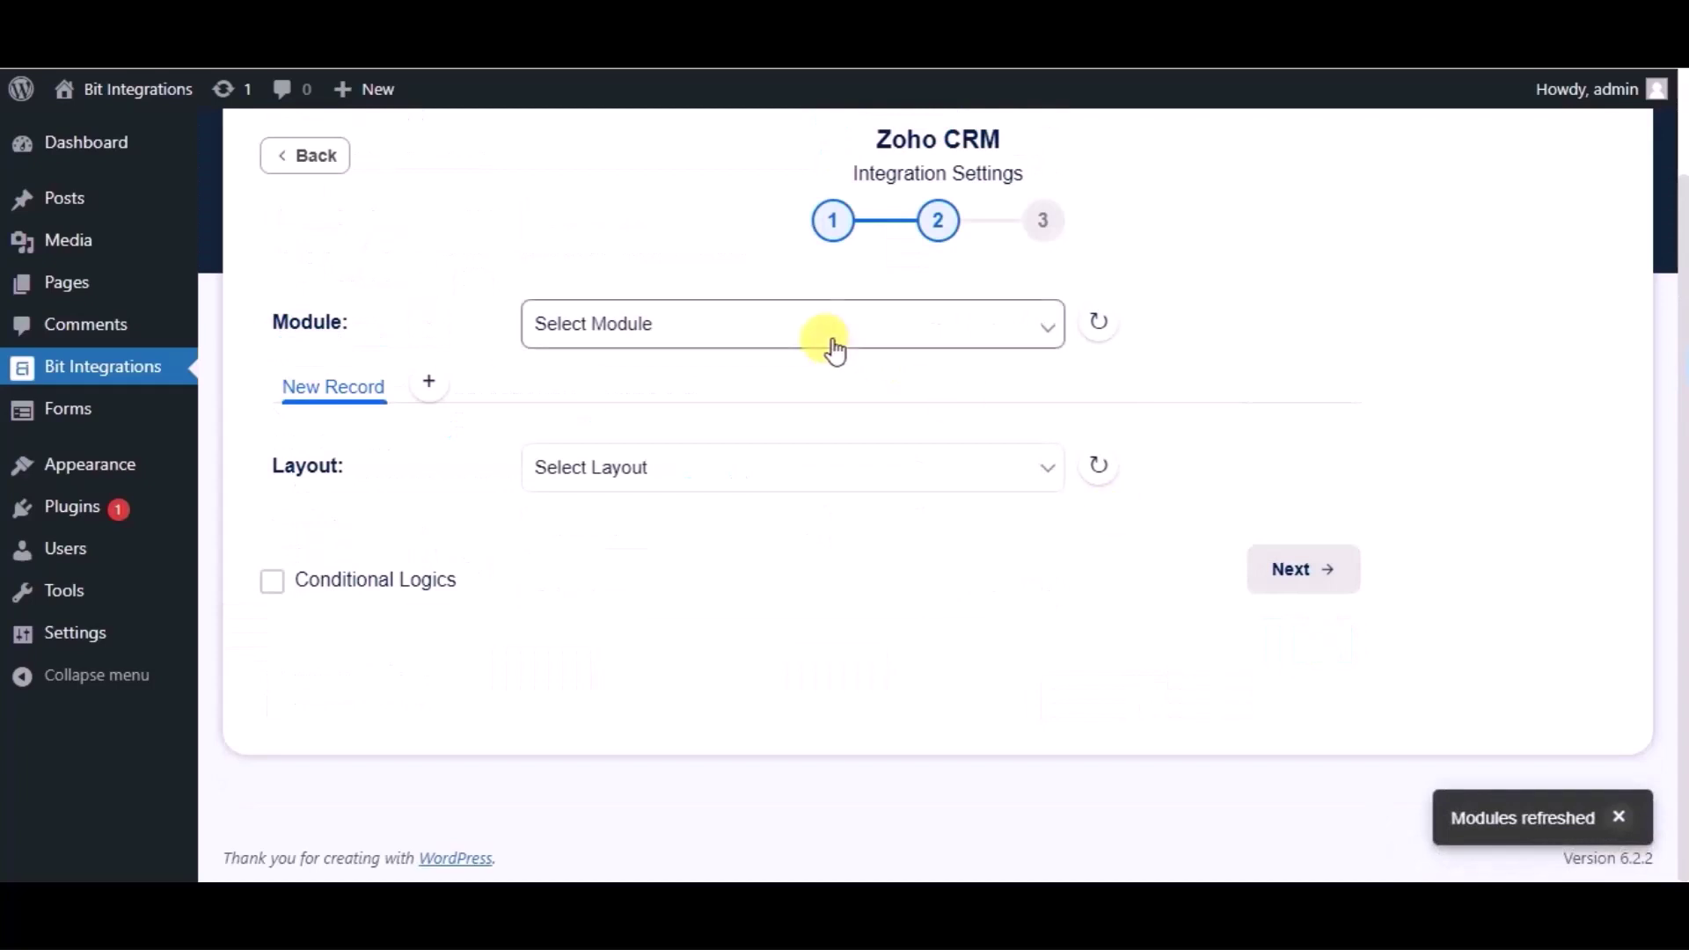
pyautogui.click(833, 345)
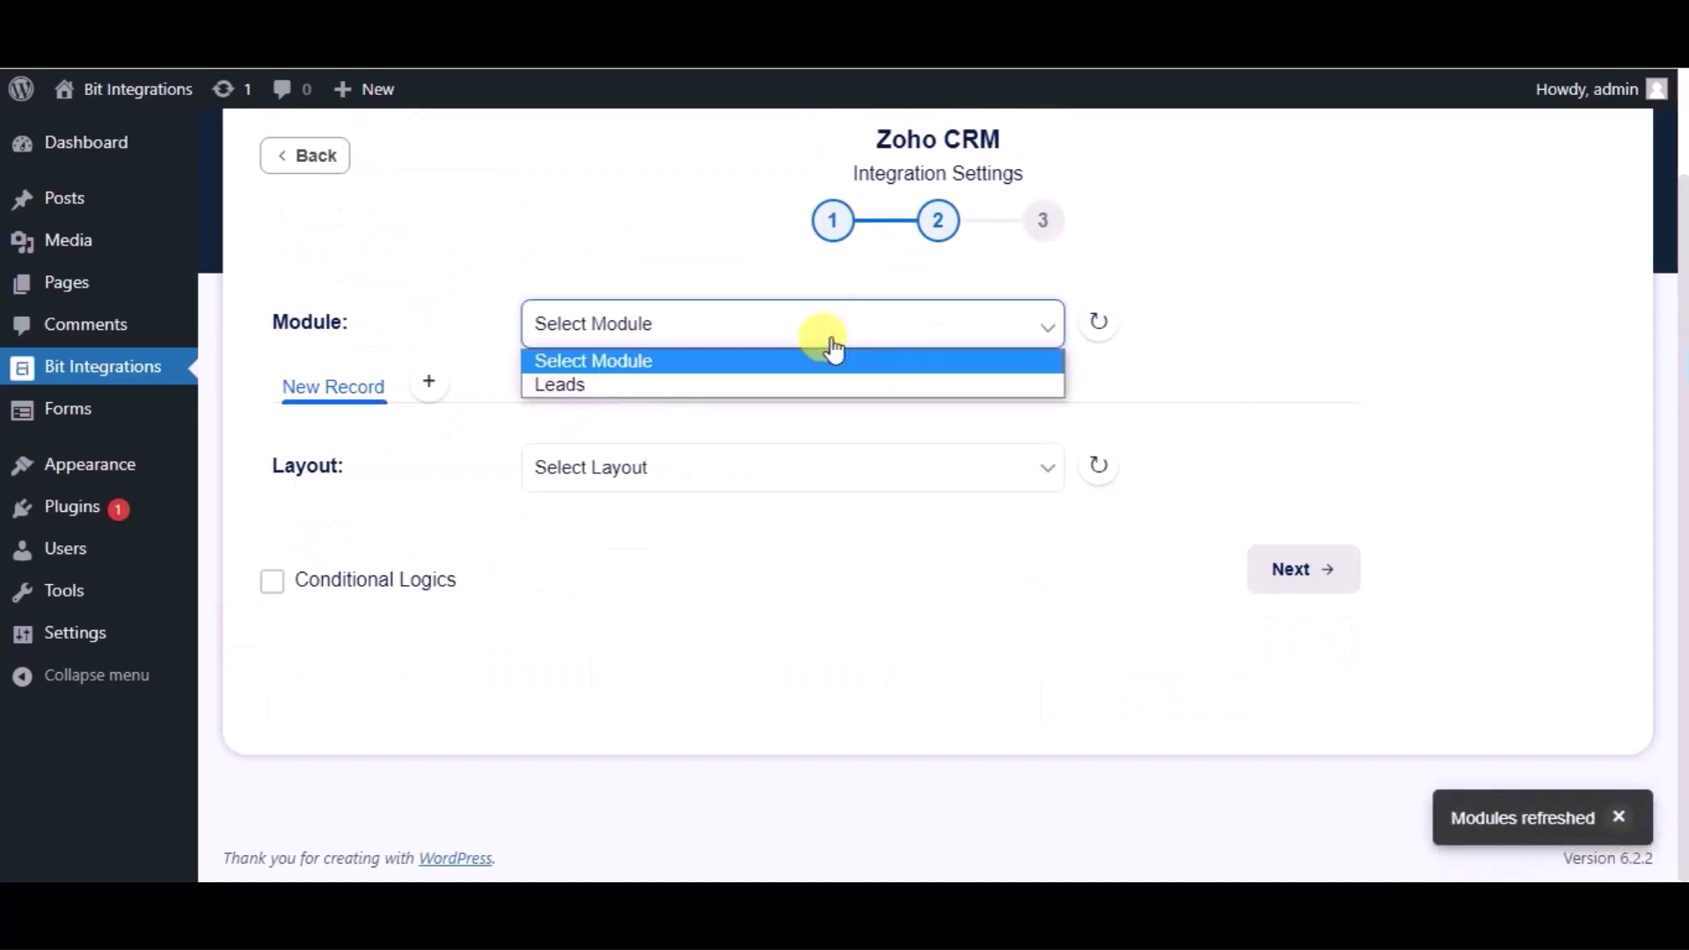
pyautogui.click(683, 385)
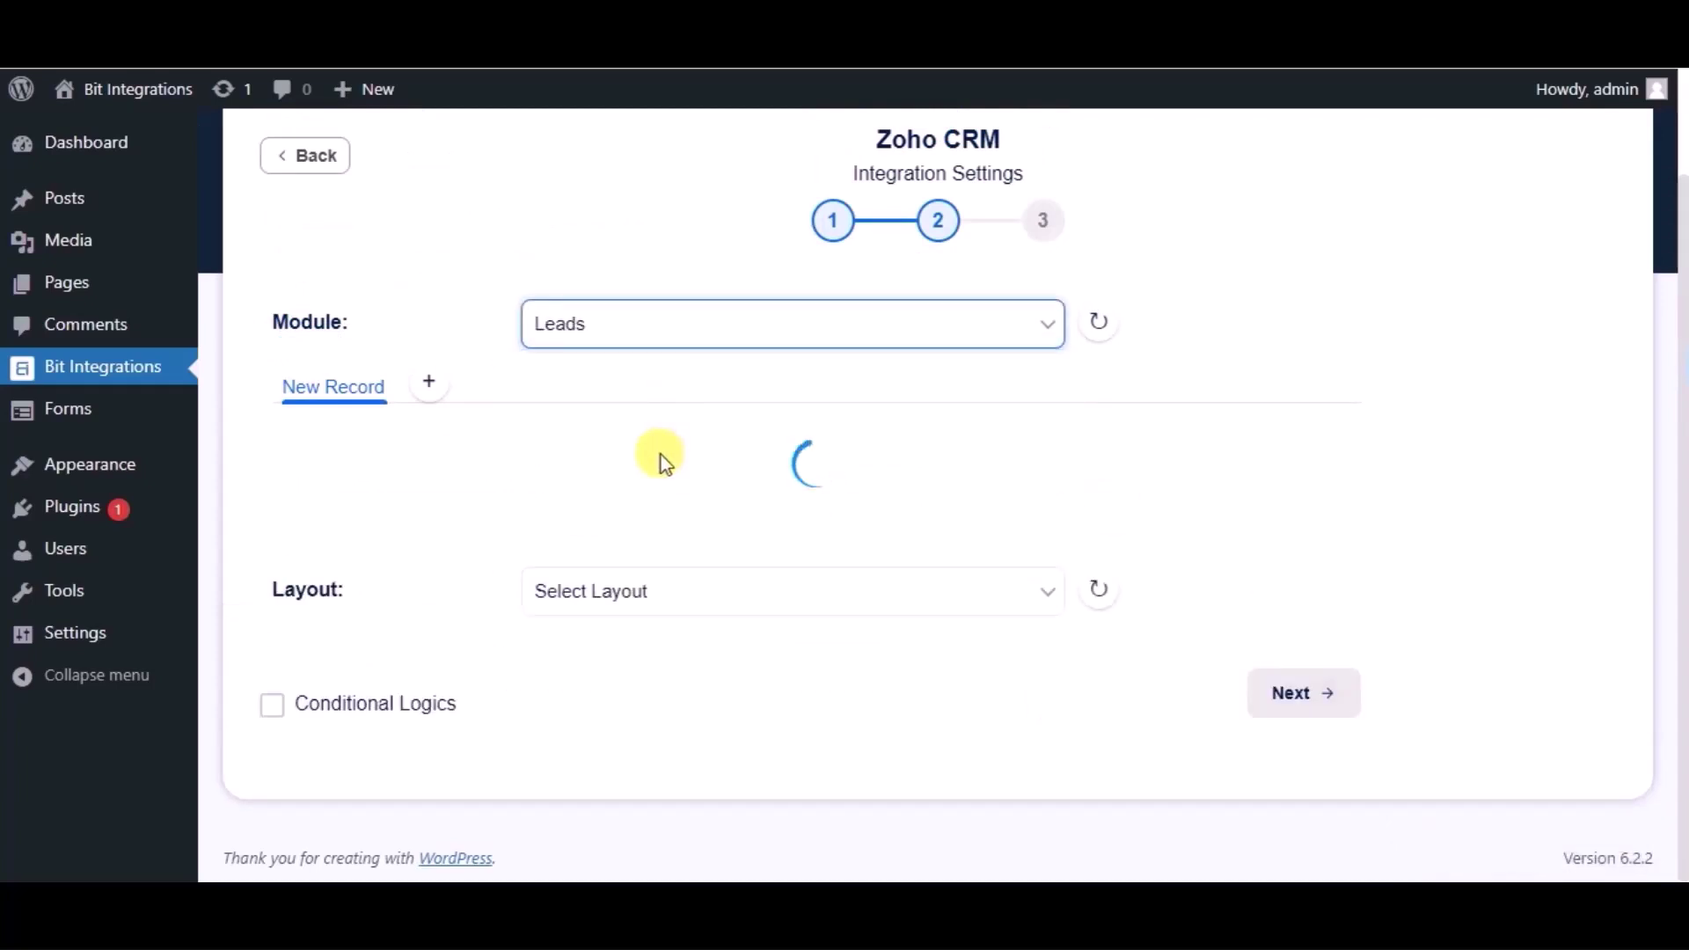
pyautogui.scroll(-2, 660, 464)
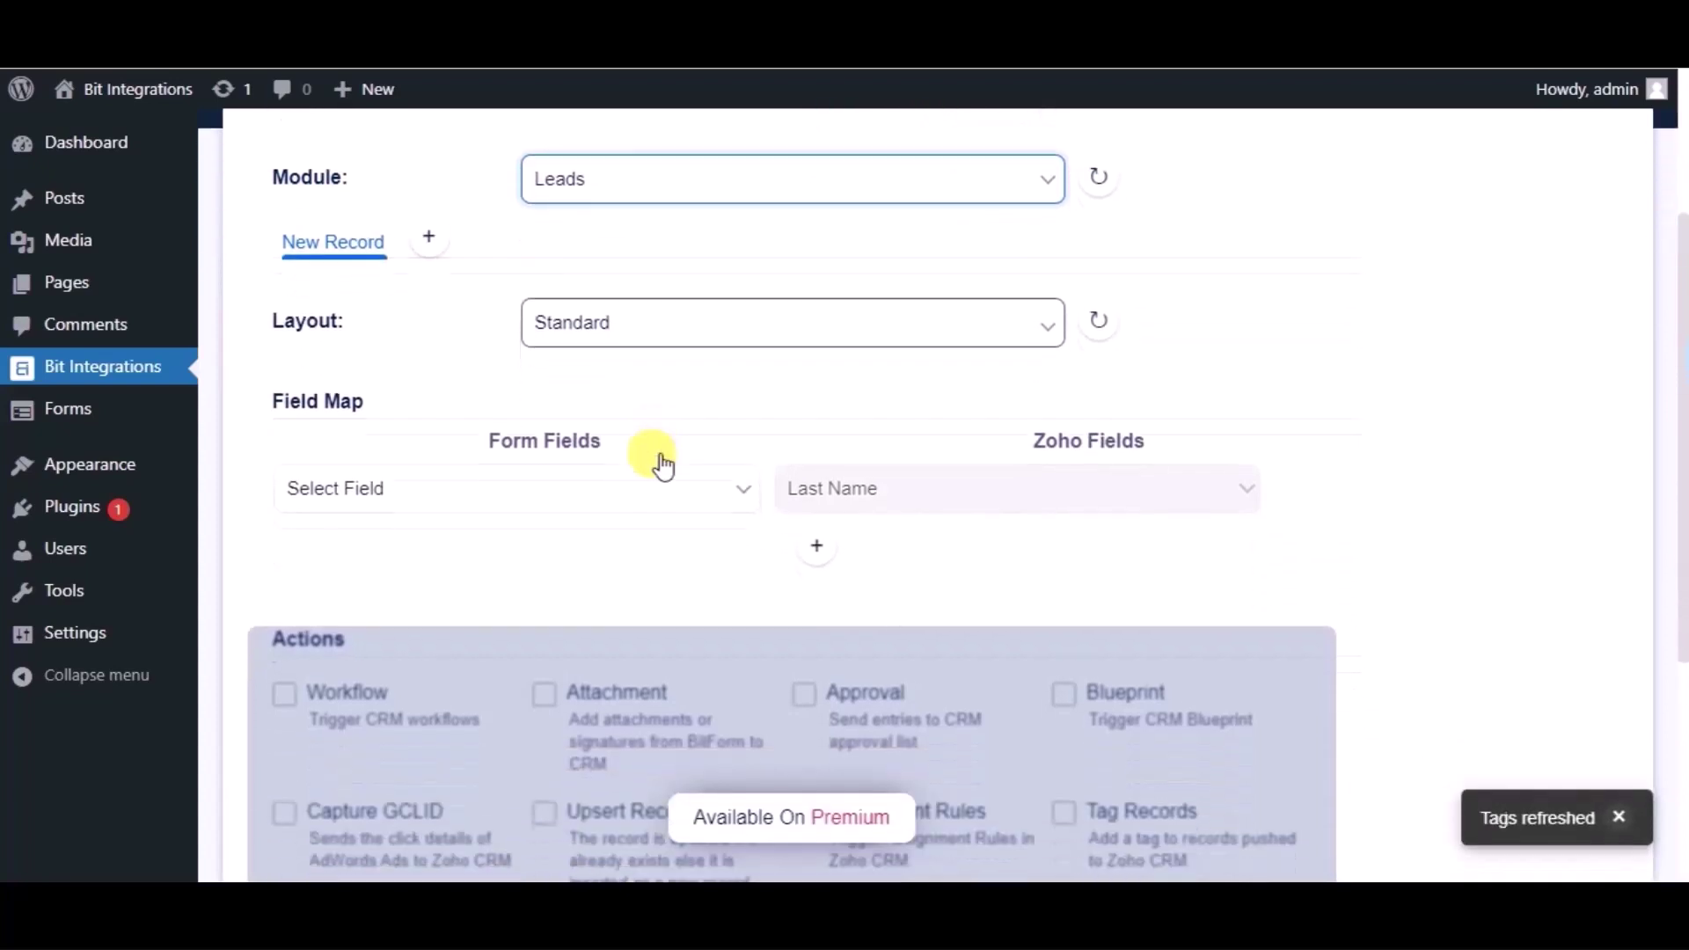
pyautogui.click(601, 484)
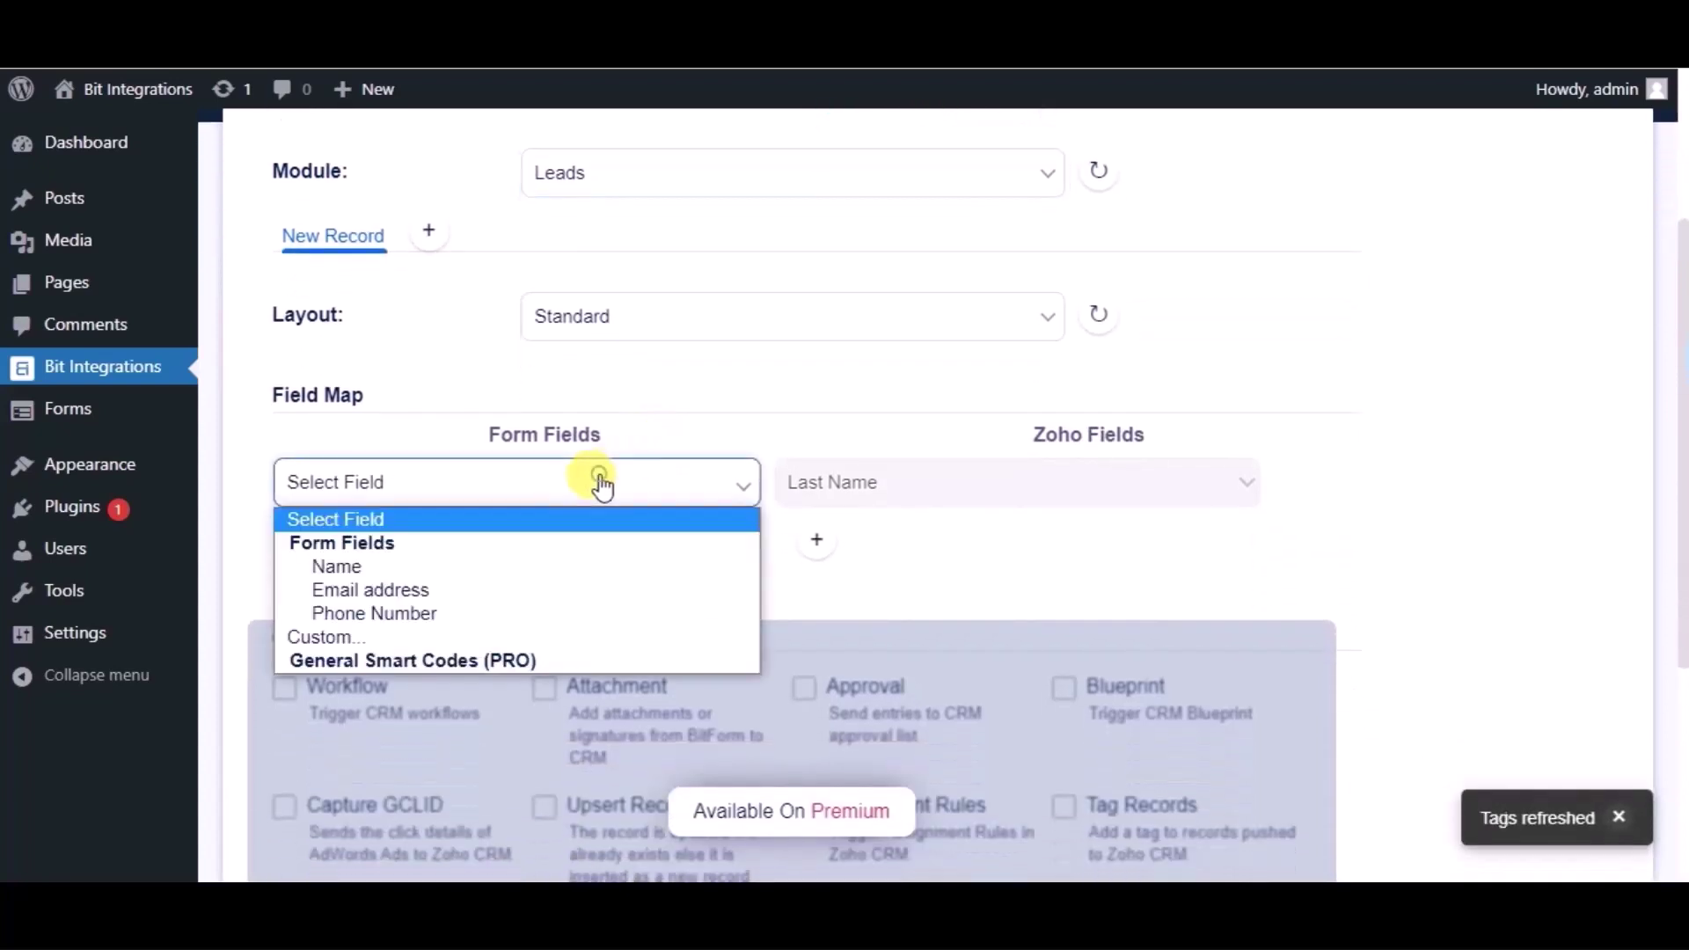
pyautogui.click(392, 565)
# Step: Add mappings for Email address to Email and Phone Number to Phone
pyautogui.click(813, 555)
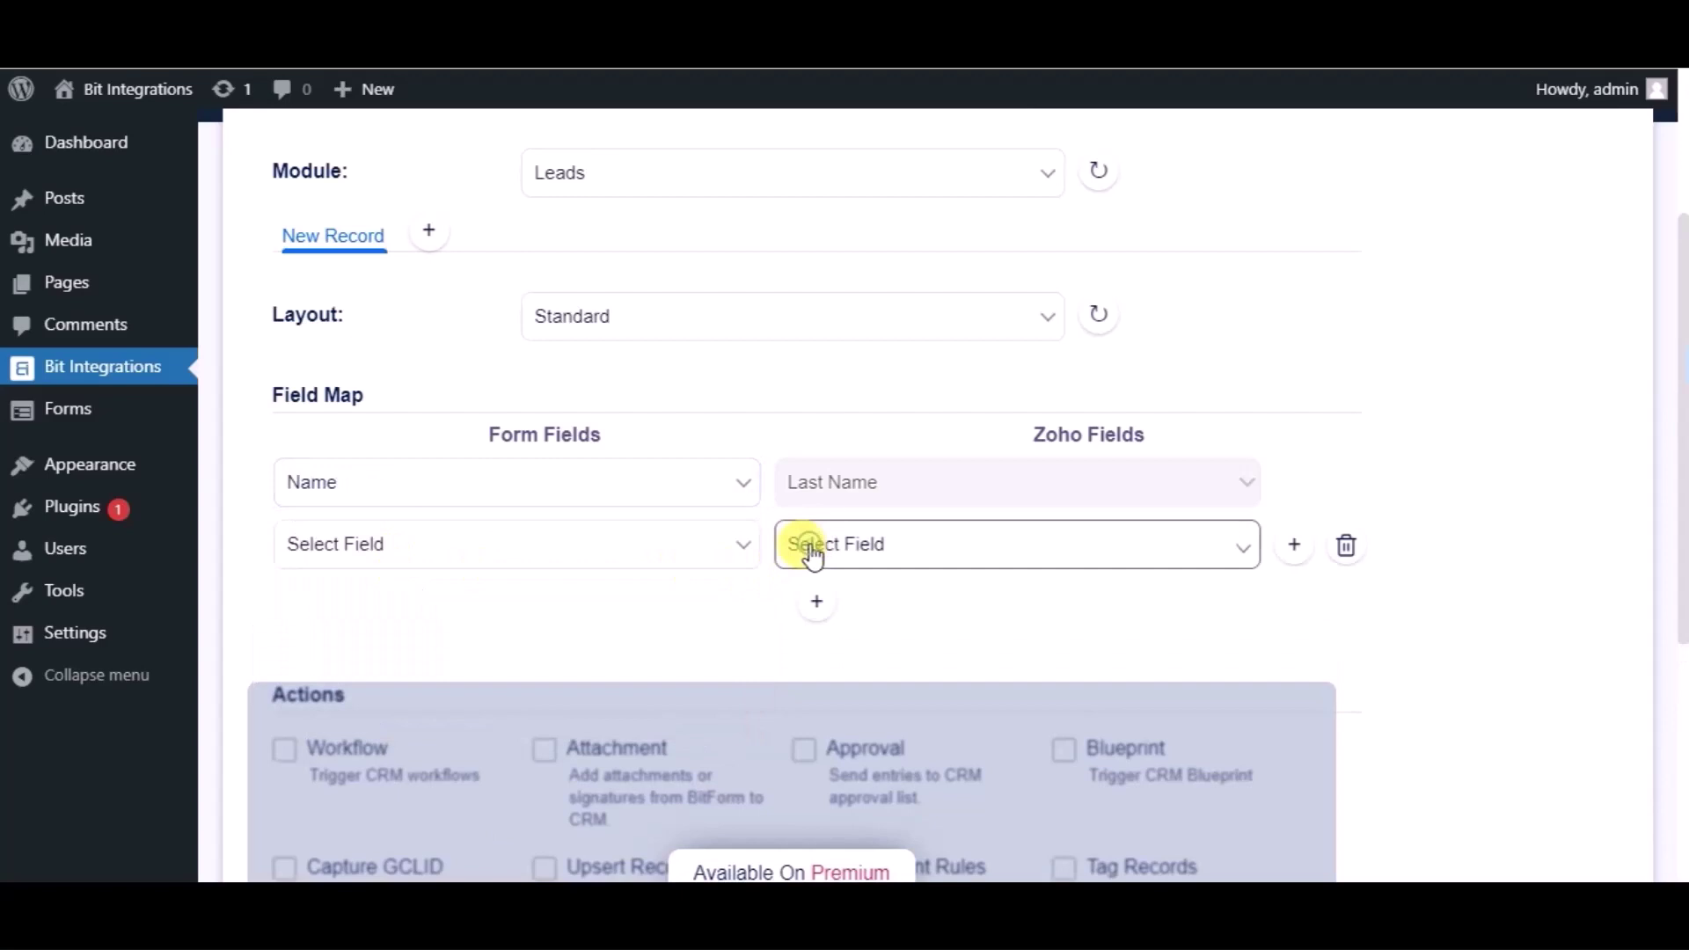
pyautogui.click(414, 567)
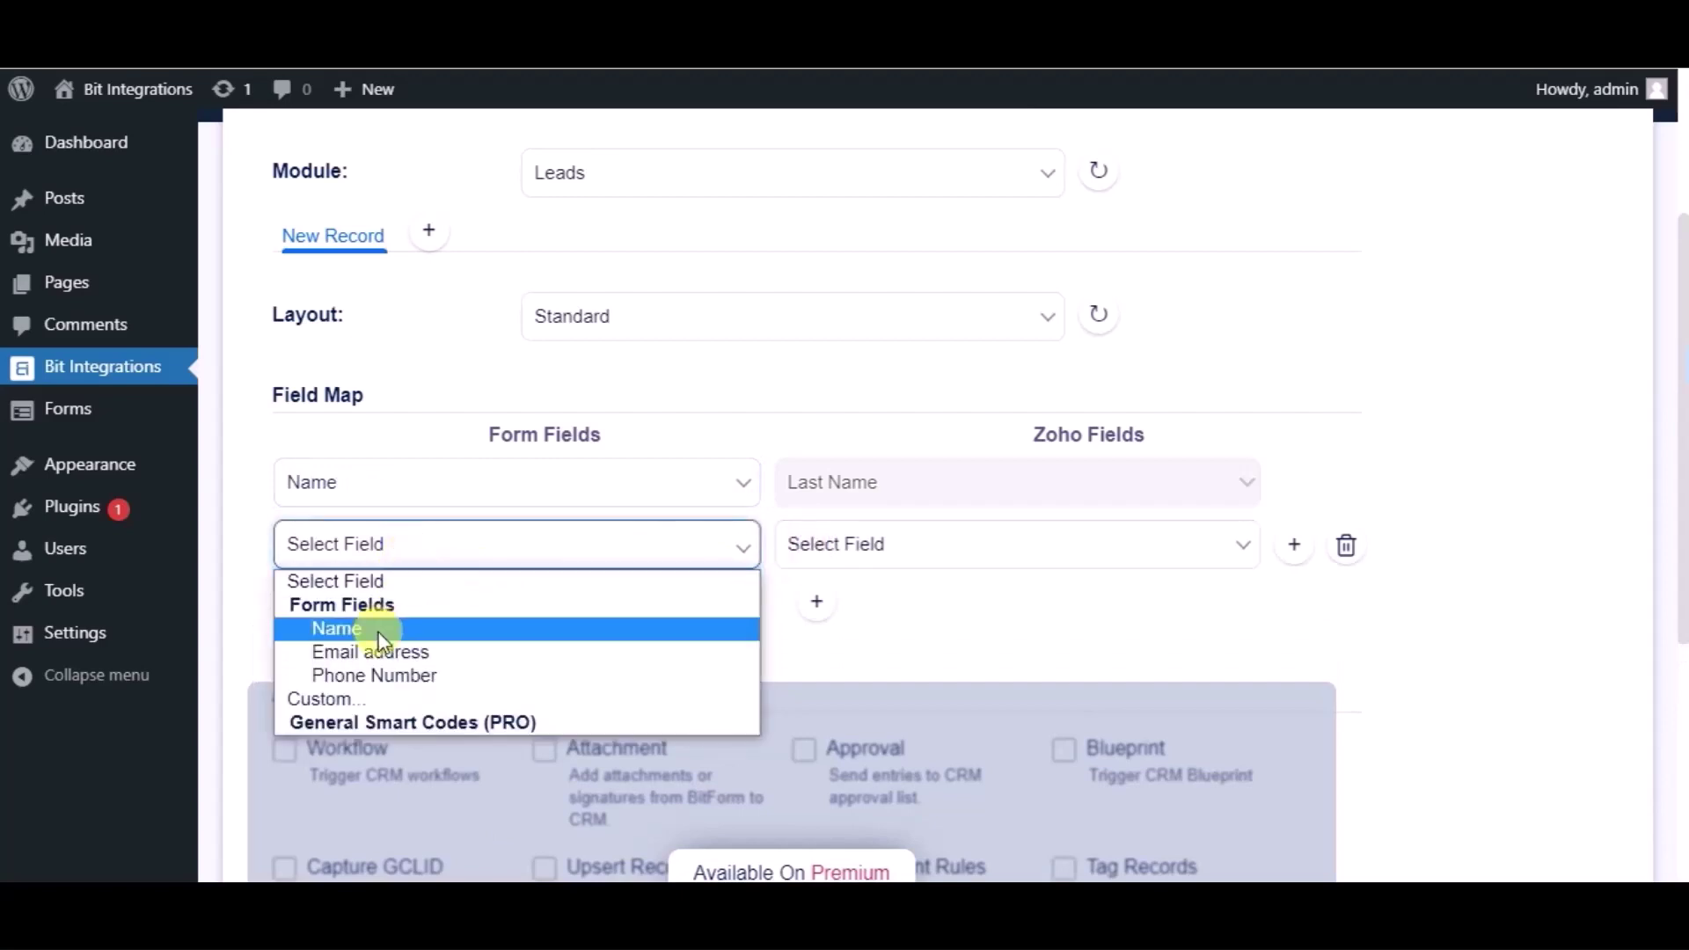
pyautogui.click(373, 651)
pyautogui.click(871, 550)
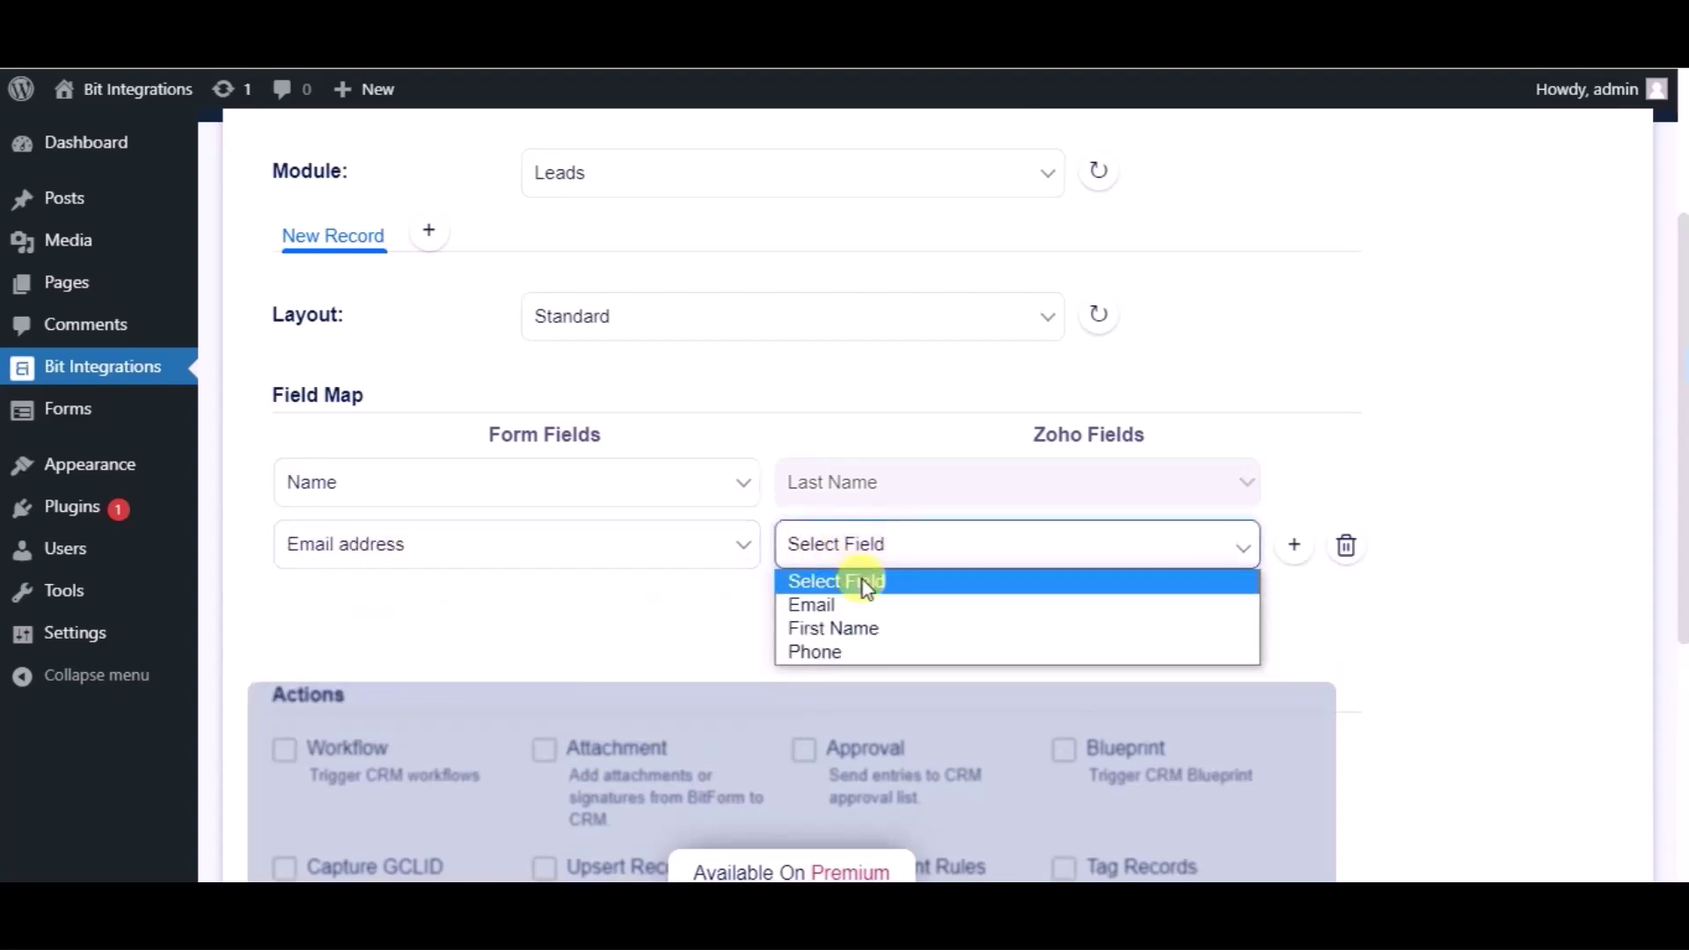
pyautogui.click(826, 607)
pyautogui.click(818, 602)
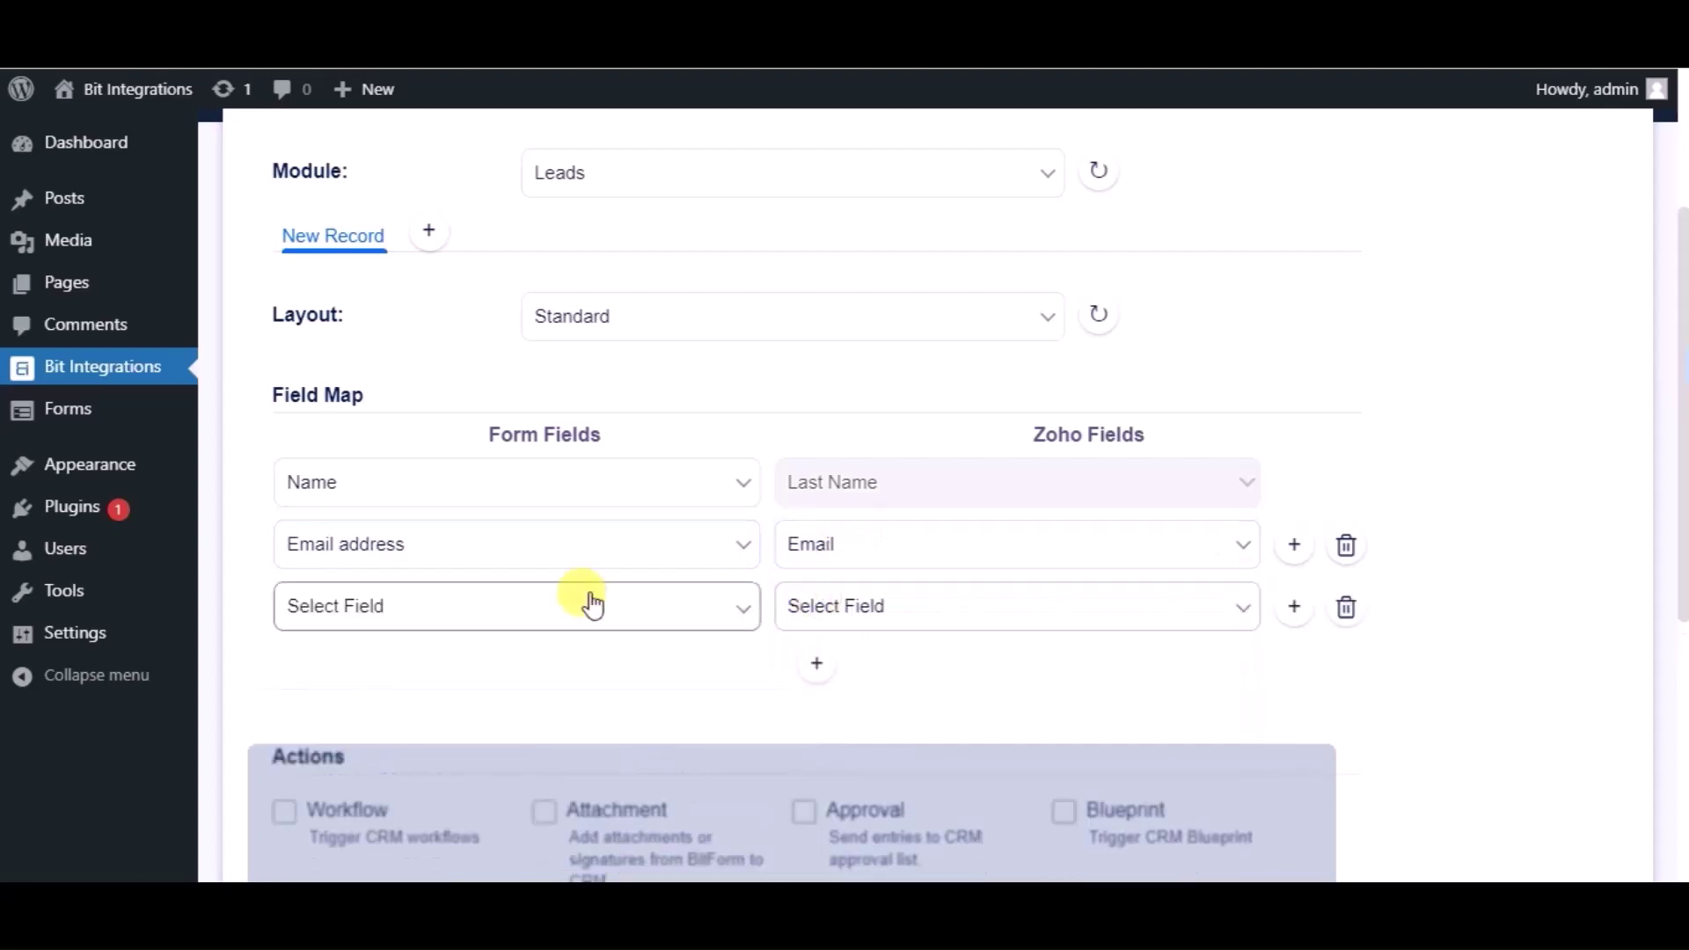
pyautogui.click(536, 606)
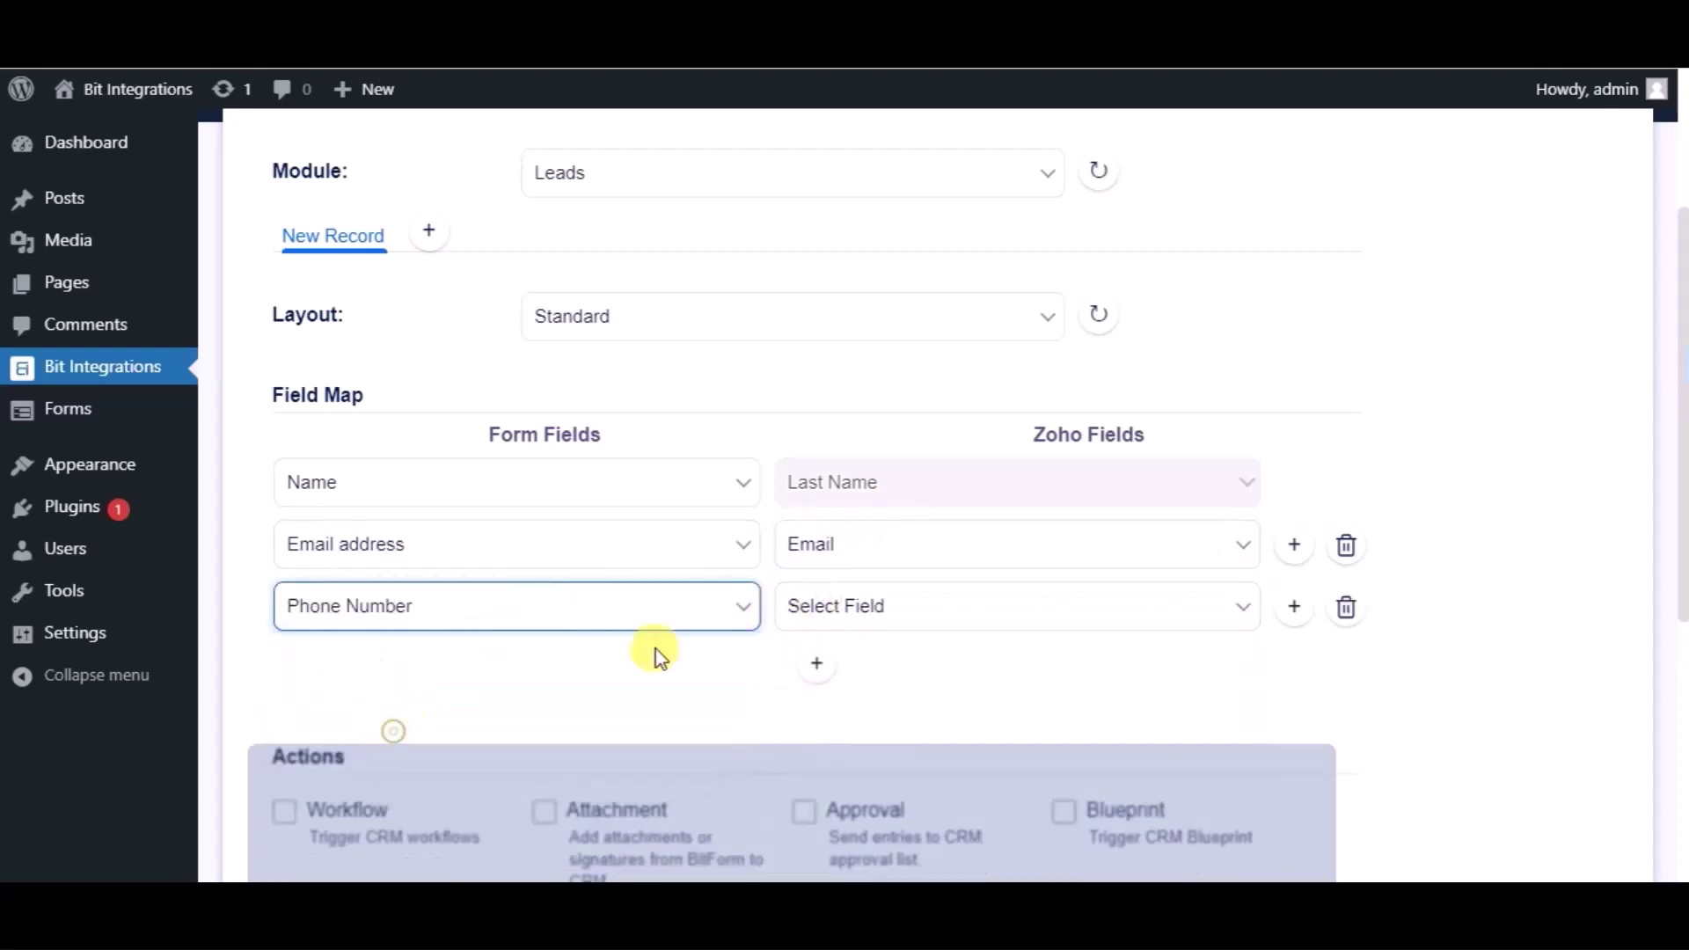
pyautogui.click(792, 620)
pyautogui.click(800, 713)
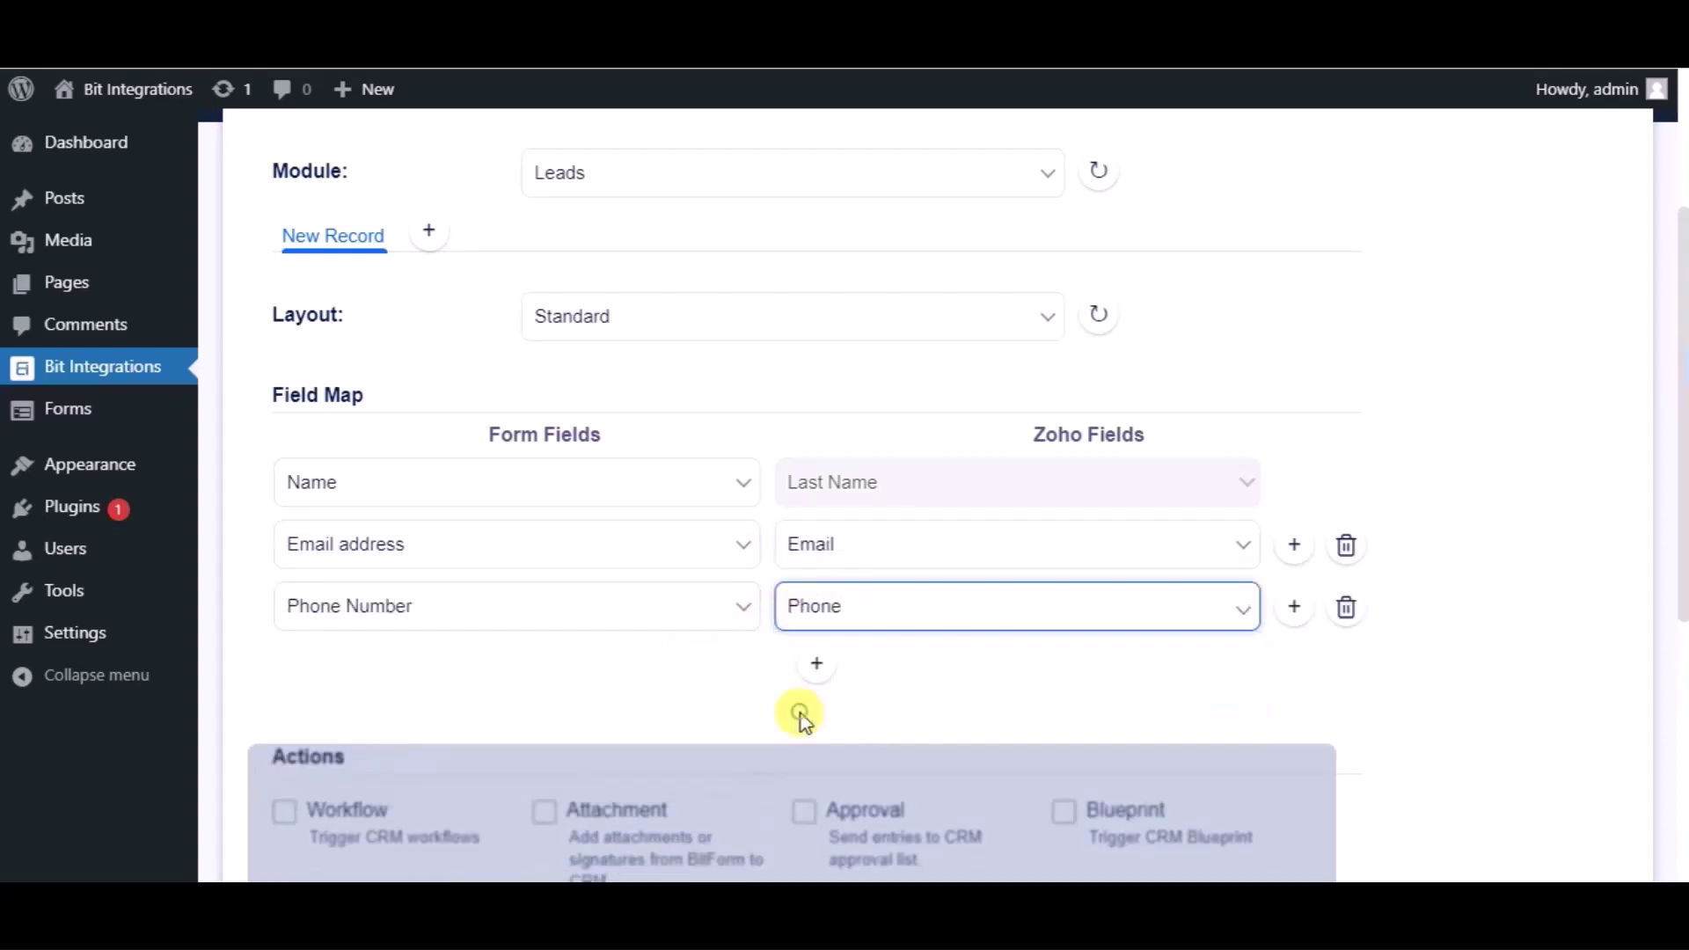
# Step: Finish the field mapping and save the Zoho CRM integration
pyautogui.scroll(-3, 727, 683)
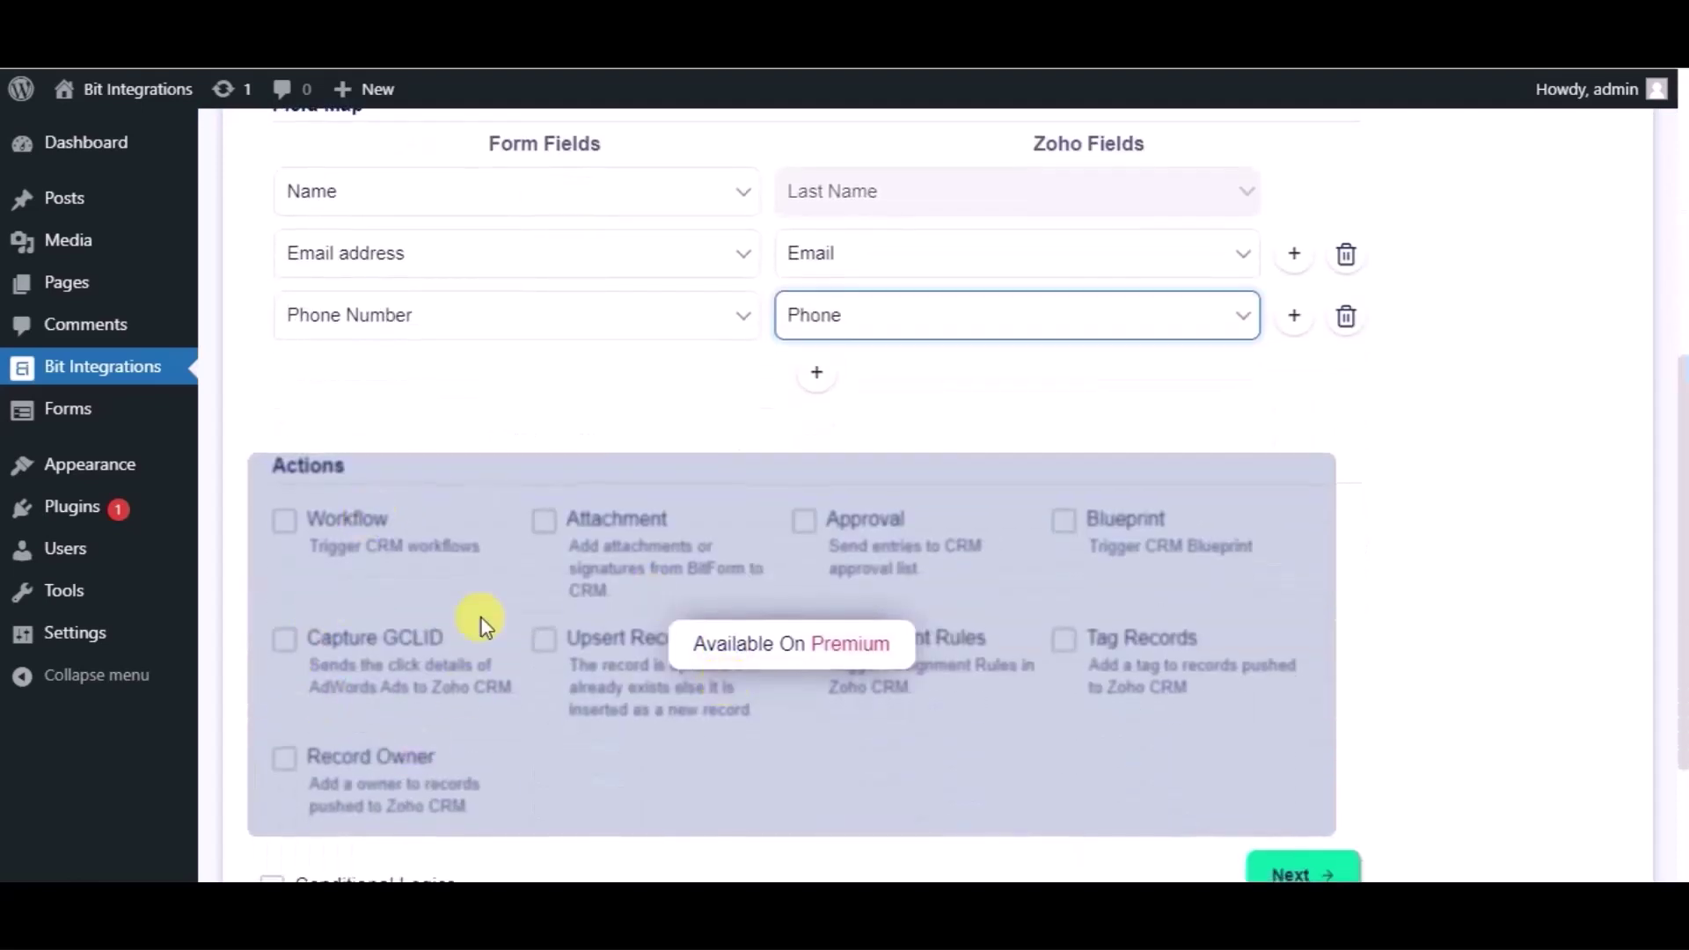
pyautogui.scroll(-2, 445, 593)
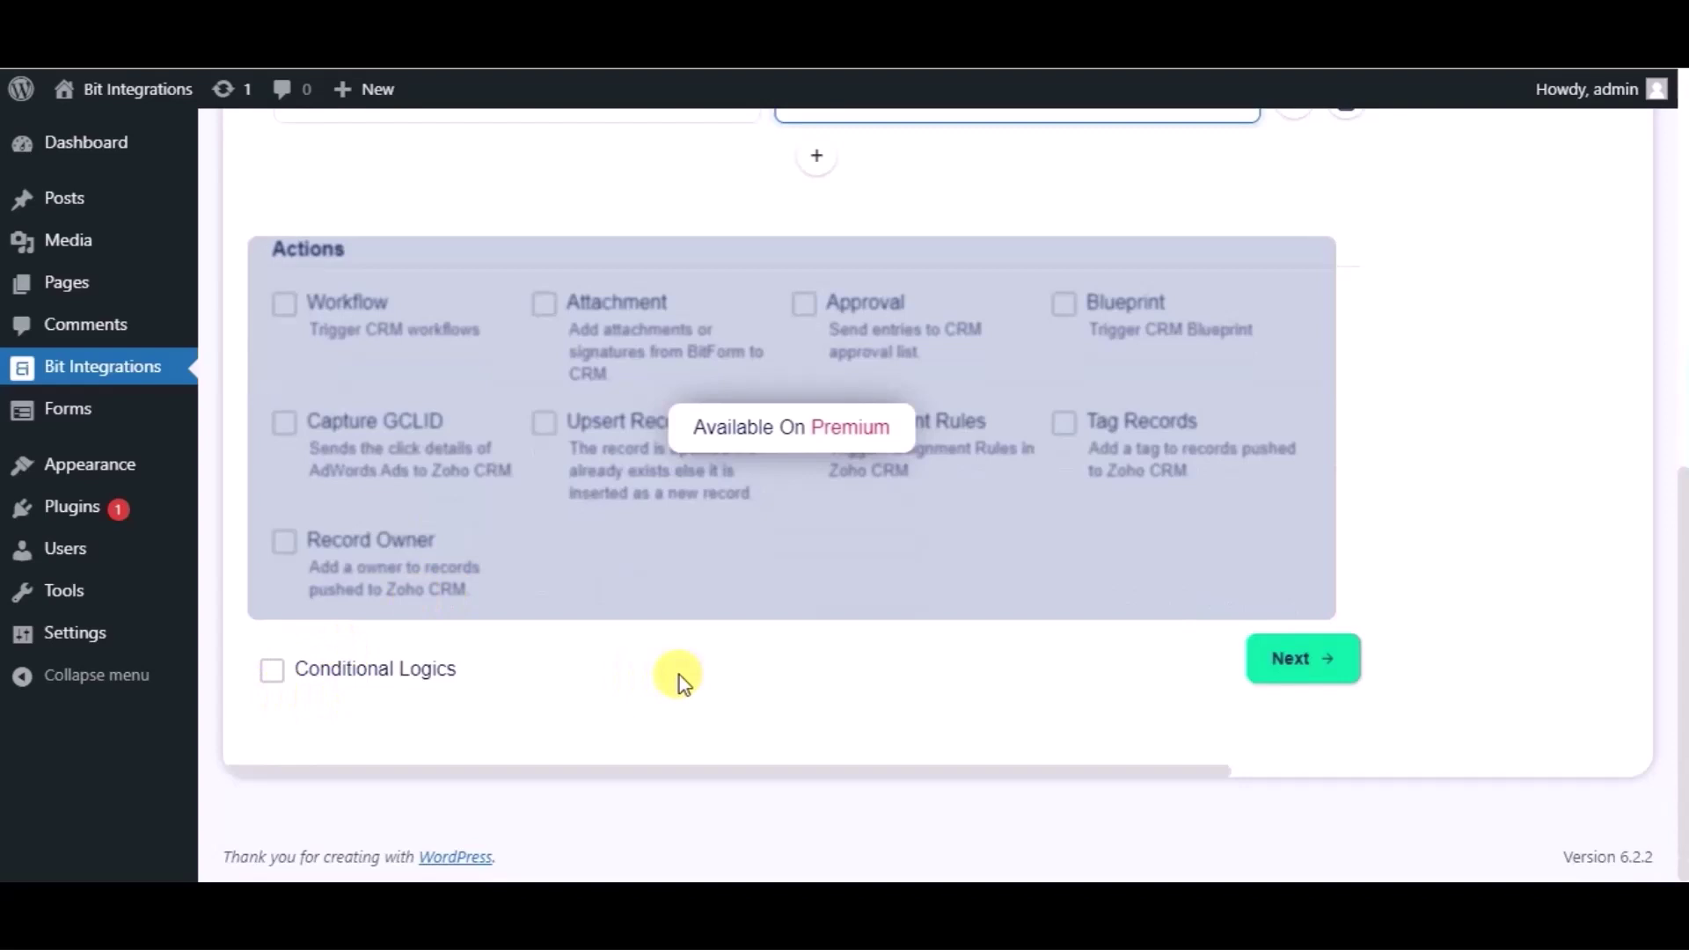
pyautogui.click(1295, 667)
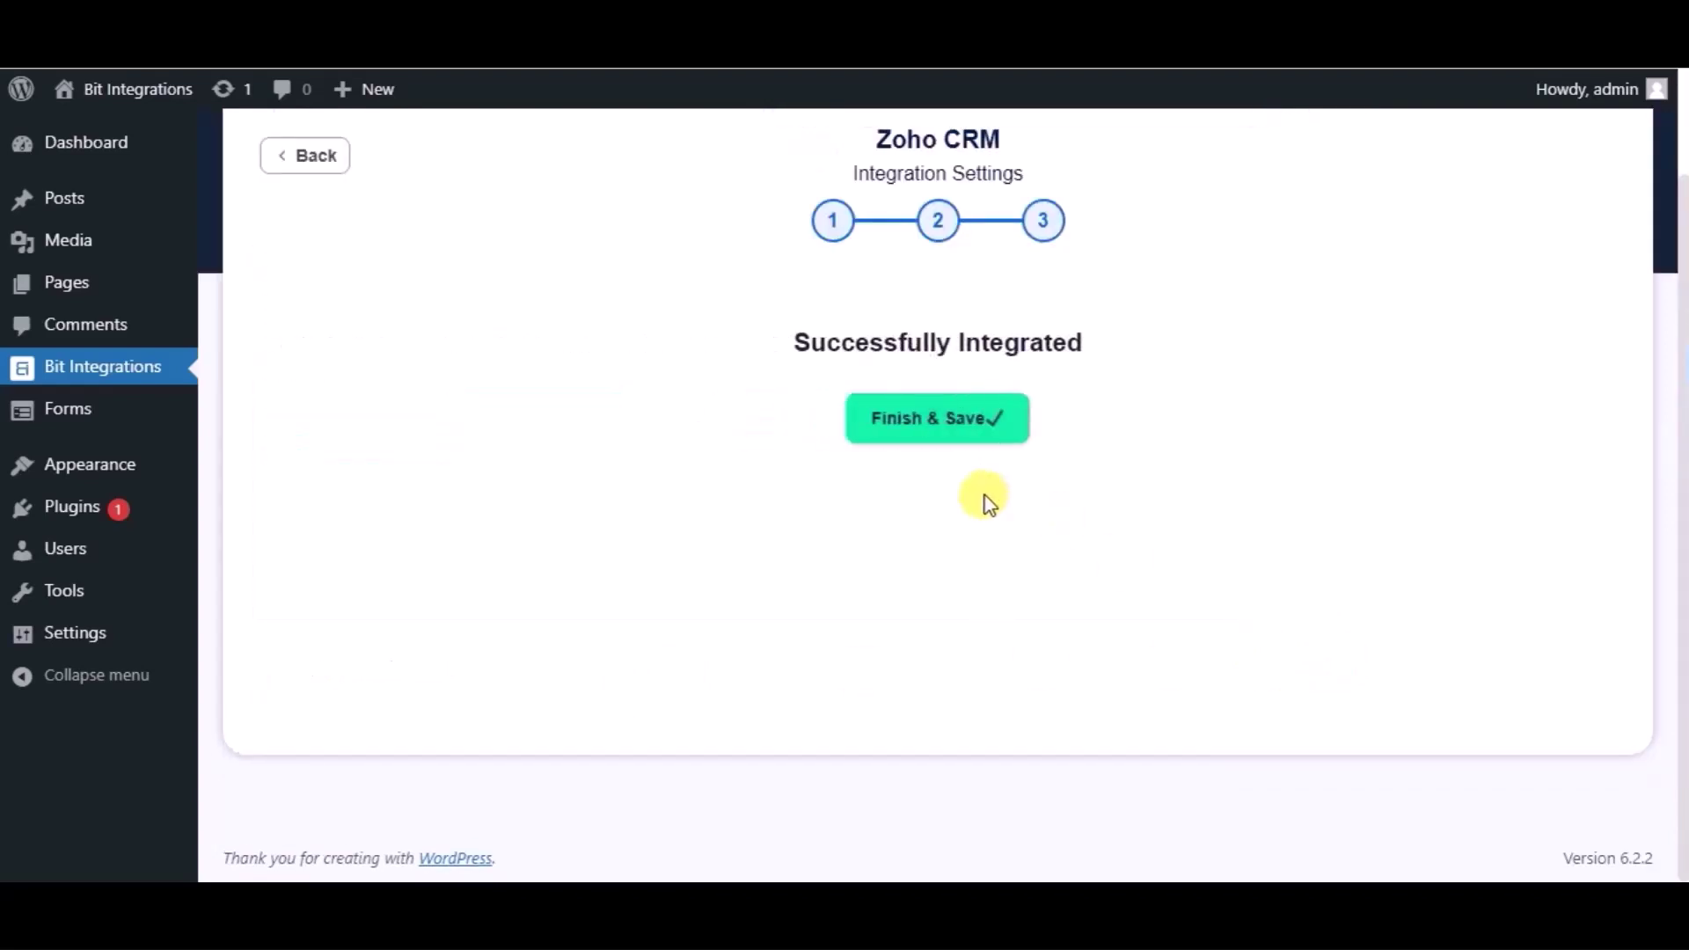
pyautogui.click(906, 420)
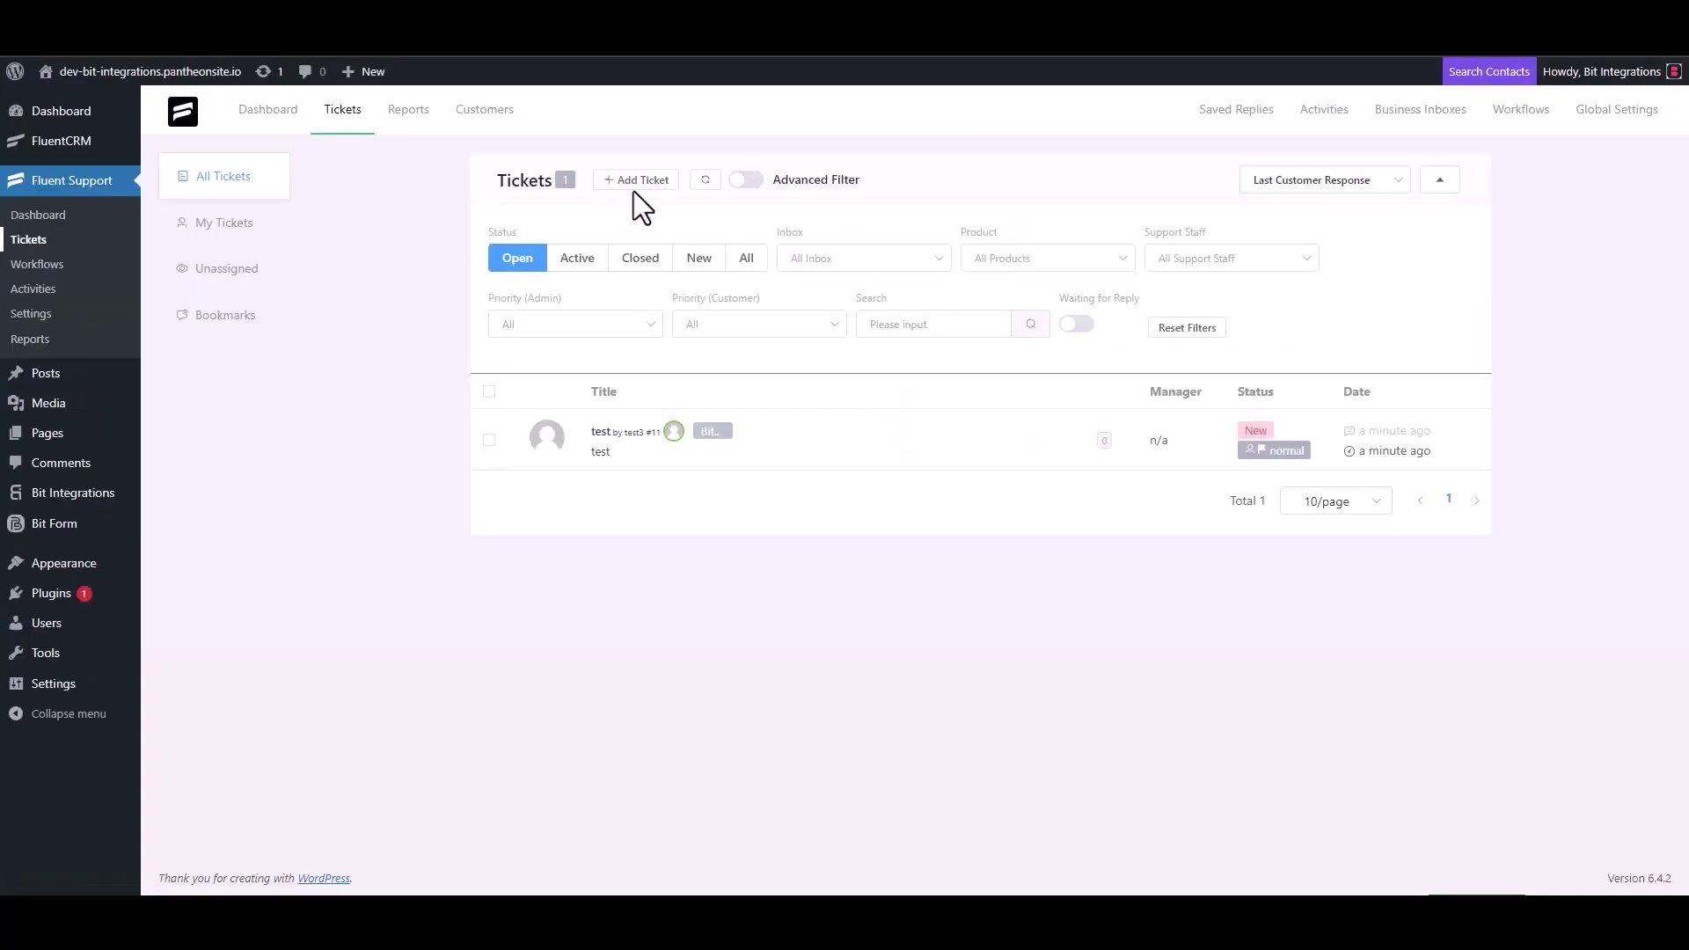
# Step: Start a new ticket and search for a contact by the support e-mail address
pyautogui.click(634, 182)
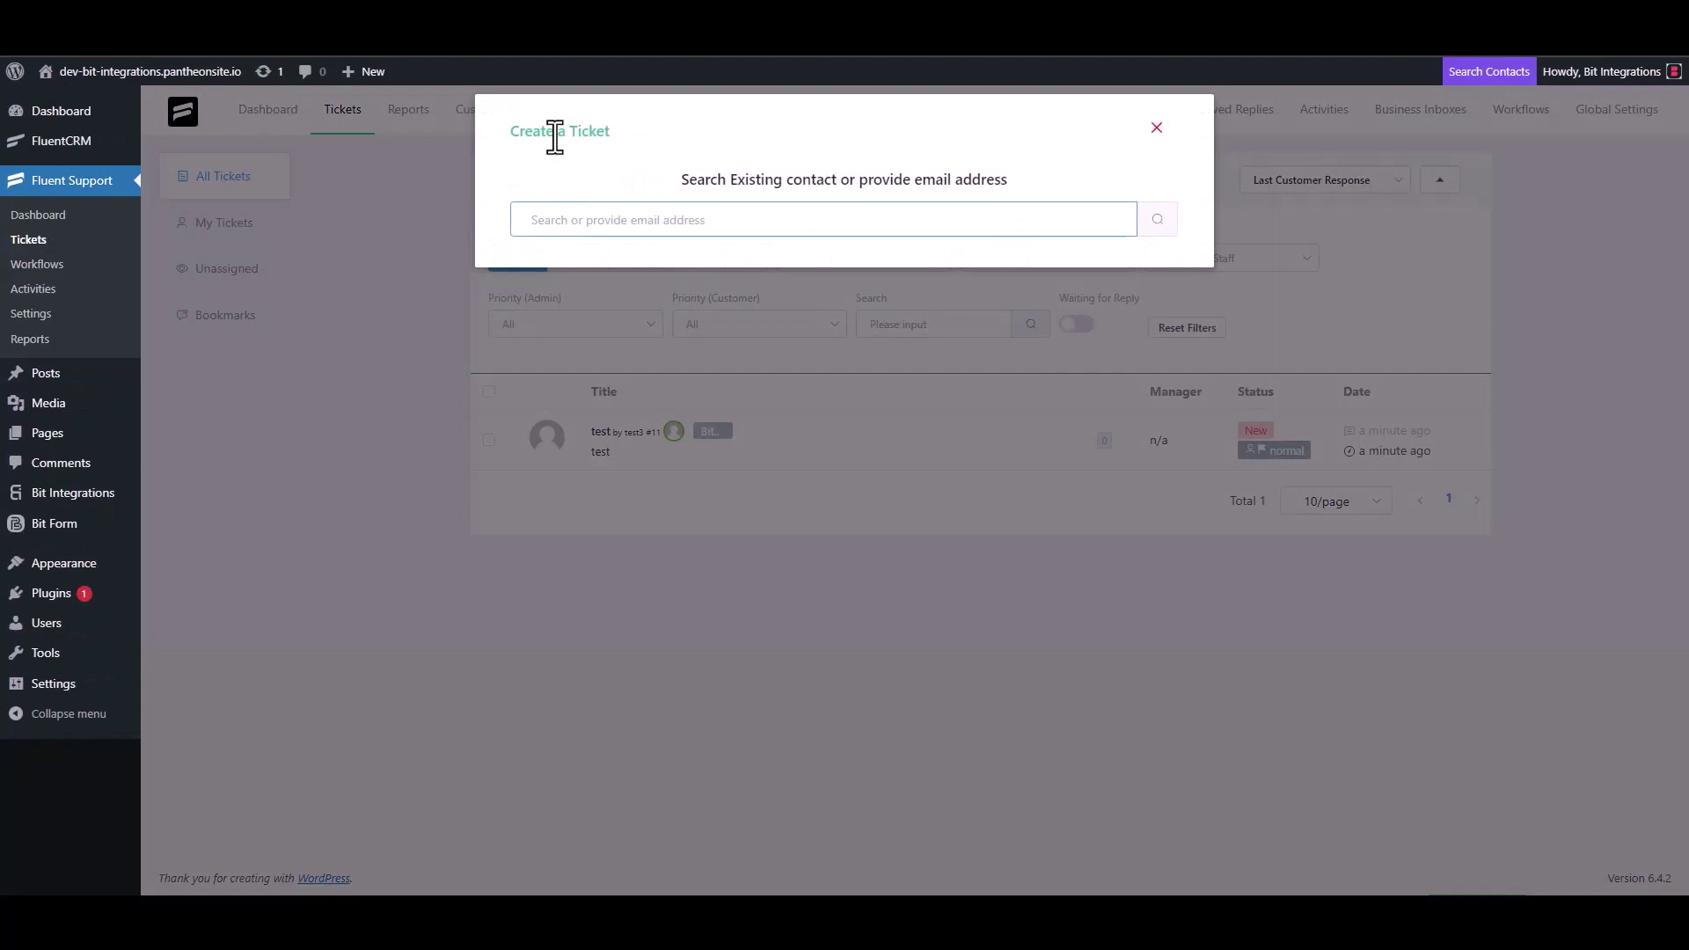
pyautogui.tripleClick(618, 219)
pyautogui.click(679, 226)
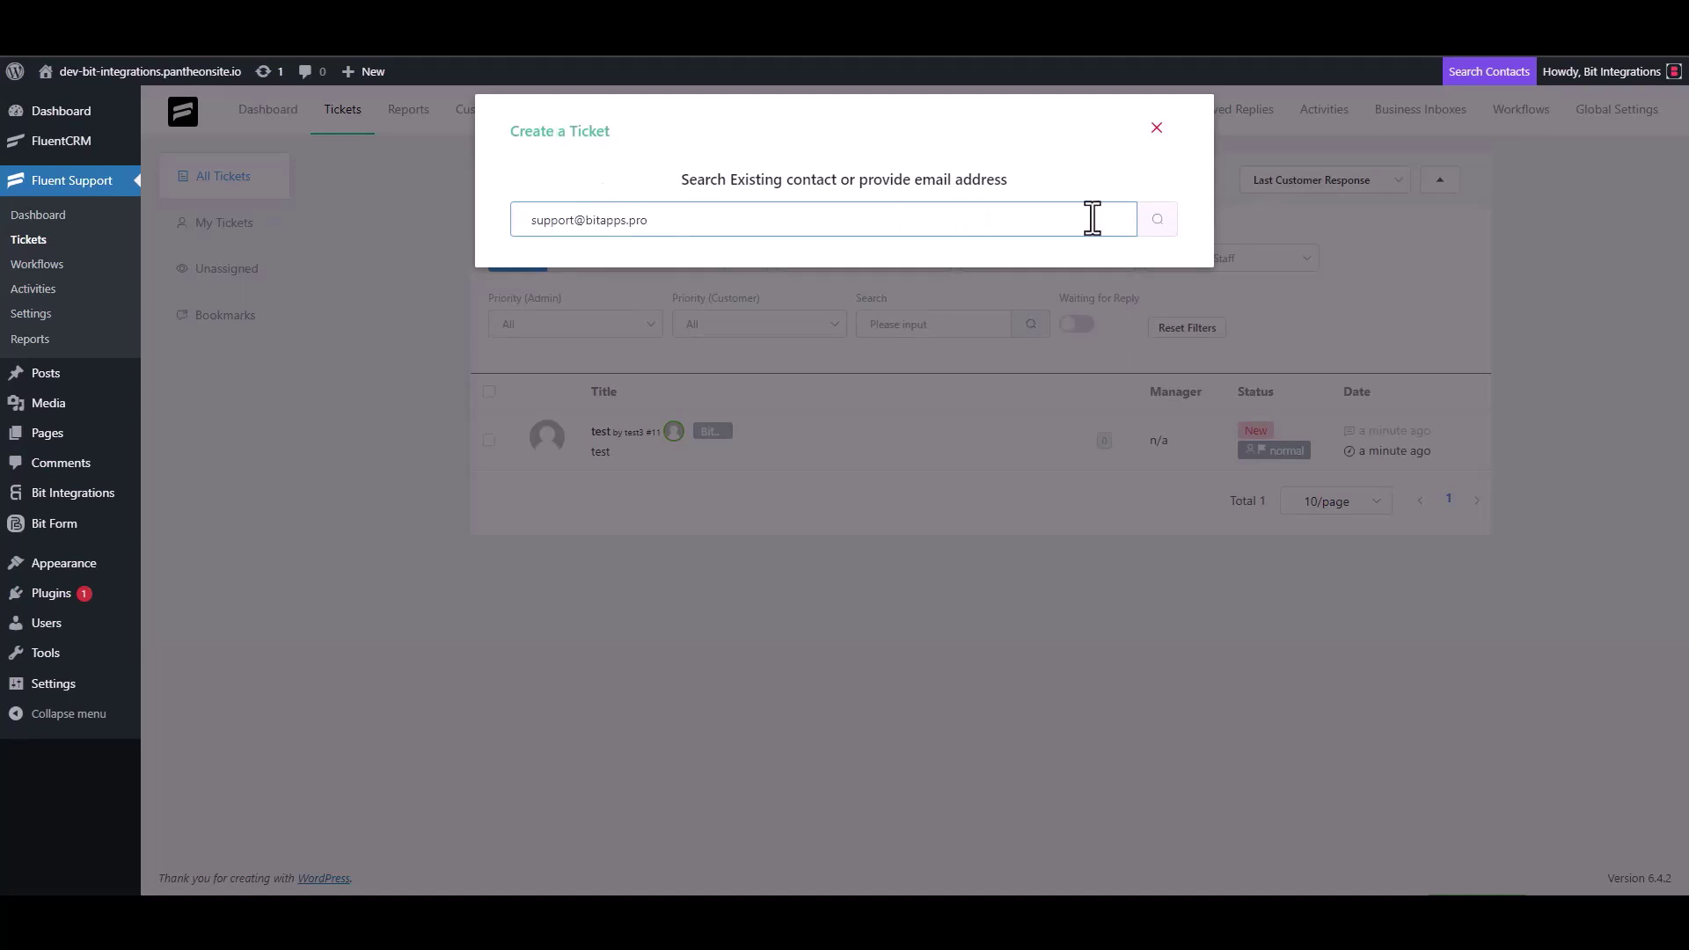
pyautogui.click(1157, 220)
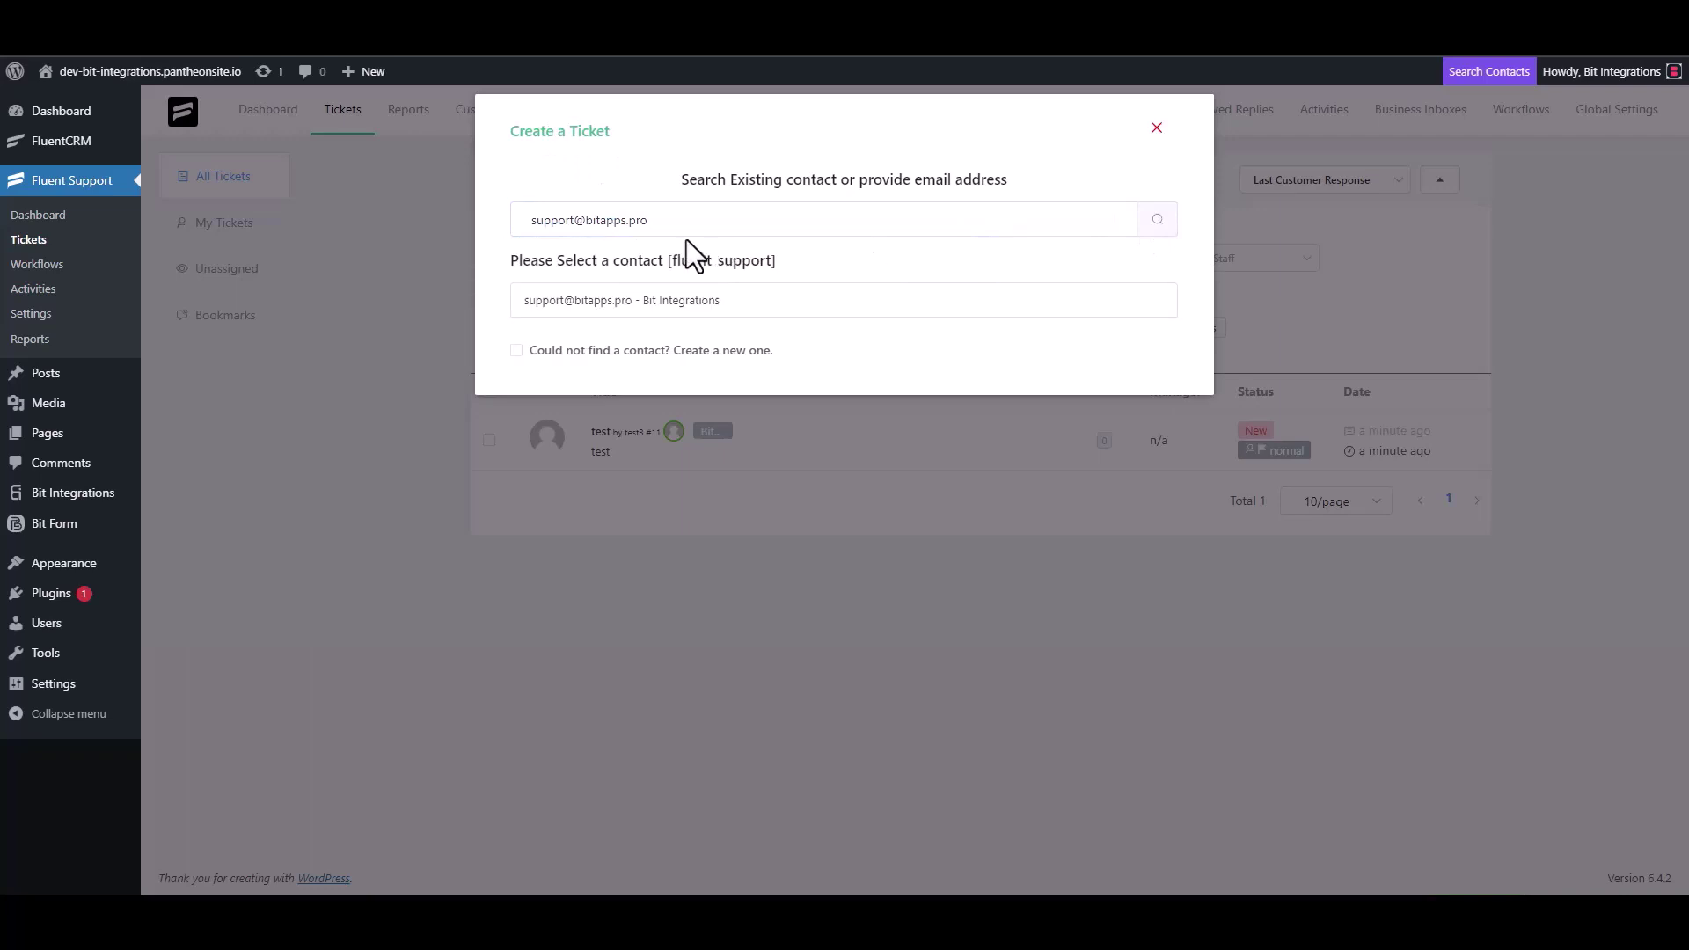
# Step: Create a new contact with first name 'Bit Integrations' and enter its e-mail
pyautogui.click(537, 348)
pyautogui.write('Bit')
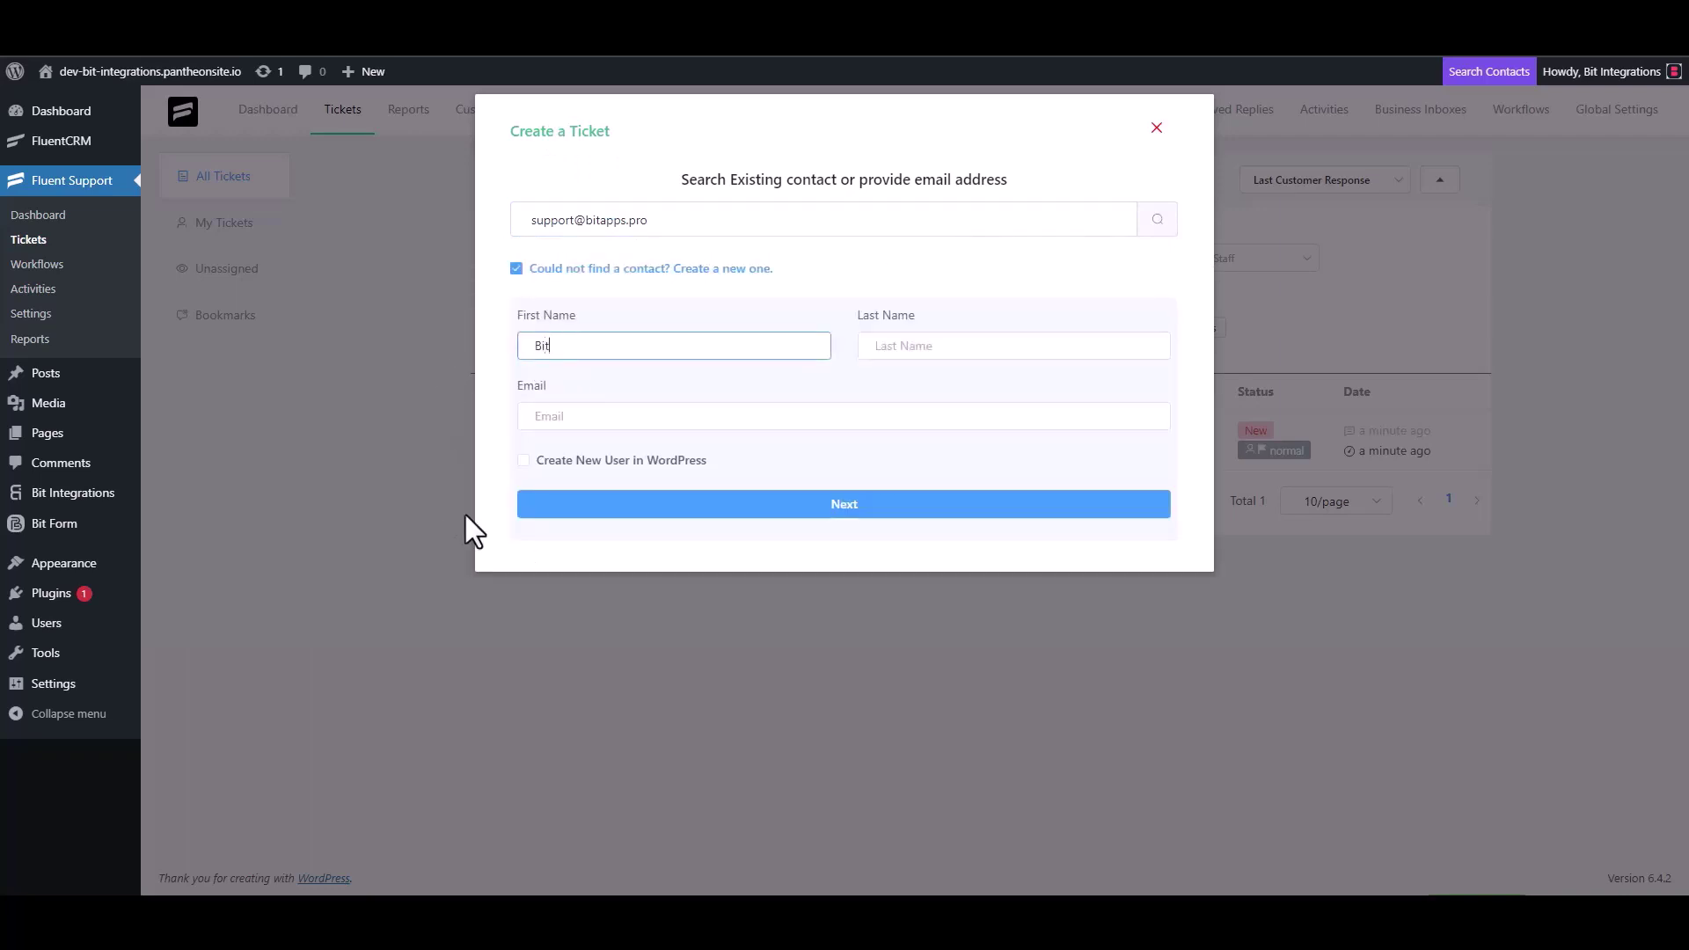
pyautogui.write(' Integrations')
pyautogui.click(587, 417)
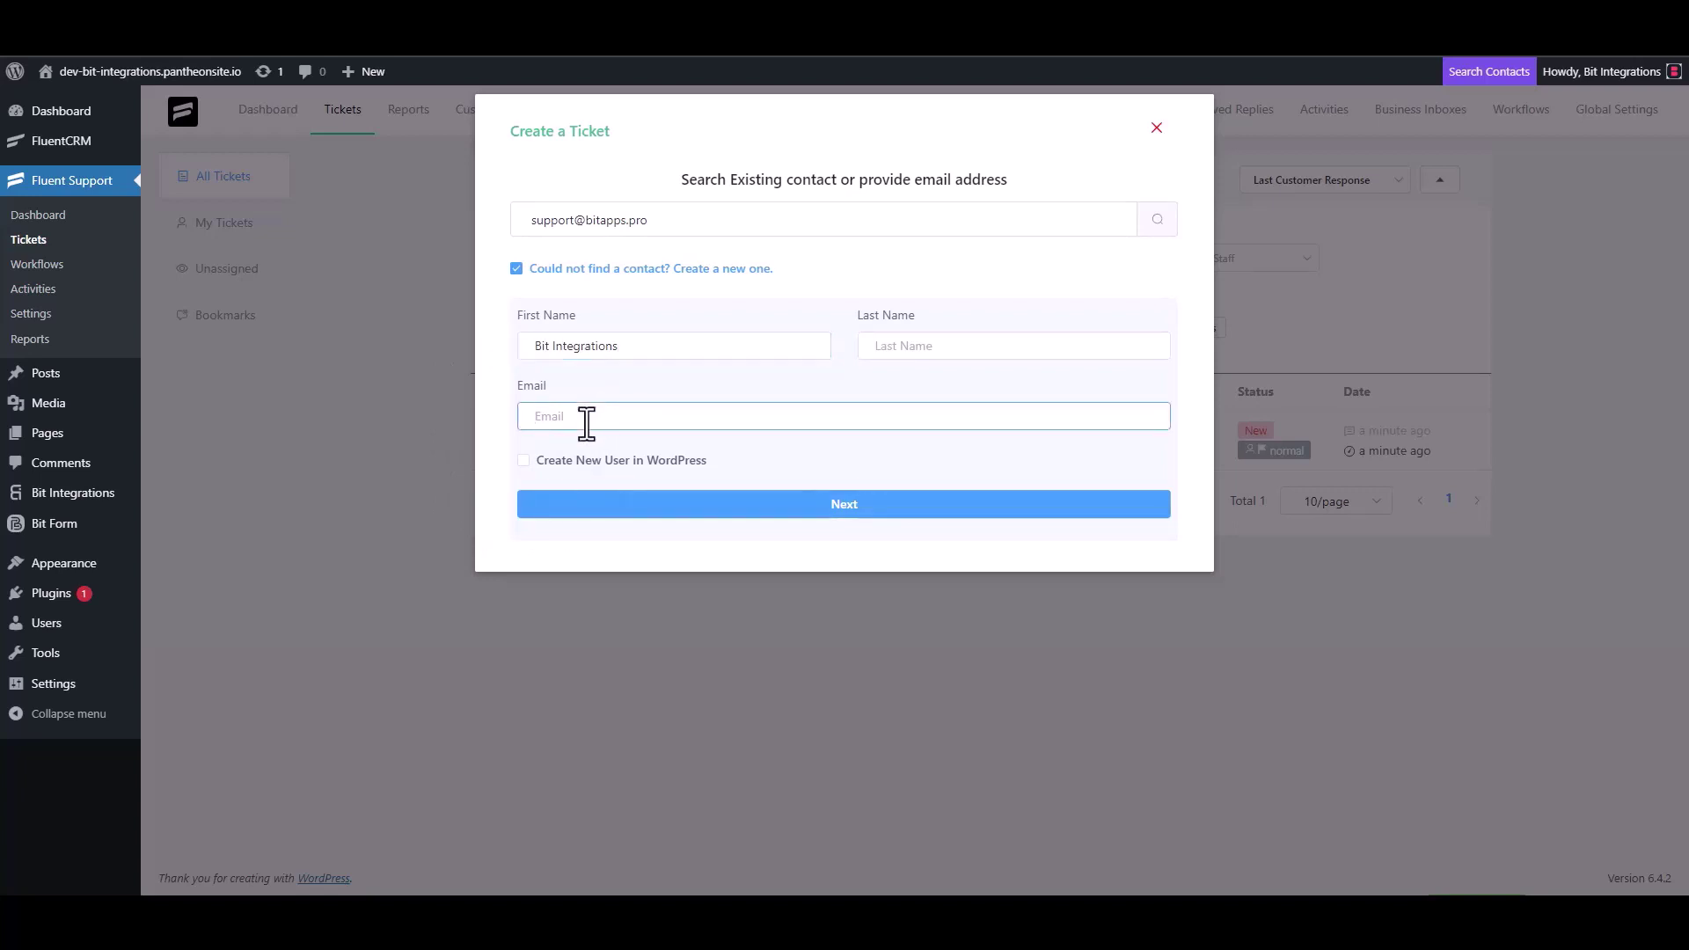
# Step: Advance to the ticket subject and details fields, clearing the trial 'test' text from both
pyautogui.click(844, 505)
pyautogui.click(609, 319)
pyautogui.write('test')
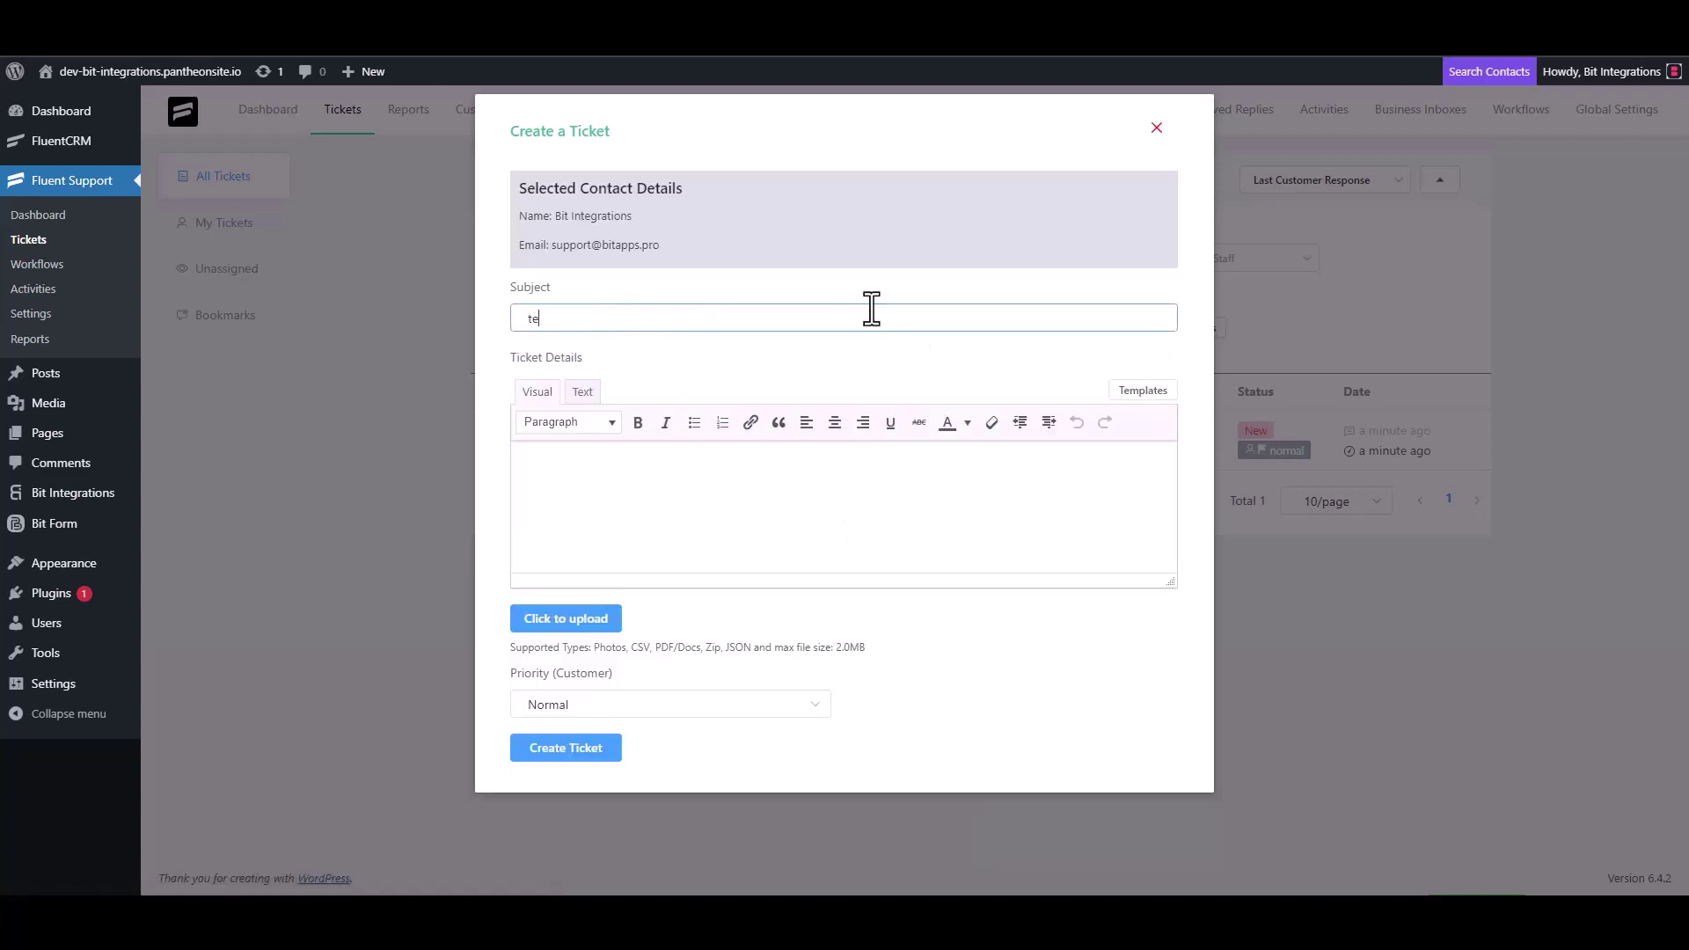
pyautogui.click(584, 498)
pyautogui.write('t')
pyautogui.doubleClick(552, 319)
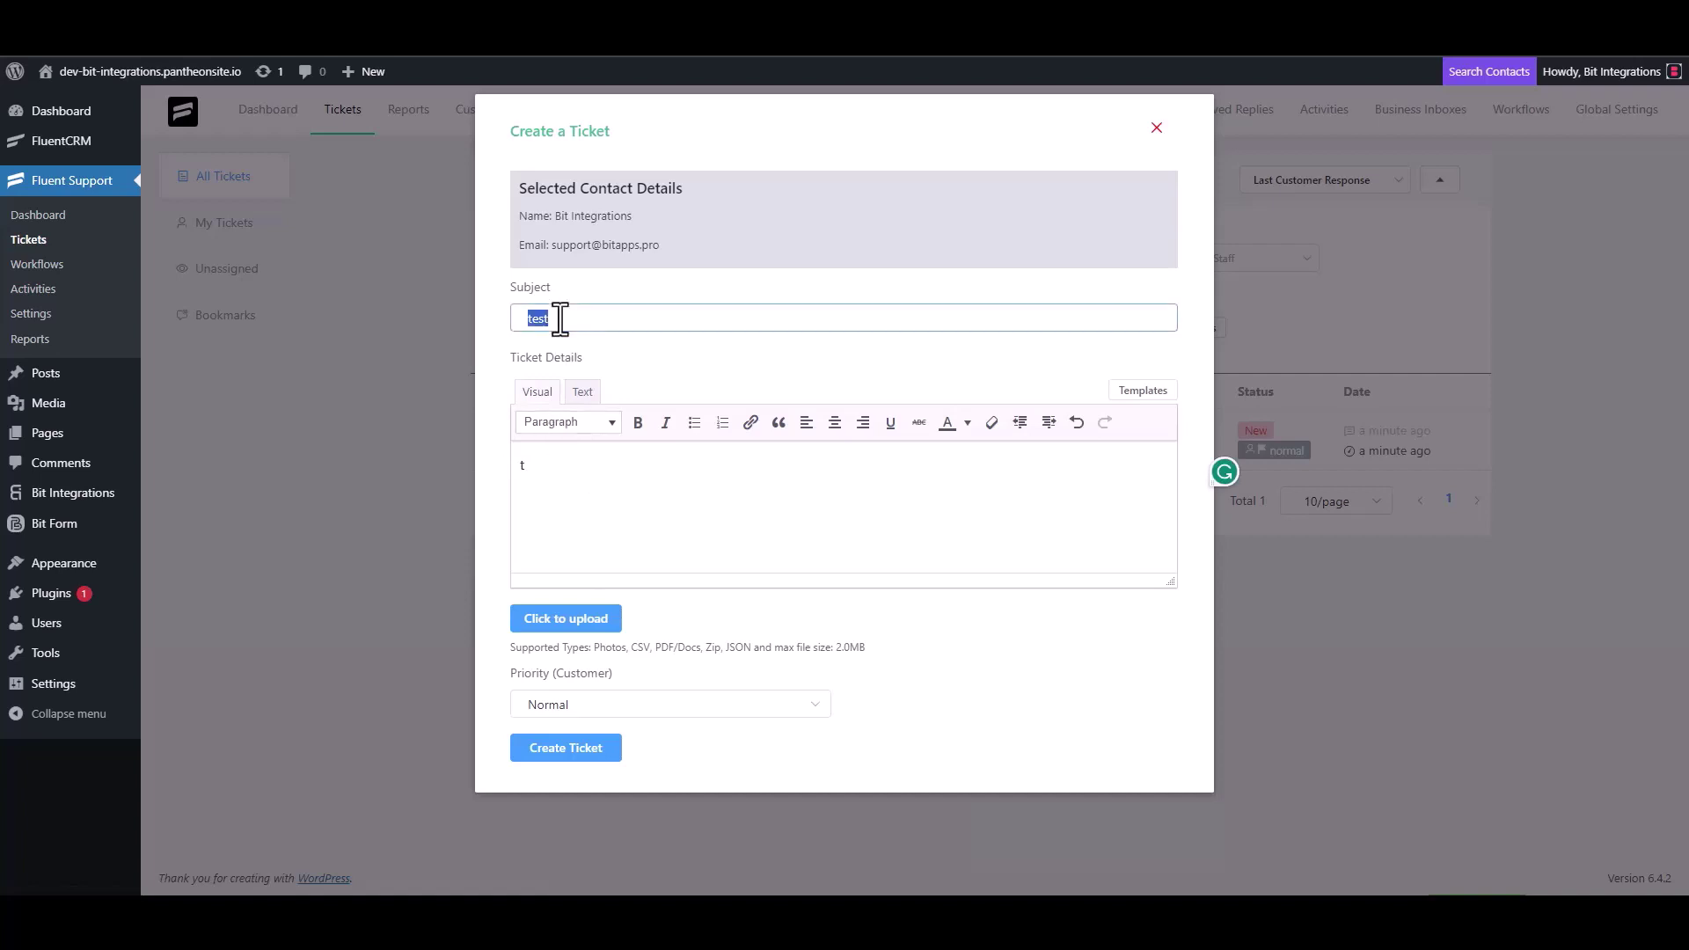
pyautogui.press('BackSpace')
pyautogui.click(558, 479)
pyautogui.press('BackSpace')
# Step: Set subject 'Bit Integrations', copy it into Ticket Details, and create the ticket
pyautogui.click(584, 326)
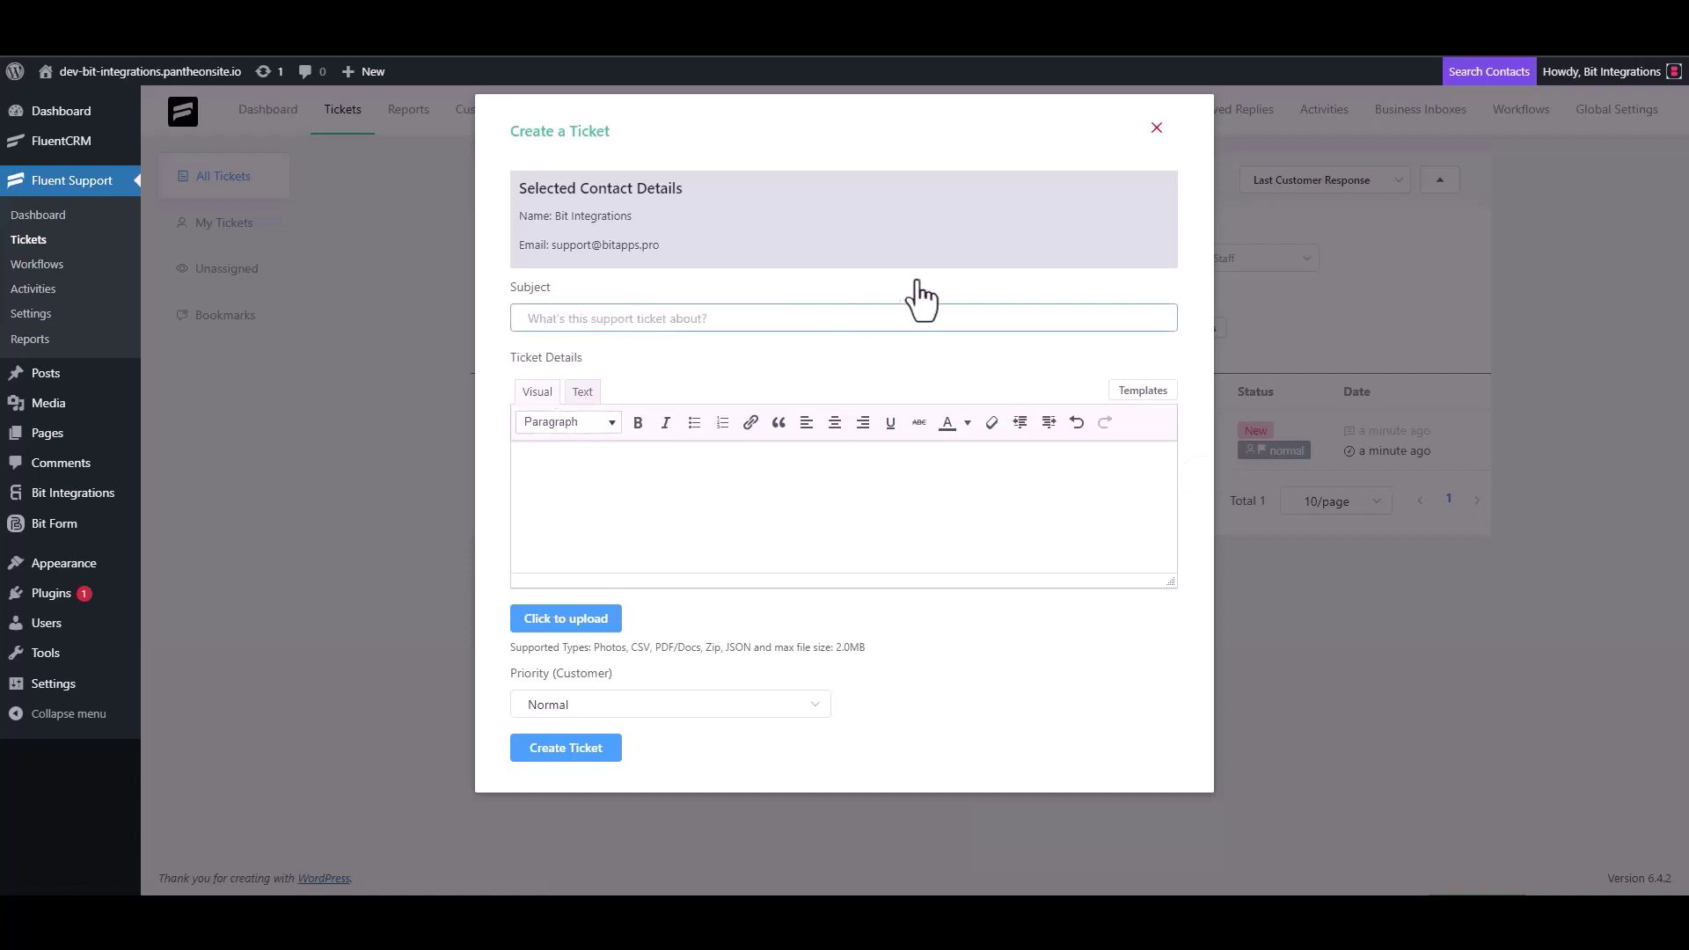
pyautogui.write('Bit Integrations')
pyautogui.hotkey('ctrl', 'a')
pyautogui.hotkey('ctrl', 'c')
pyautogui.click(604, 464)
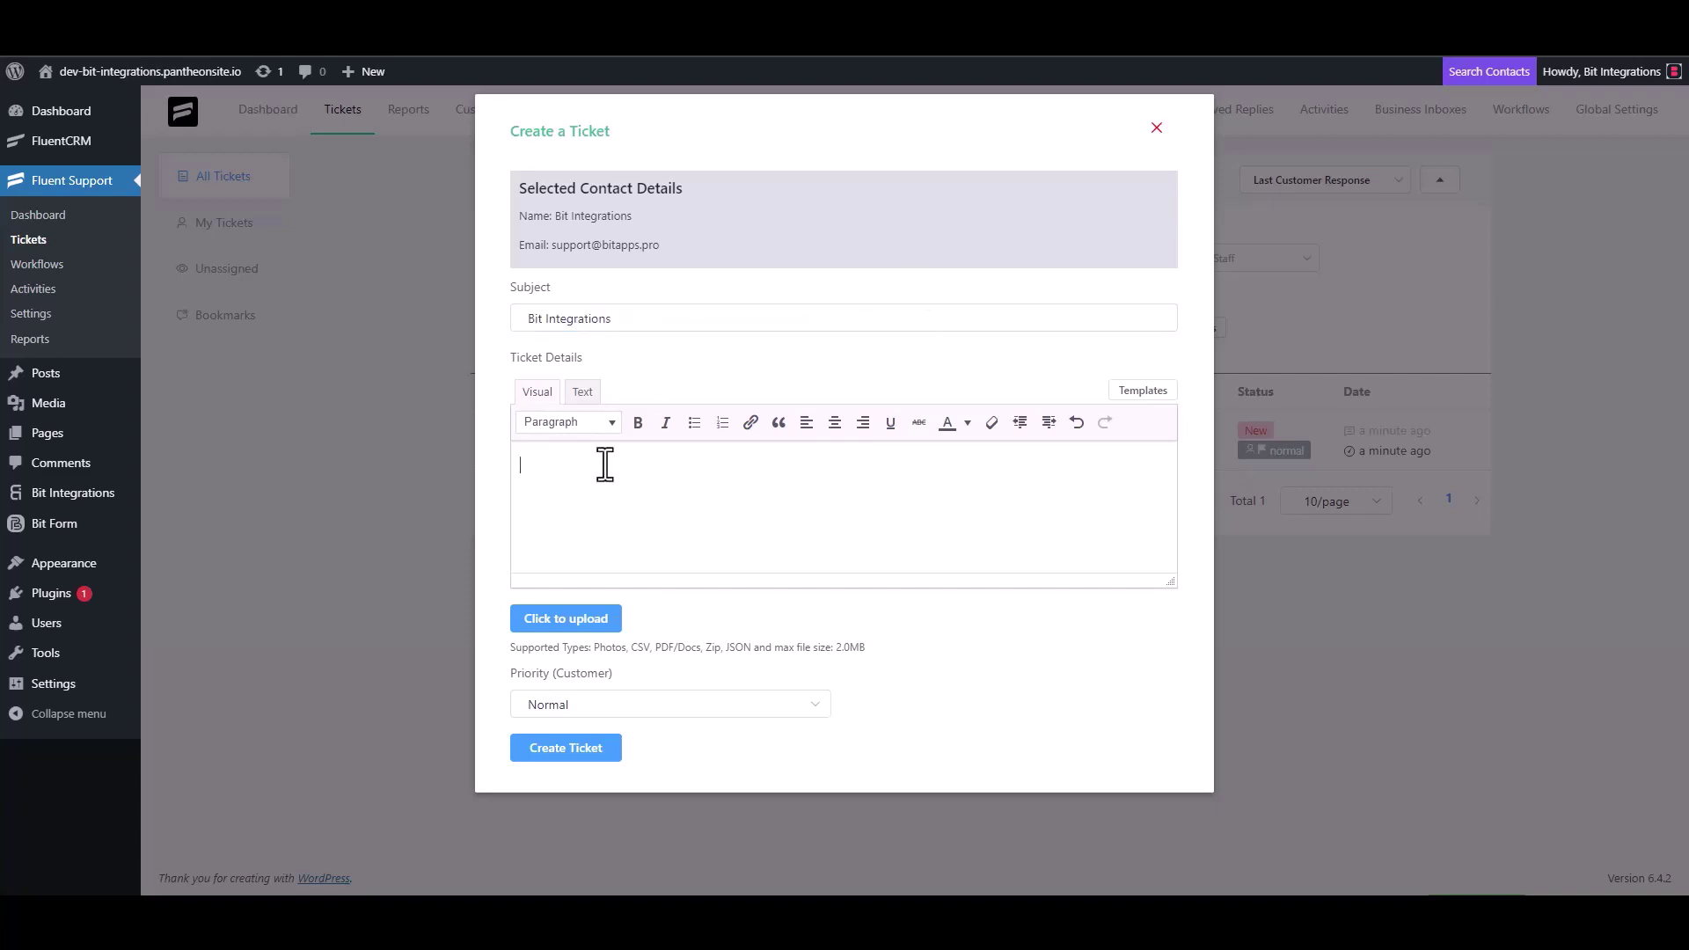
pyautogui.hotkey('ctrl', 'v')
pyautogui.click(585, 750)
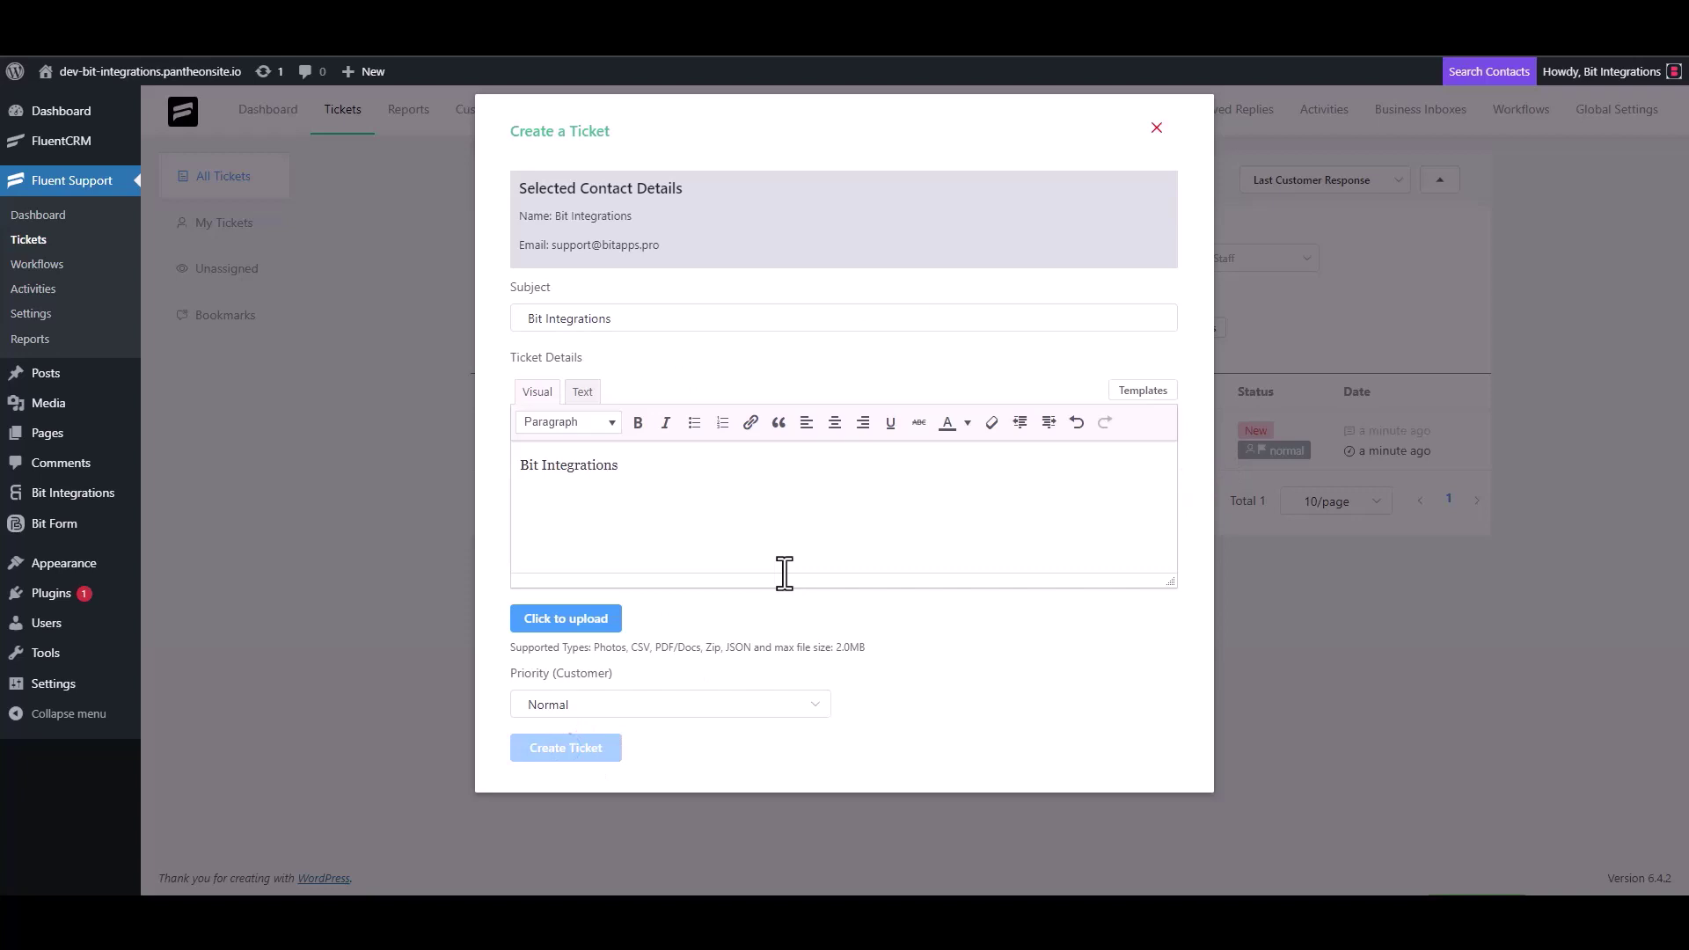